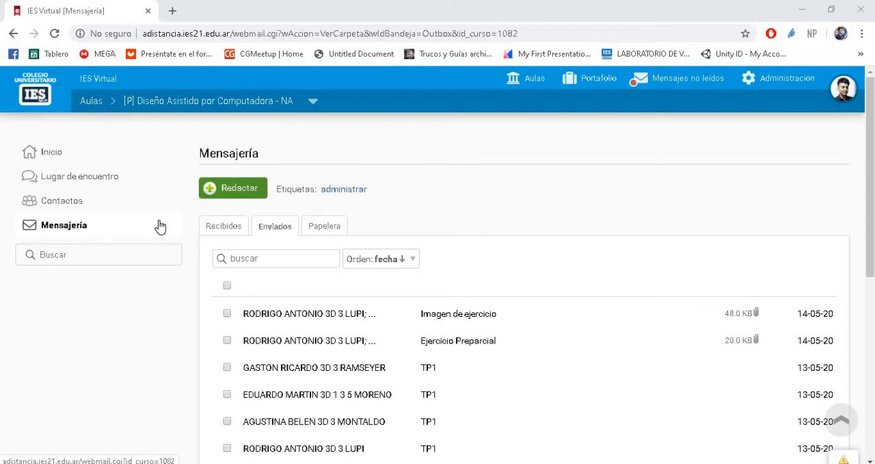
key(super+e)
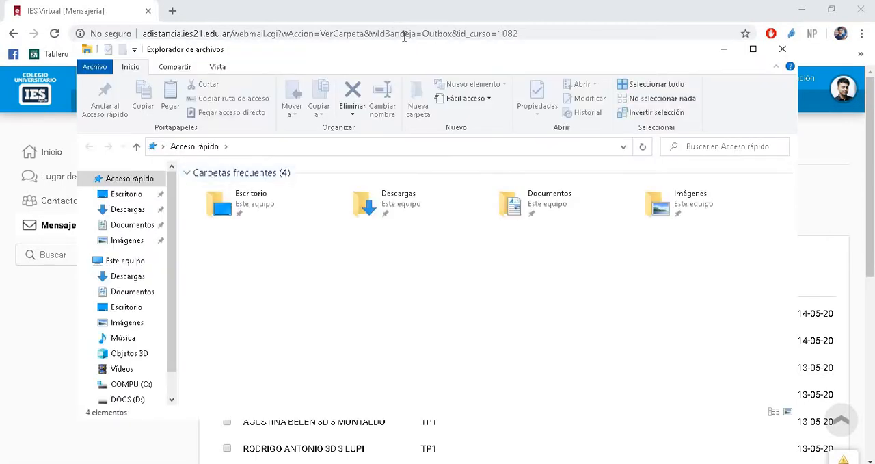
mouse_move(409, 51)
mouse_down()
mouse_move(209, 67)
mouse_move(0, 137)
mouse_up()
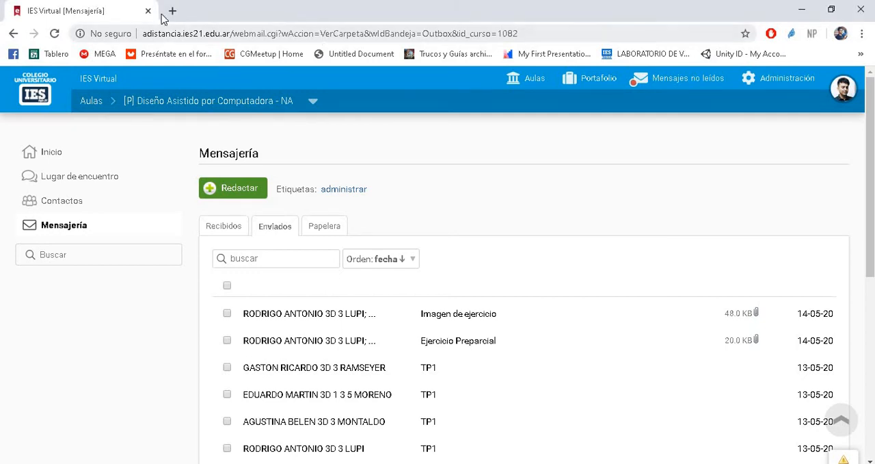
key(ctrl+t)
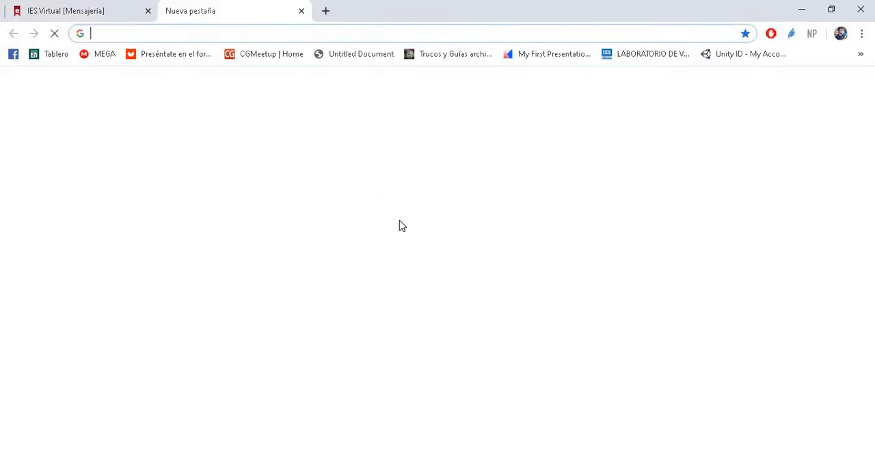
click(80, 16)
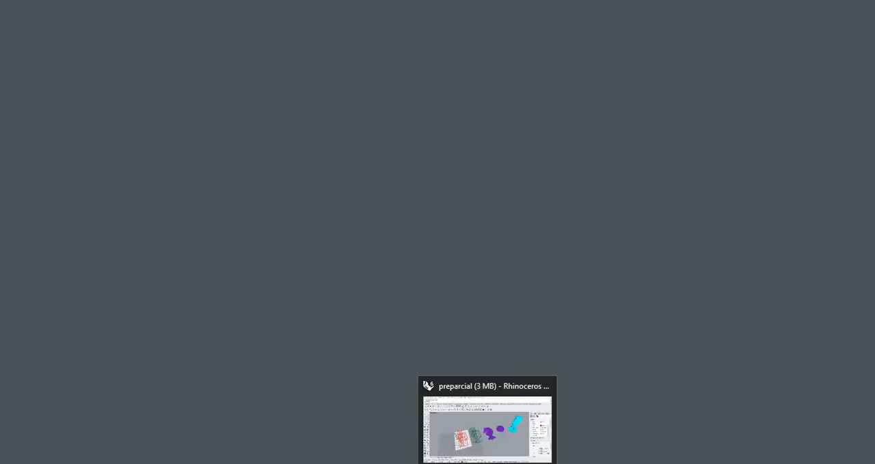
click(487, 463)
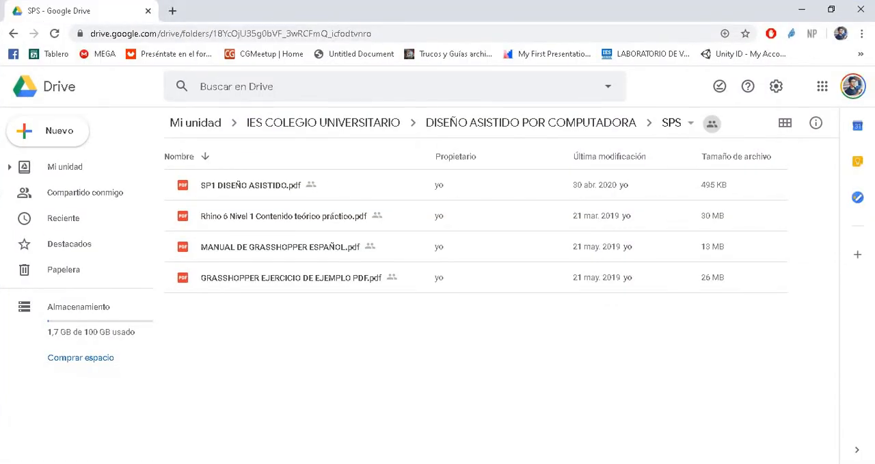
- Review the PDFs listed in the SPS folder, highlighting the SP1, Rhino 6 and Grasshopper files one after another
click(248, 192)
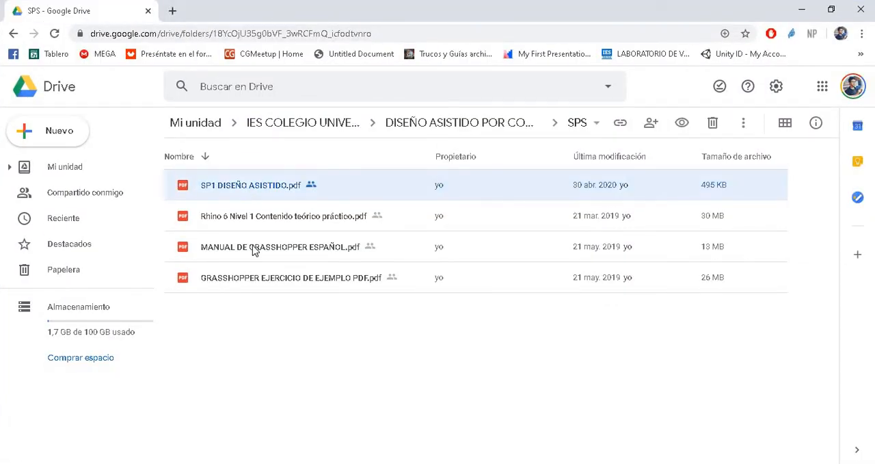
key(Down)
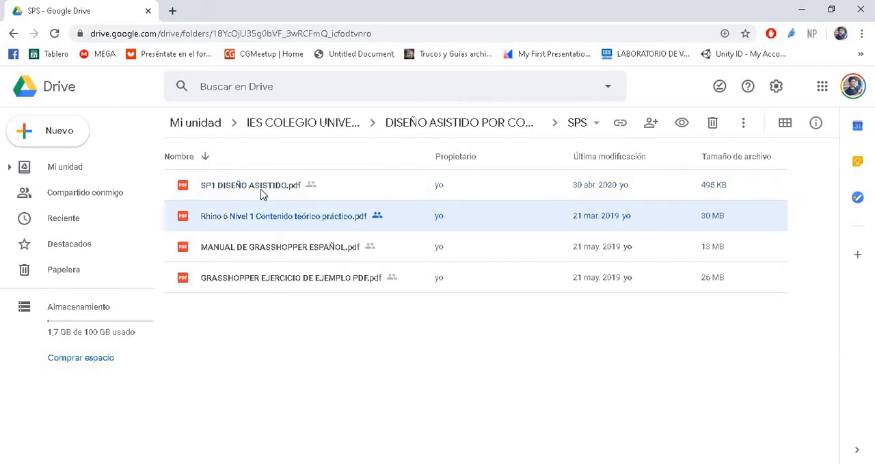
key(Down)
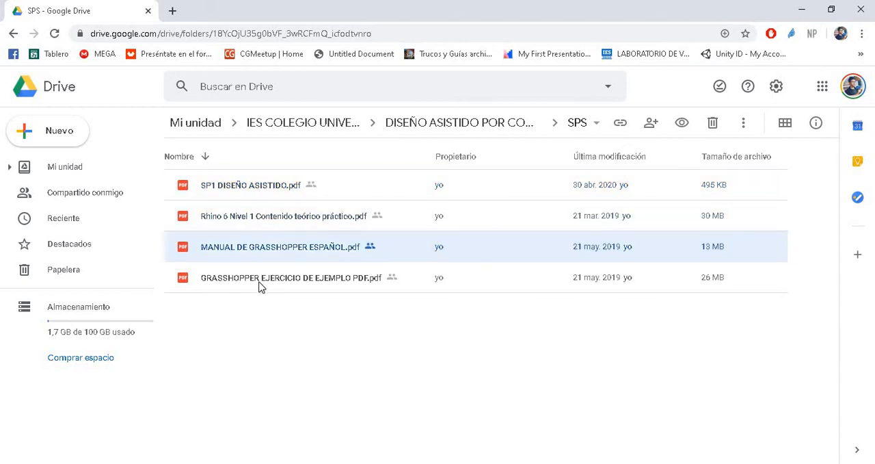
key(Down)
key(Up)
key(Down)
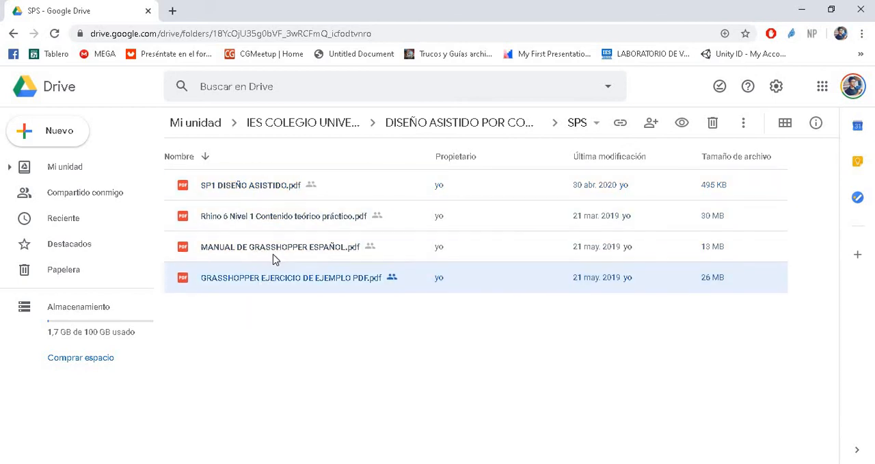
key(Up)
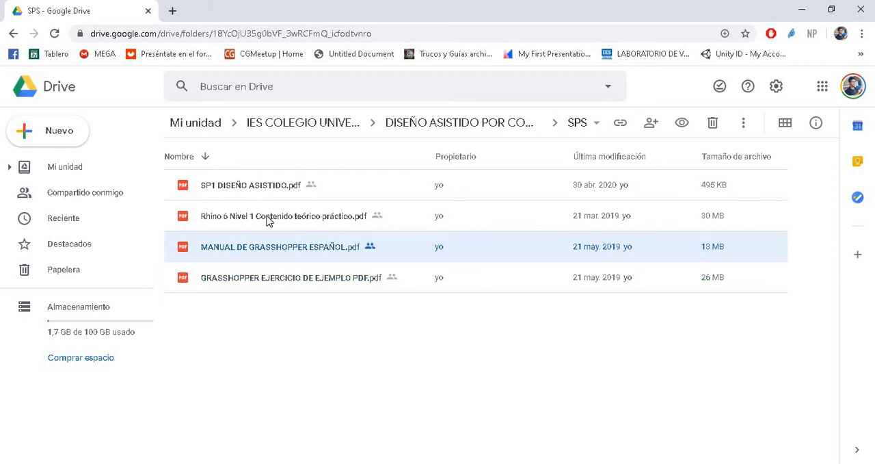
click(214, 222)
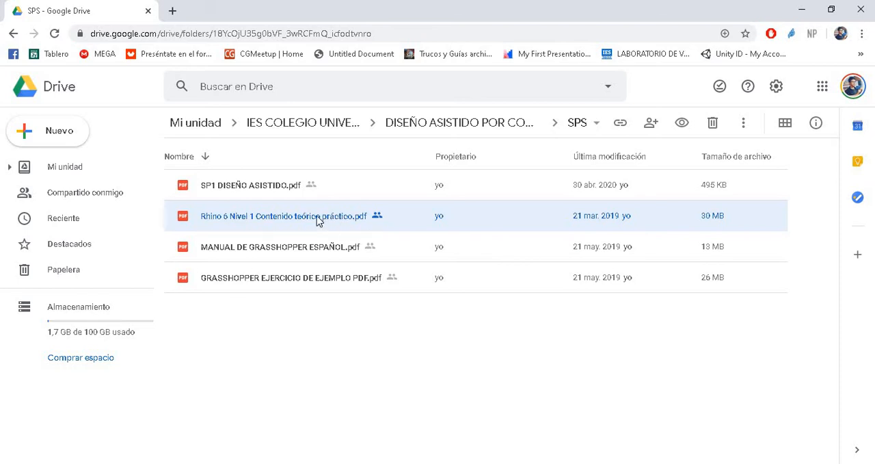
click(264, 189)
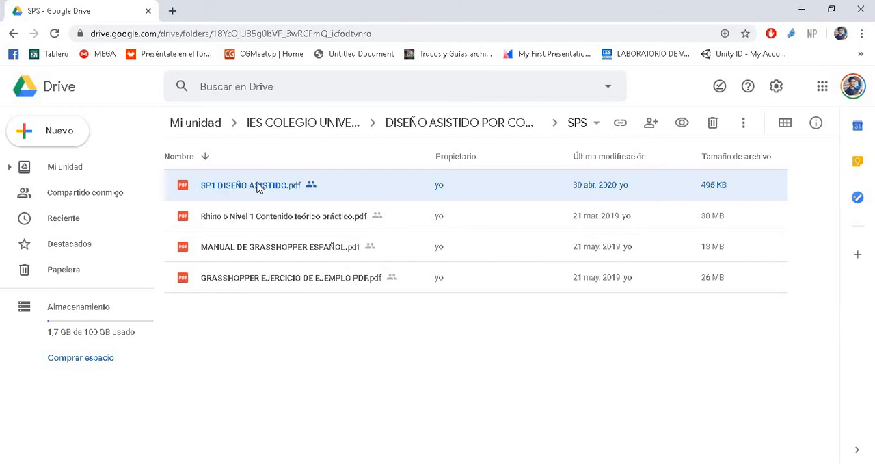
click(268, 222)
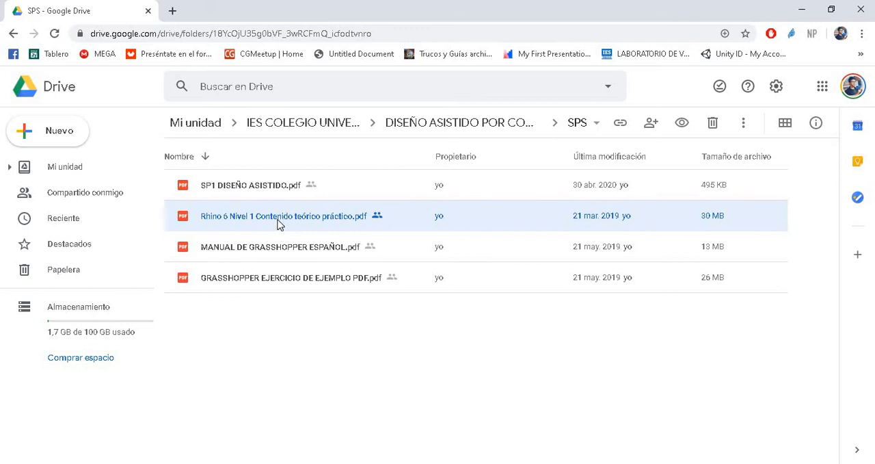
- Preview SP1 DISEÑO ASISTIDO.pdf, look through the course programme and parametric modelling theory up to the last page, and close it
click(246, 187)
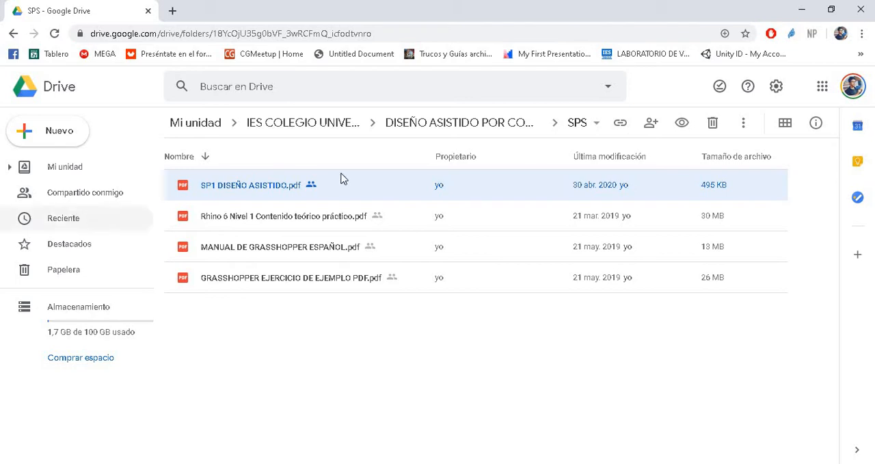
key(Return)
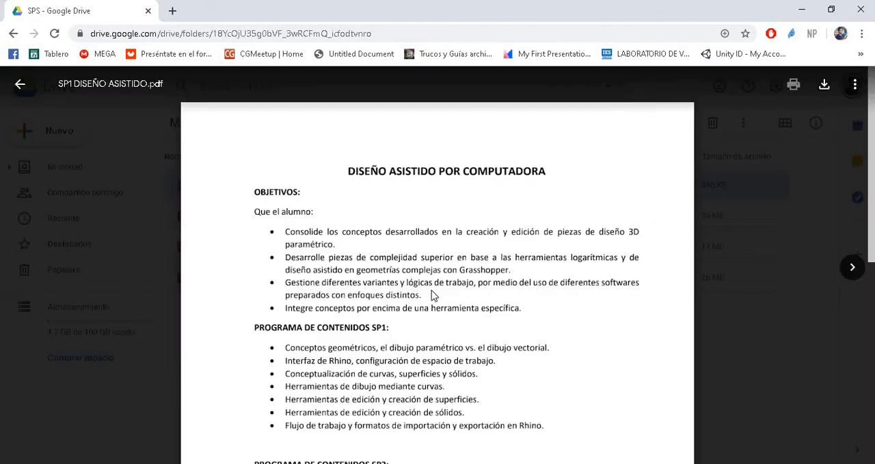
scroll(523, 306, down, 5)
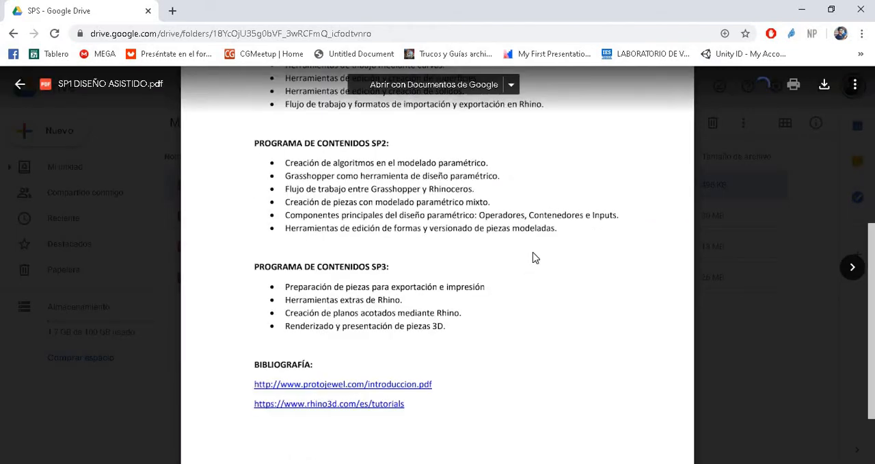
scroll(536, 254, up, 2)
scroll(535, 253, down, 5)
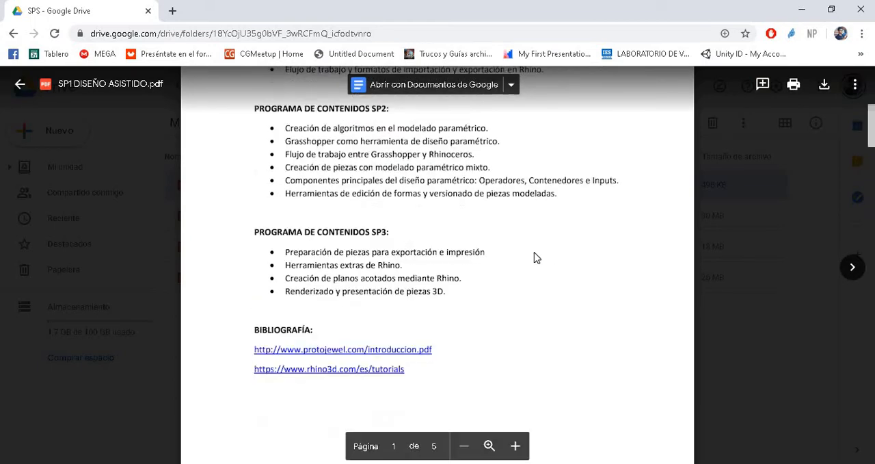
scroll(535, 253, down, 10)
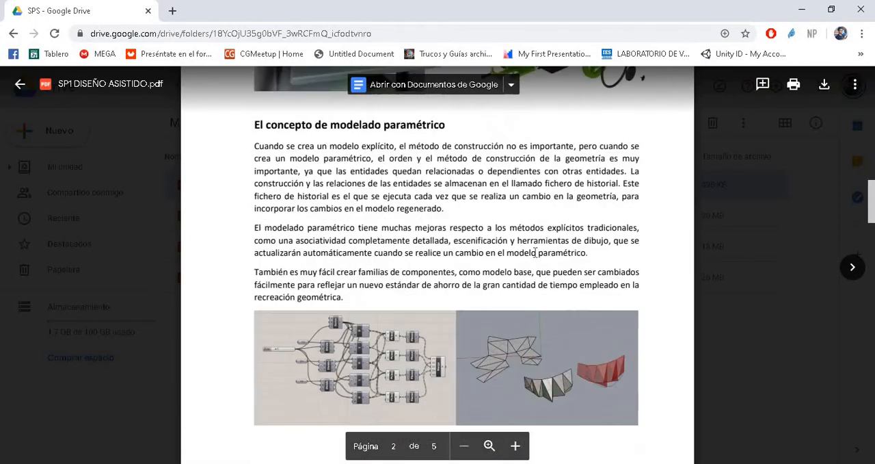
scroll(536, 255, down, 12)
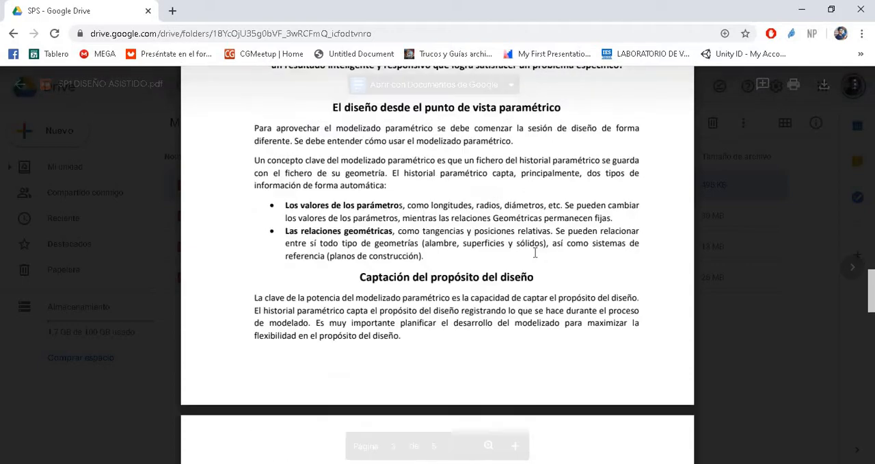
scroll(535, 252, up, 14)
scroll(536, 253, up, 10)
scroll(536, 252, down, 9)
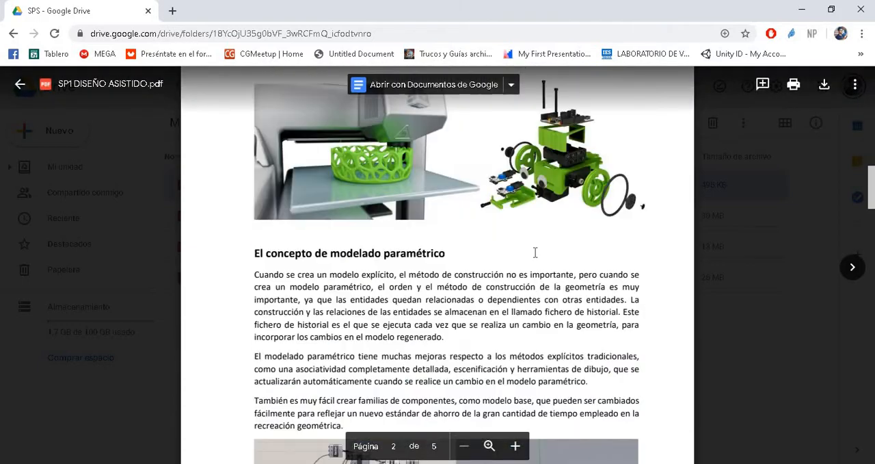
scroll(535, 253, down, 12)
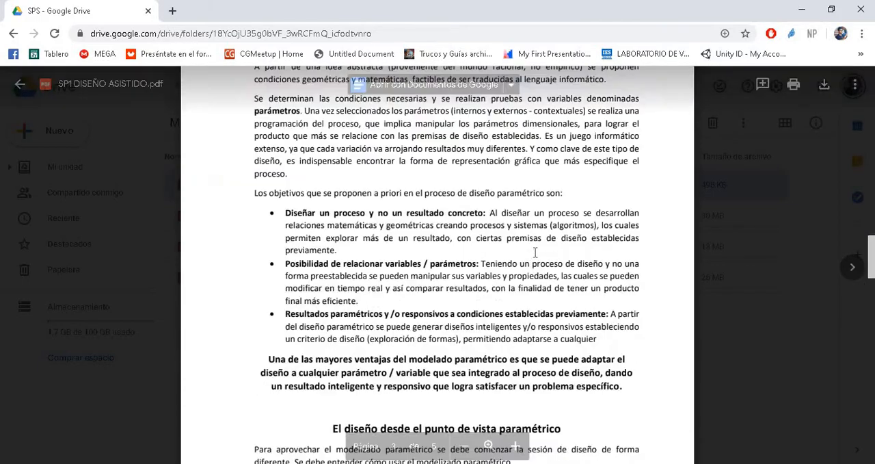
scroll(536, 252, down, 10)
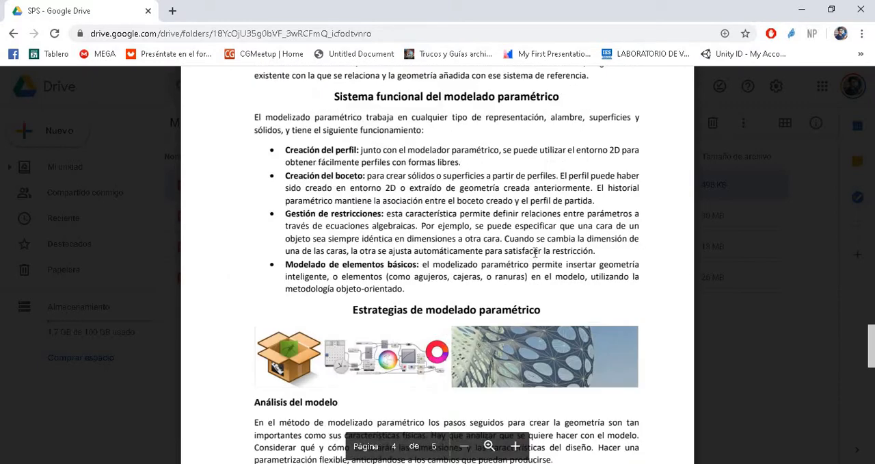
scroll(535, 250, down, 3)
scroll(519, 322, down, 9)
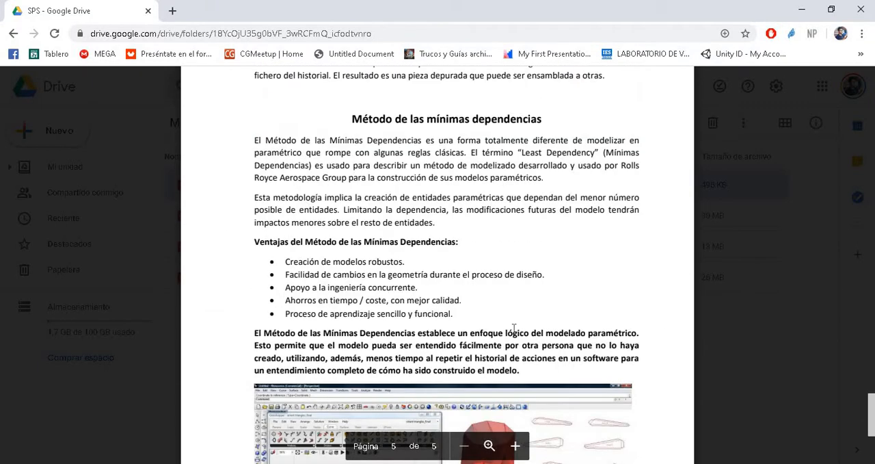
scroll(448, 313, up, 4)
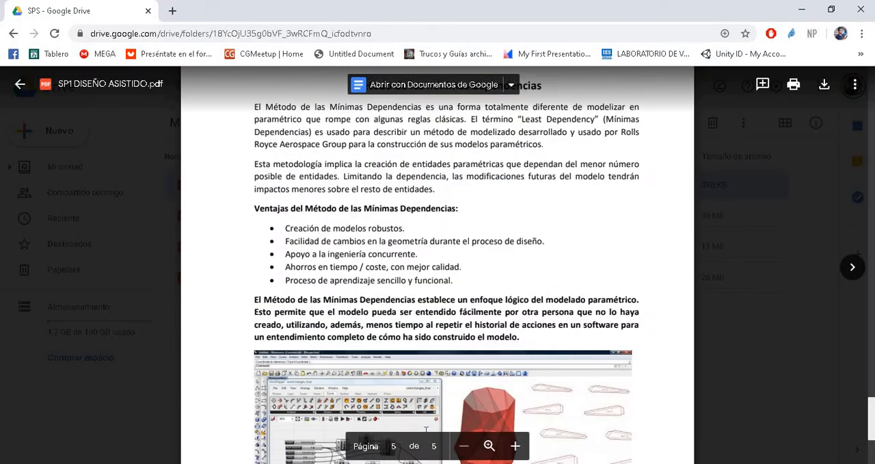
key(Escape)
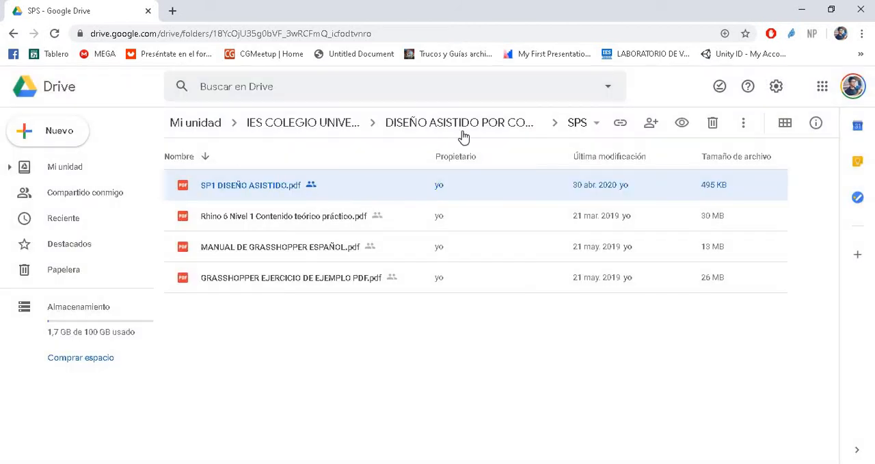
- Go up to IES COLEGIO UNIVERSITARIO and open the CLASES folder inside DISEÑO ASISTIDO POR COMPUTADORA
click(313, 130)
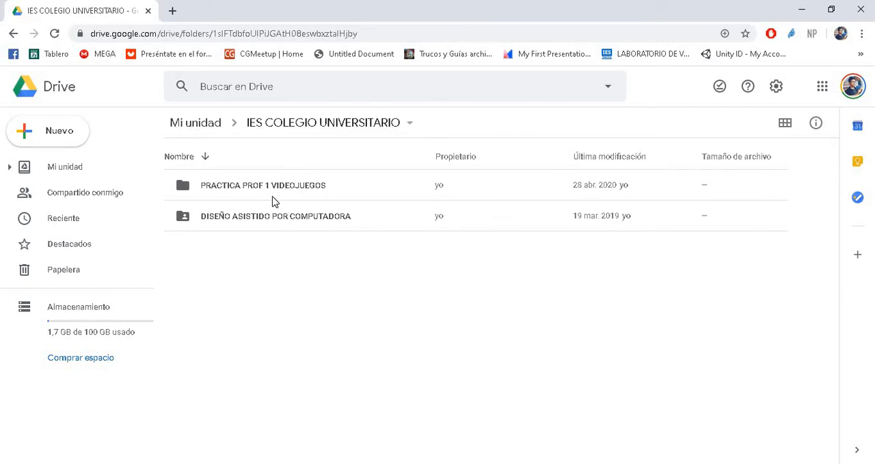
click(286, 223)
double_click(286, 223)
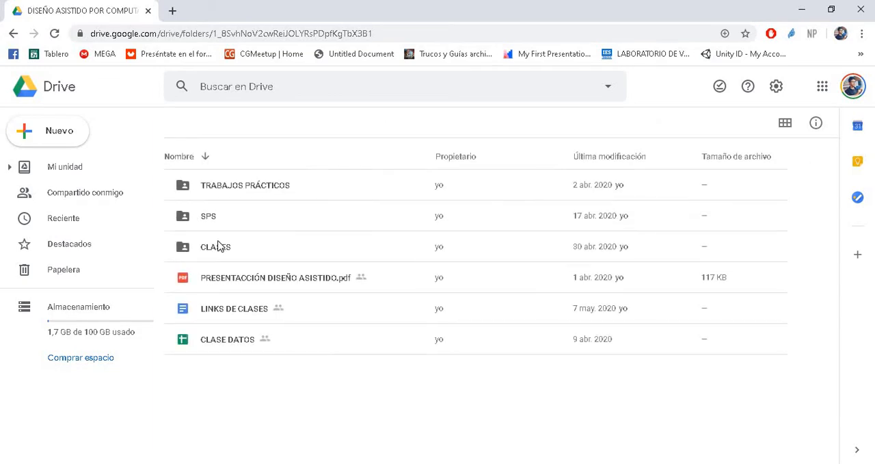
double_click(217, 247)
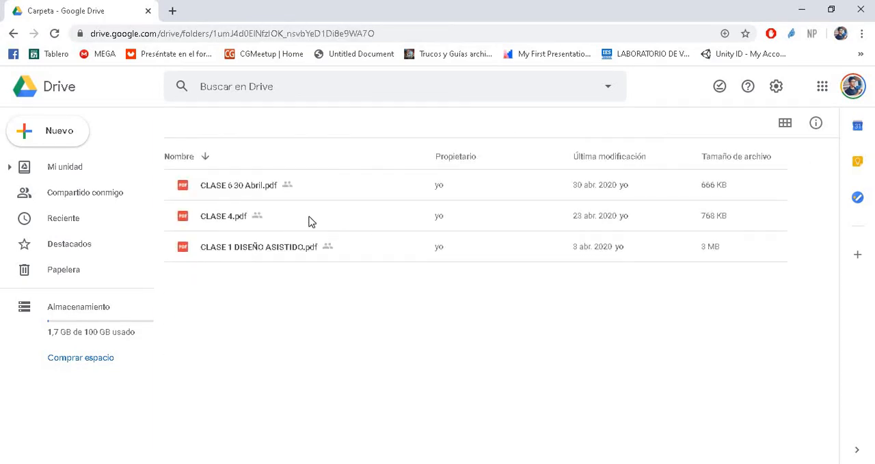
- Preview CLASE 4.pdf briefly and CLASE 6 30 Abril.pdf down to its Rhino page ranges, closing each preview
double_click(228, 217)
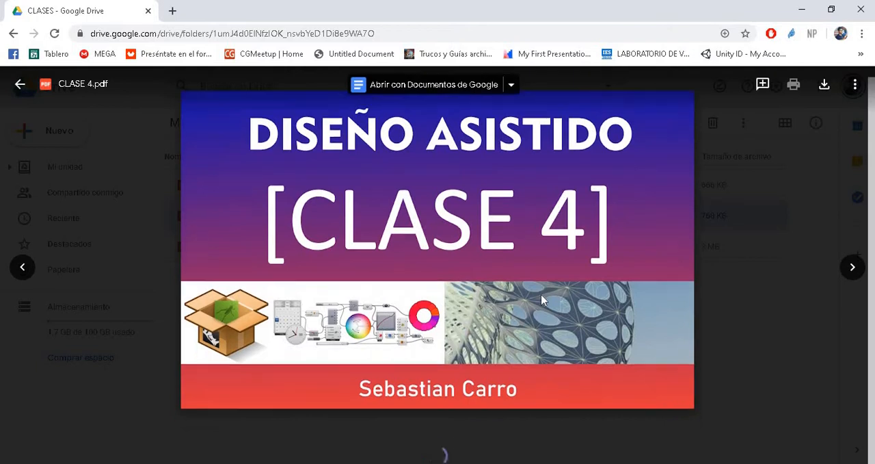
click(132, 167)
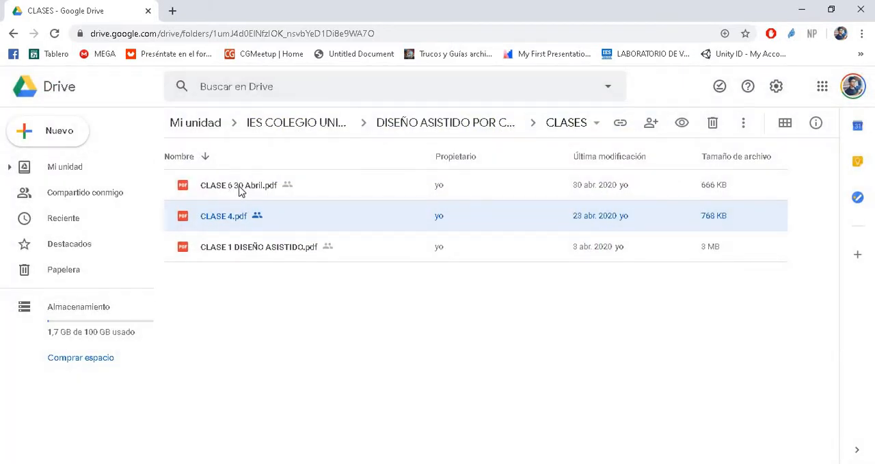
double_click(239, 191)
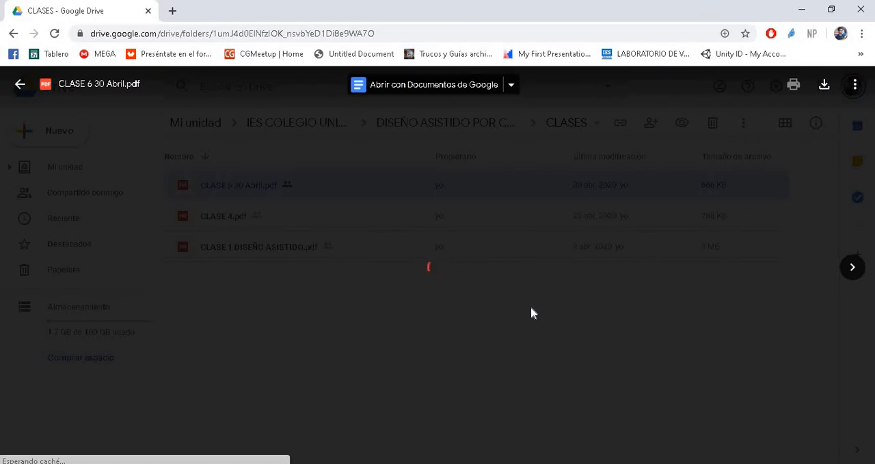
scroll(532, 307, down, 5)
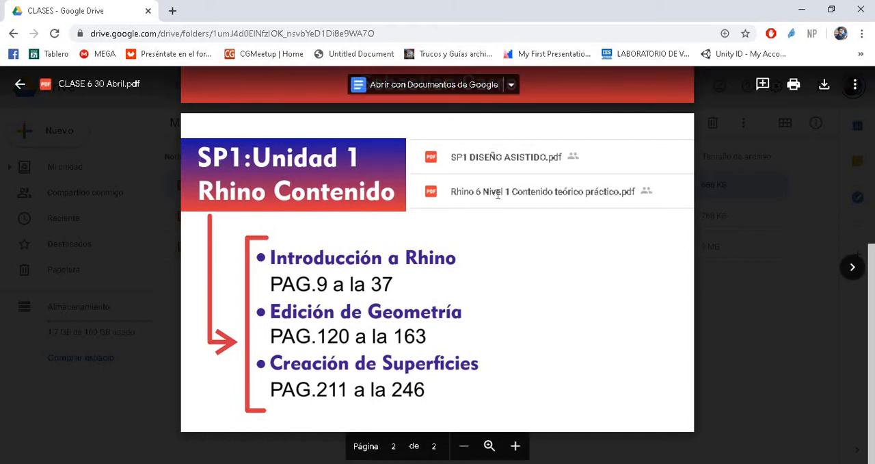
click(777, 305)
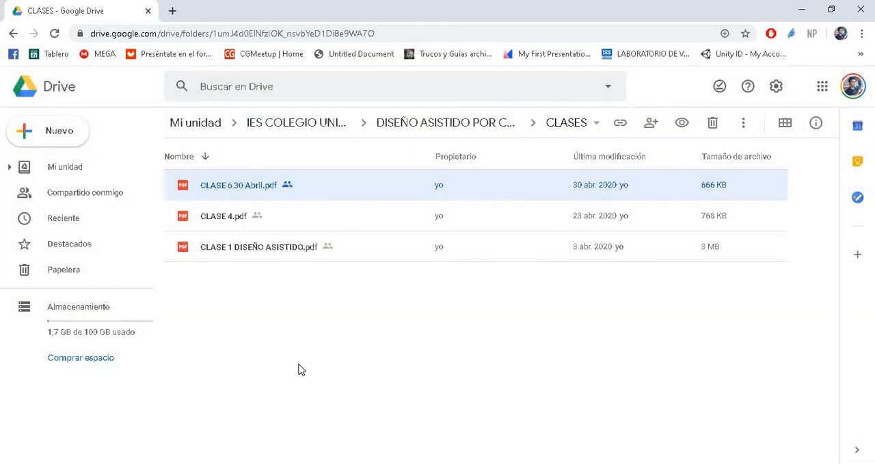
- Minimize the browser and switch to the Word document DISEÑO ASISTIDO preparcial
click(802, 11)
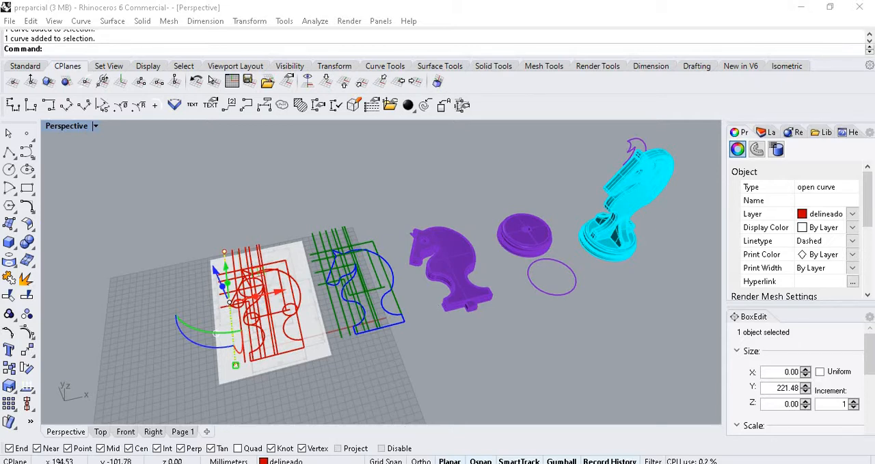
click(490, 458)
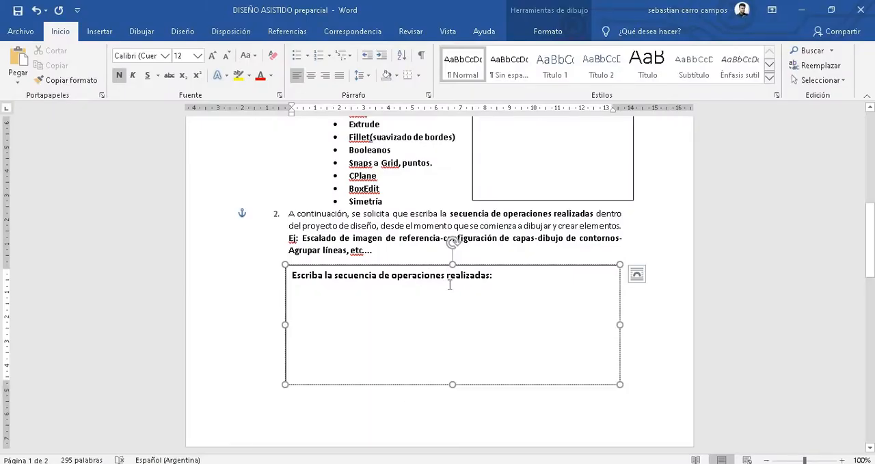
- Highlight the Join( entry in the list of required operations in yellow
scroll(450, 283, up, 5)
scroll(451, 283, up, 4)
scroll(479, 277, down, 4)
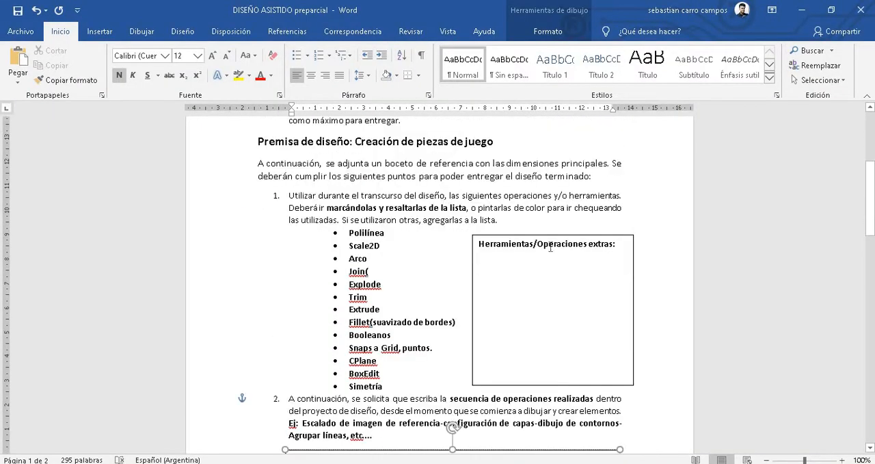
scroll(566, 290, down, 1)
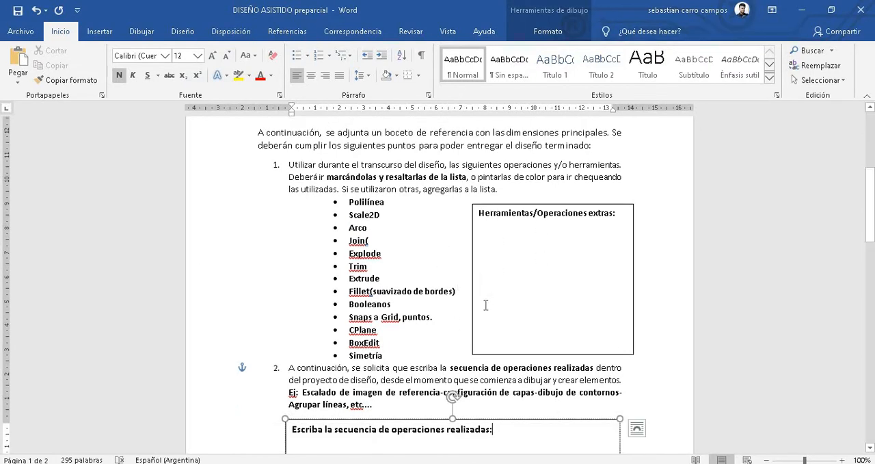
drag(342, 245, 379, 244)
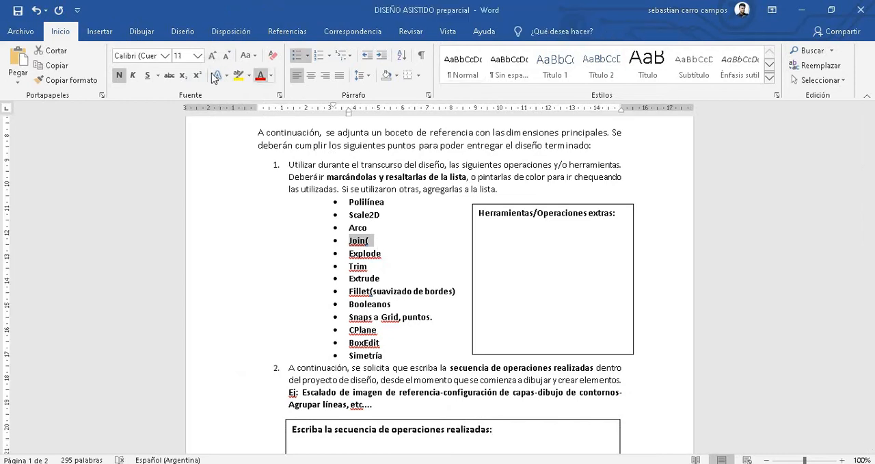
click(239, 75)
click(369, 293)
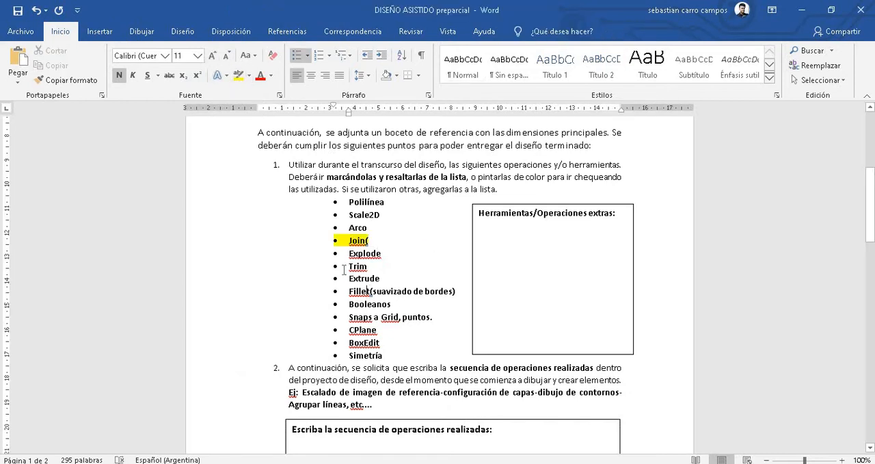
- Point out Trim and CPlane in the operations list and place the cursor in the Herramientas/Operaciones extras box
drag(375, 269, 350, 267)
drag(348, 328, 373, 330)
click(521, 228)
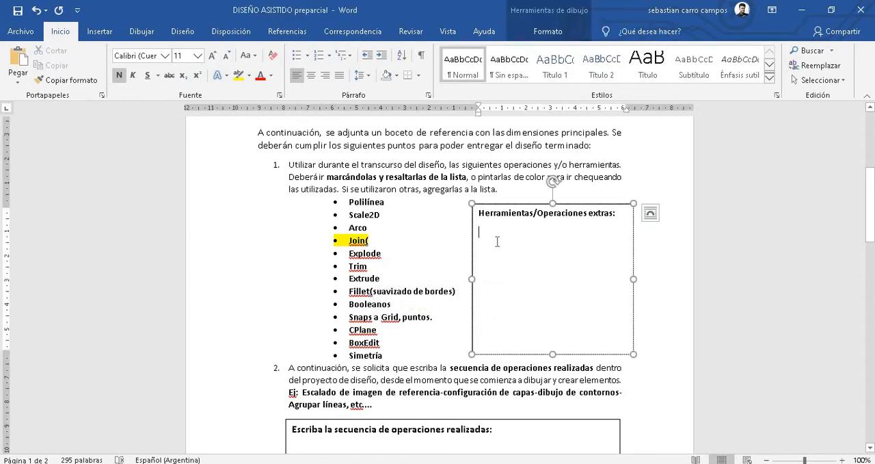
- Add an empty line below the heading "Escriba la secuencia de operaciones realizadas:" in its text box
scroll(513, 240, down, 2)
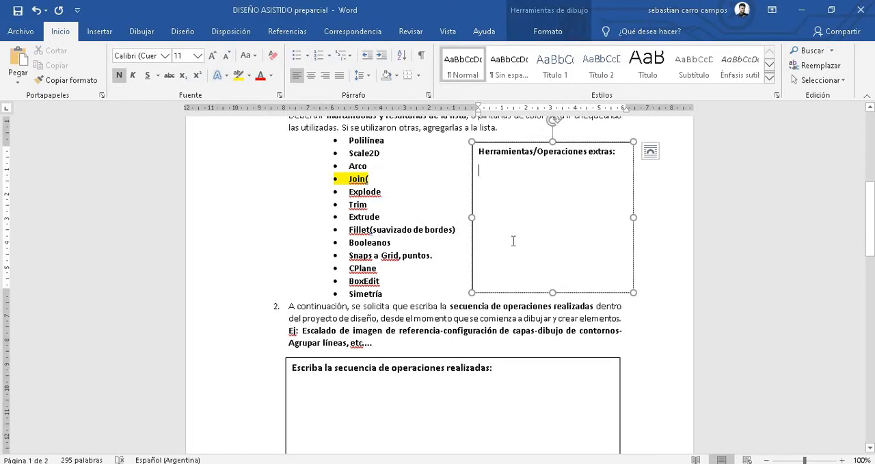
scroll(514, 223, down, 5)
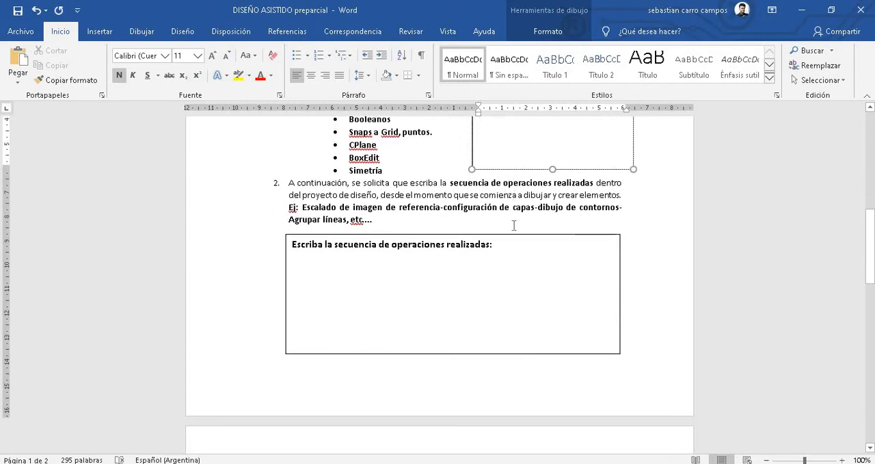
click(456, 241)
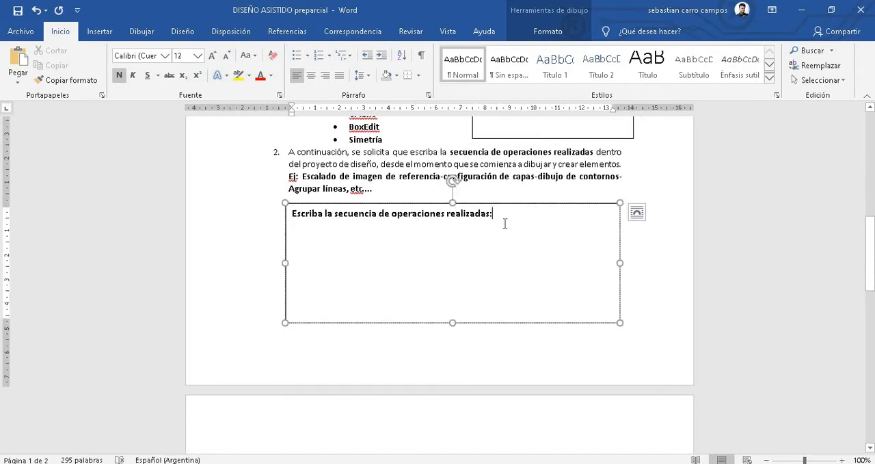
key(Return)
- Switch to the Rhino model preparcial and examine the red sketch on the reference image, the green guide lines, blue contour and purple knight pieces
key(alt+Tab)
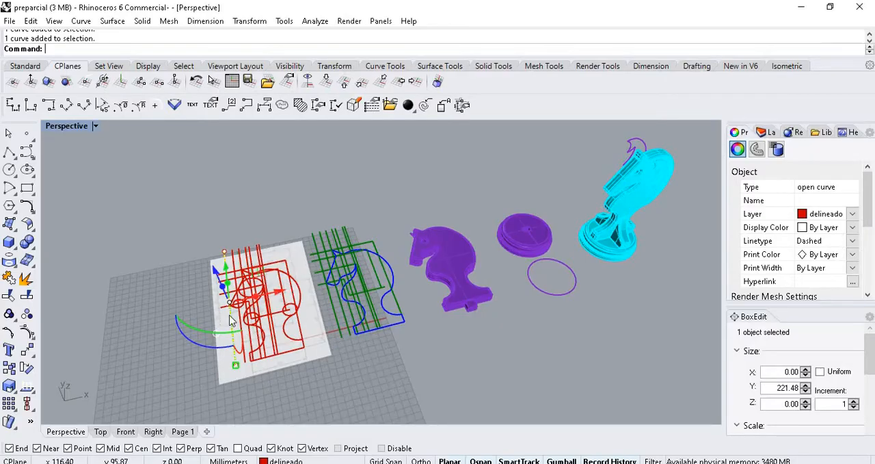
scroll(232, 315, up, 12)
scroll(253, 253, down, 10)
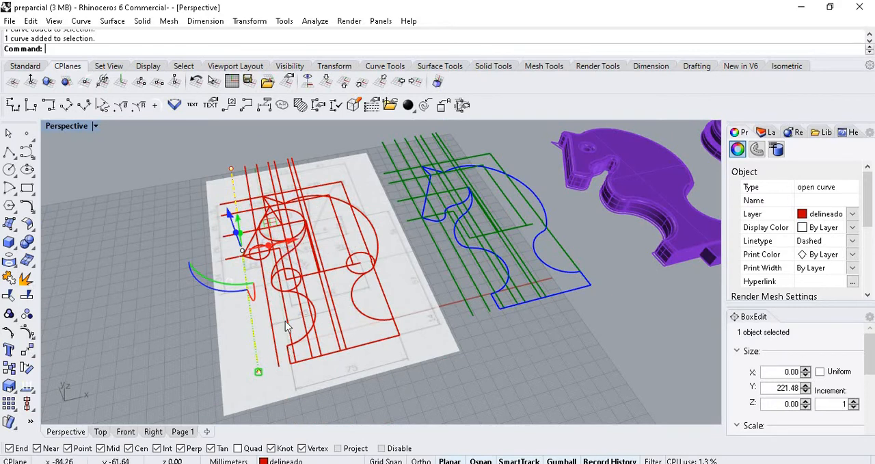
scroll(292, 308, down, 3)
scroll(335, 226, up, 2)
scroll(314, 205, up, 2)
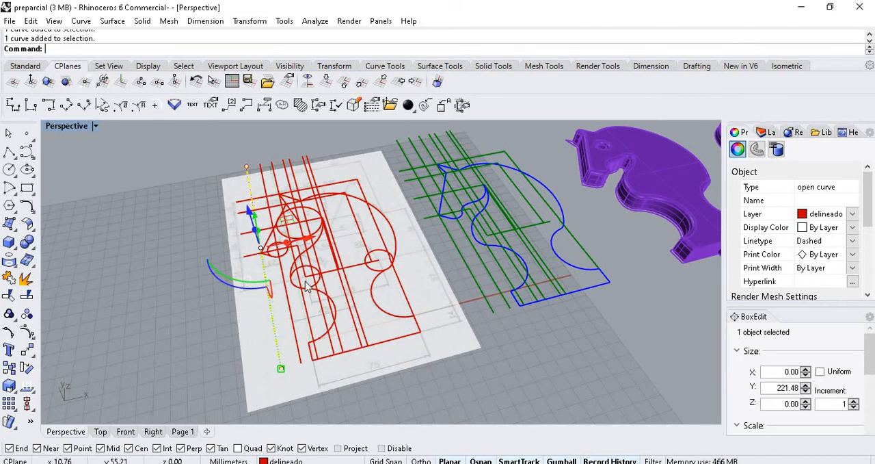
scroll(308, 287, down, 3)
scroll(506, 226, up, 2)
scroll(506, 225, up, 2)
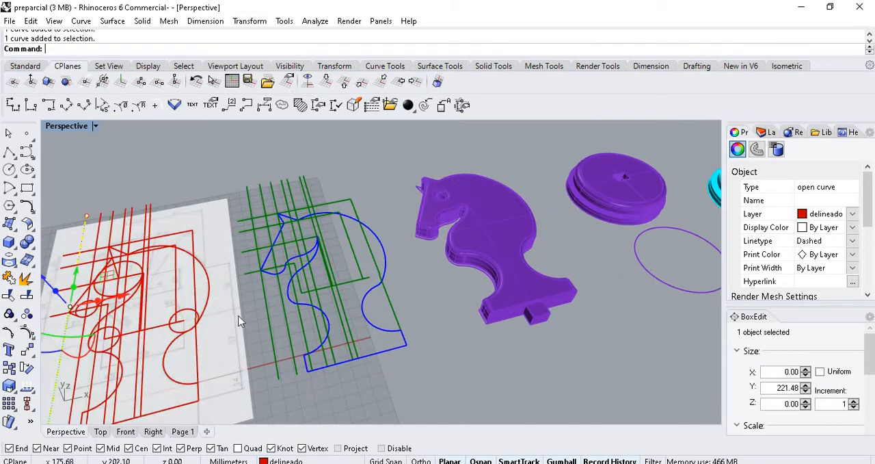
scroll(273, 287, down, 1)
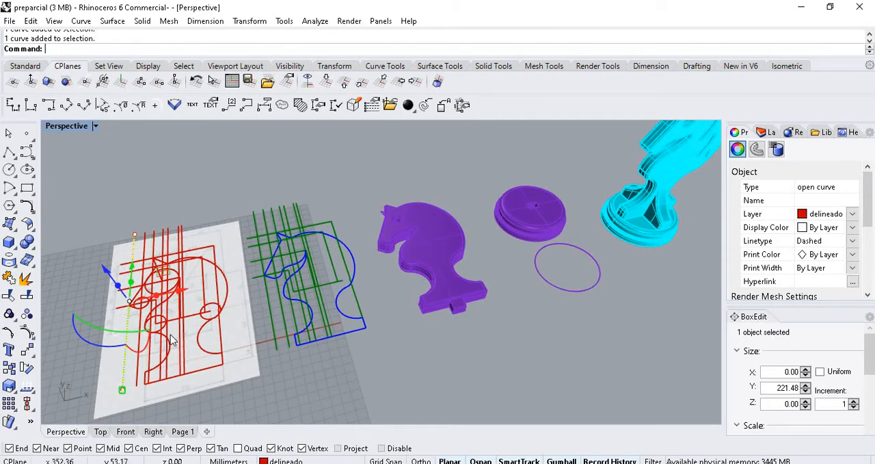
scroll(192, 287, down, 2)
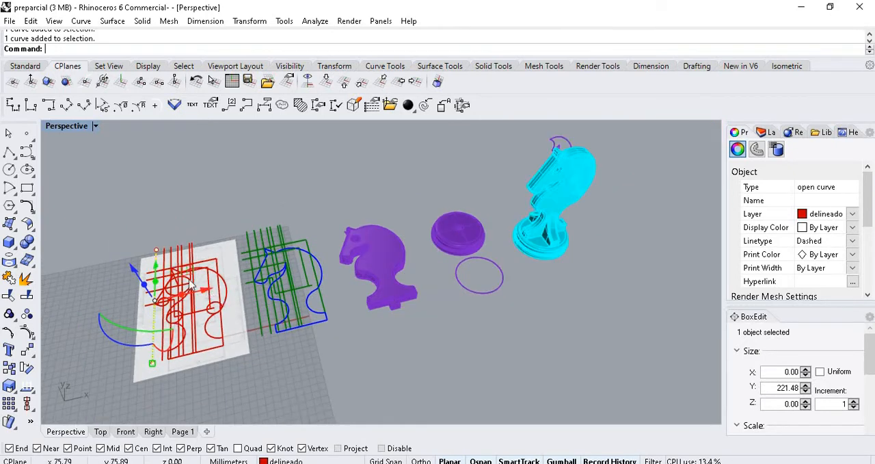
- Deselect the dashed red line and examine the purple knight and base pieces alongside the cyan assembled model
click(177, 223)
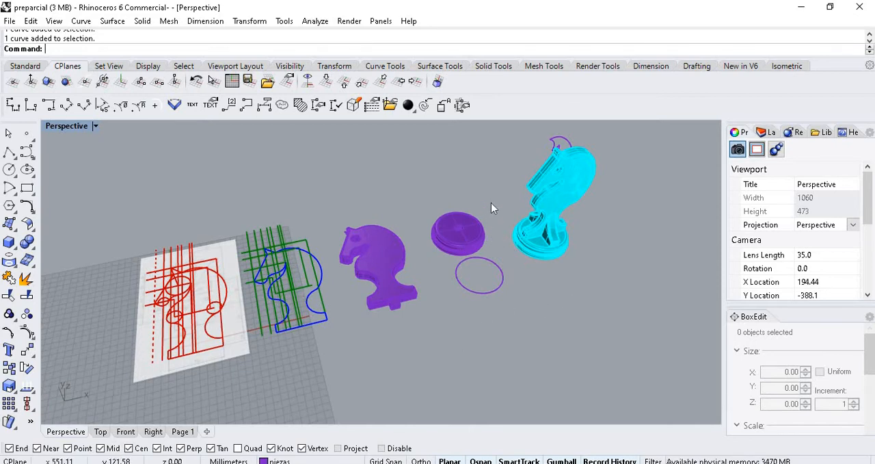
scroll(491, 203, down, 3)
scroll(441, 212, up, 6)
scroll(456, 199, down, 4)
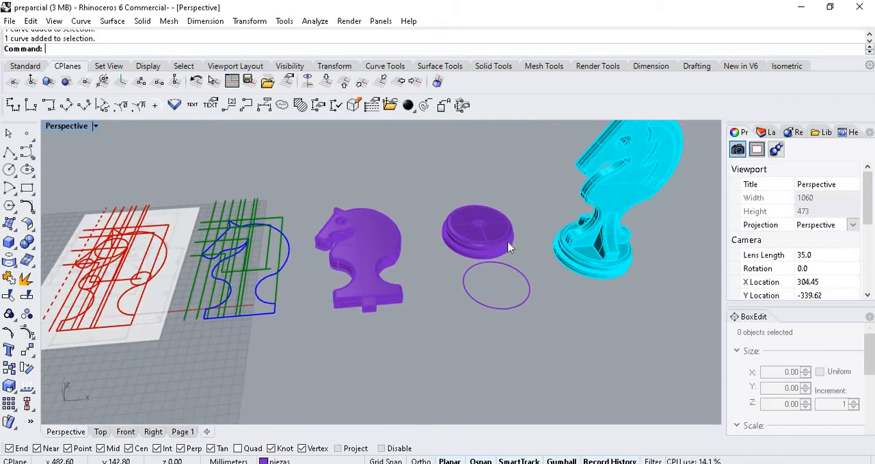
scroll(432, 202, up, 5)
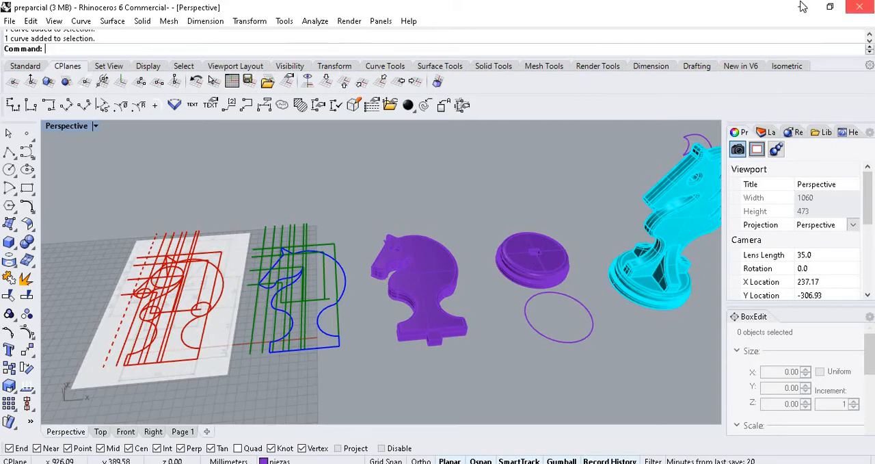
- Switch back to the Word document and review the exercise from the operations list through requirements 3 to 7 on the second page
key(alt+Tab)
scroll(461, 243, up, 4)
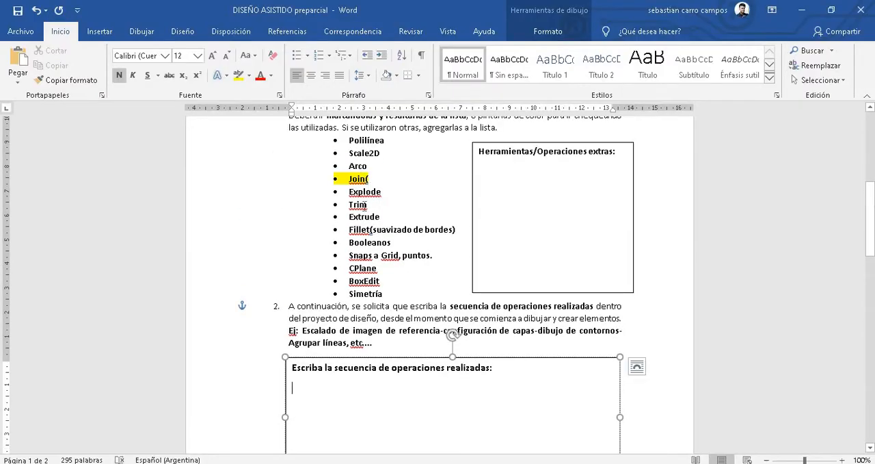
scroll(377, 287, down, 6)
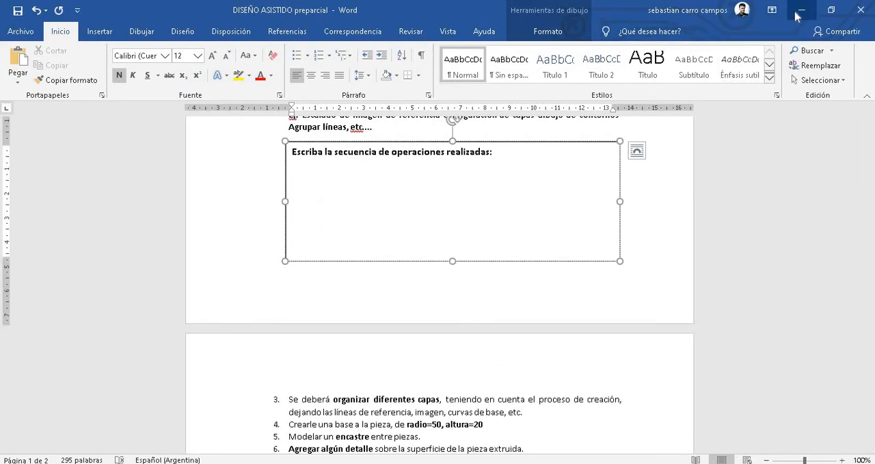
scroll(478, 221, down, 3)
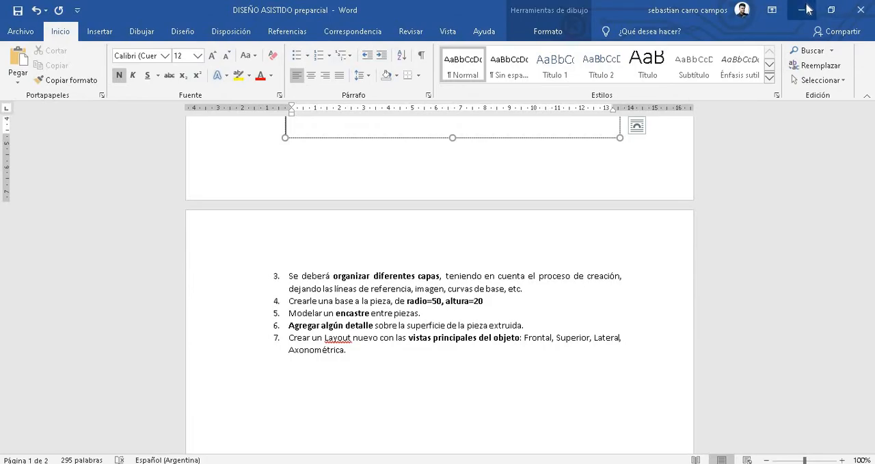
click(807, 8)
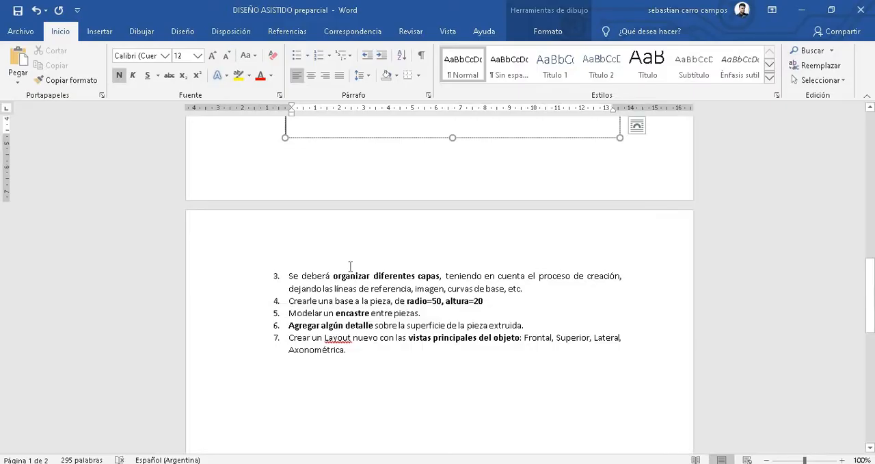
scroll(357, 266, up, 10)
scroll(381, 191, up, 1)
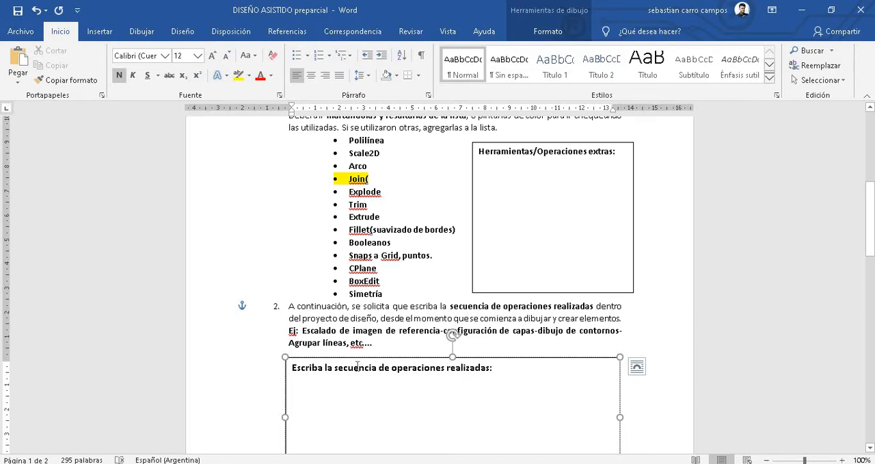
scroll(357, 367, down, 2)
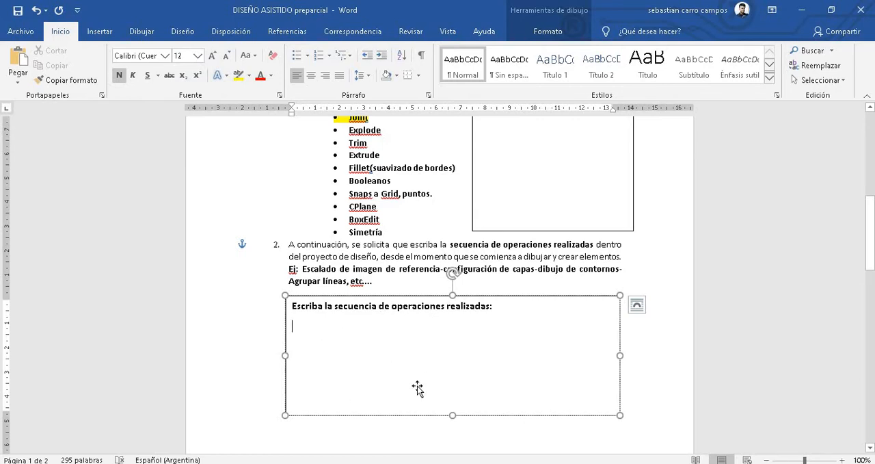
scroll(416, 387, down, 4)
scroll(396, 284, down, 4)
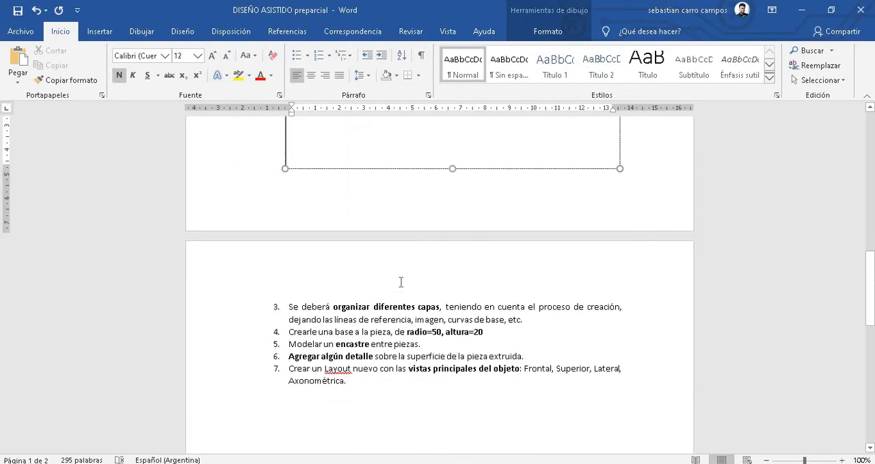
- Mark the phrase "organizar diferentes capas" in requirement 3, and place the cursor in requirement 4 about the base
click(352, 249)
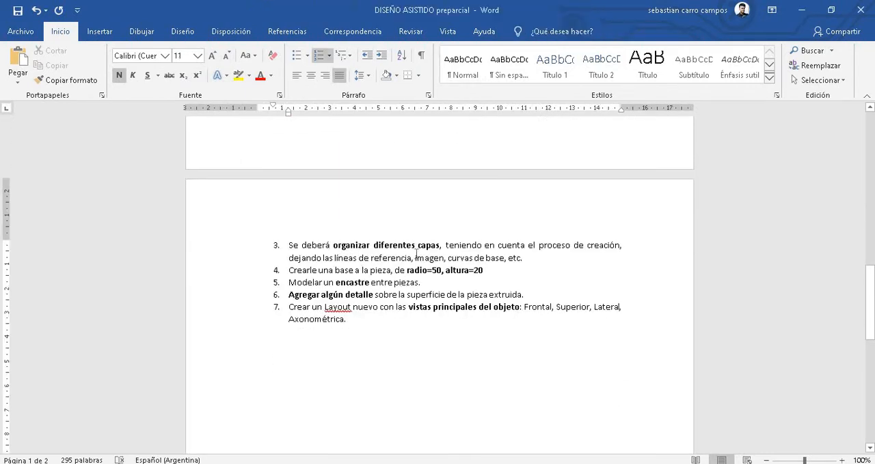
drag(340, 246, 436, 245)
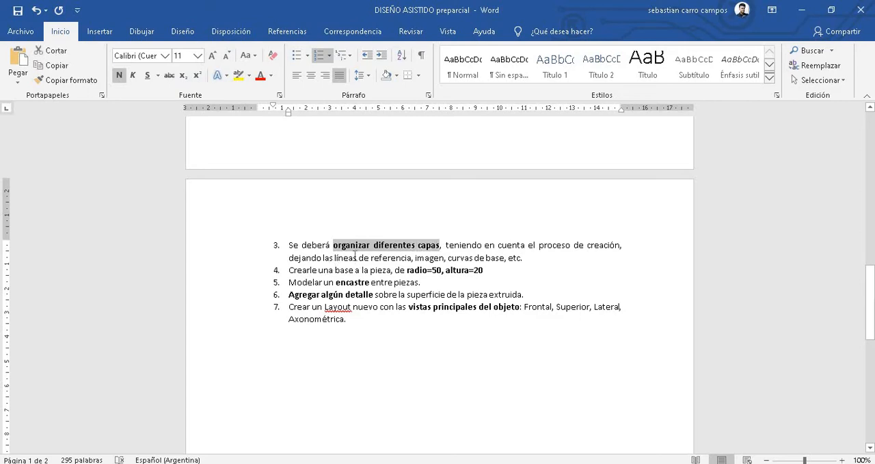
click(331, 270)
- Switch to Rhino, inspect the purple knight piece and the blue contour curve, and clear the selection
key(alt+Tab)
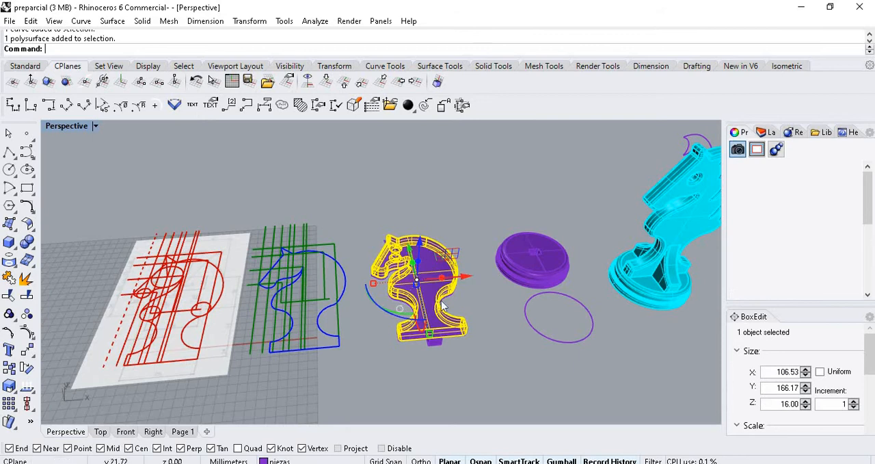
scroll(443, 291, up, 3)
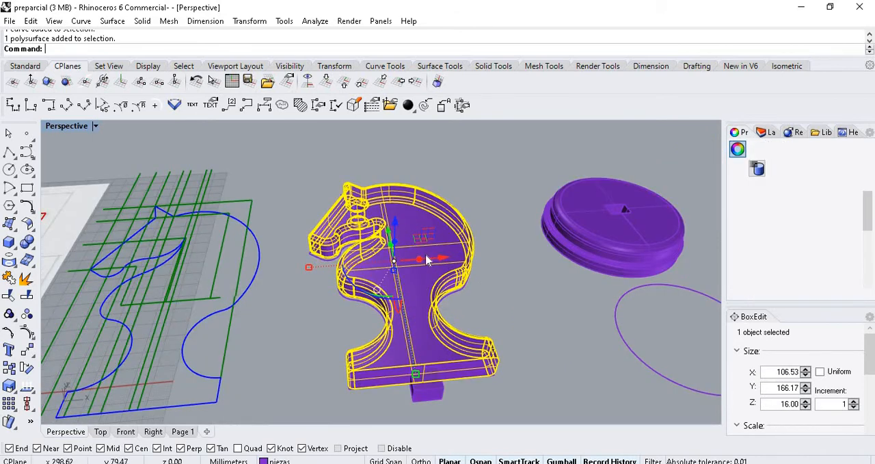
scroll(519, 291, down, 5)
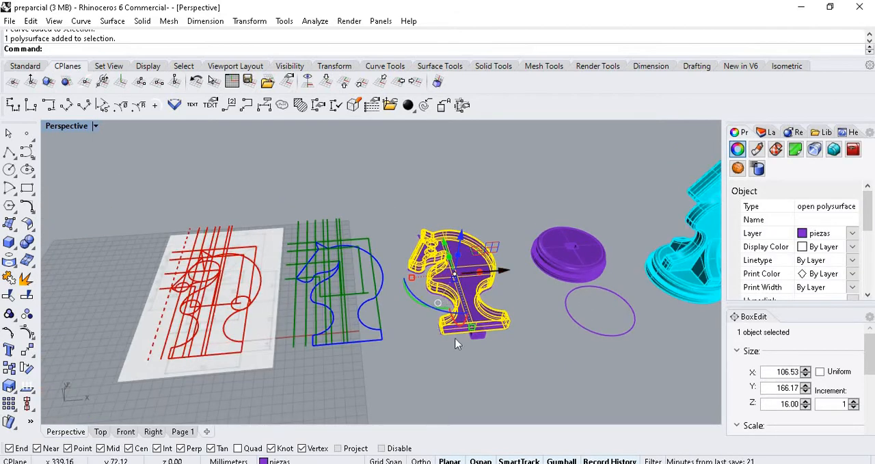
click(378, 263)
click(410, 290)
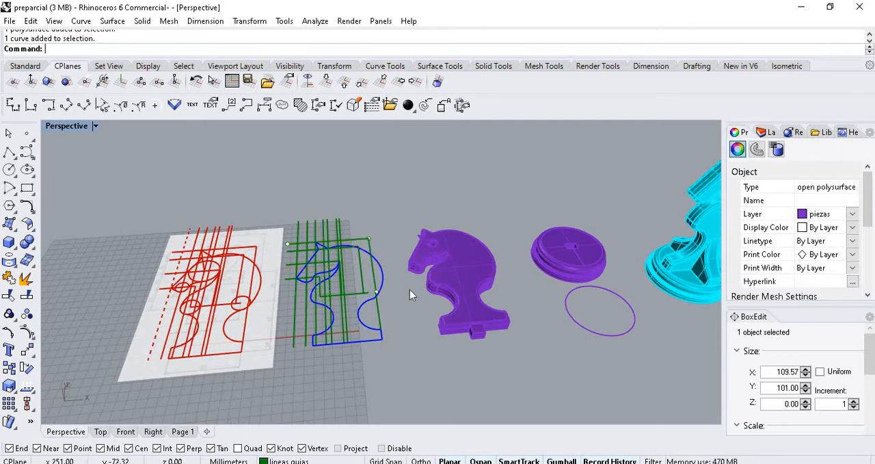
- Show the model's layers, make contorno the current layer, and select the referencia layer in the list
click(768, 132)
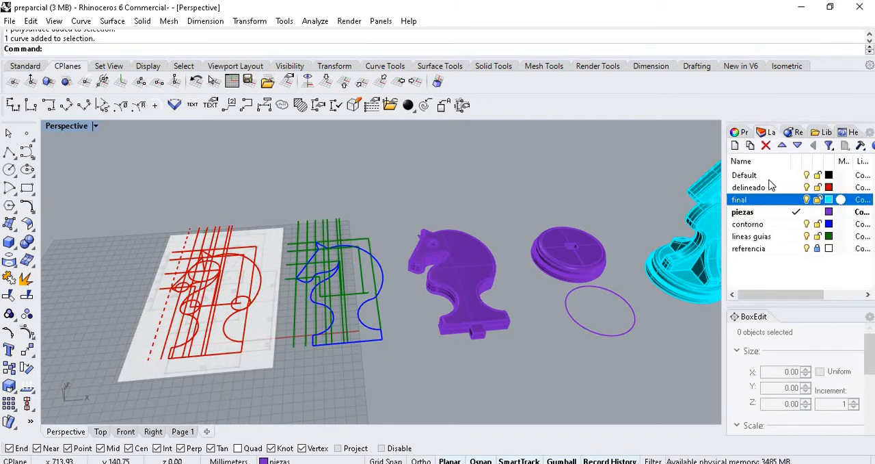
double_click(752, 224)
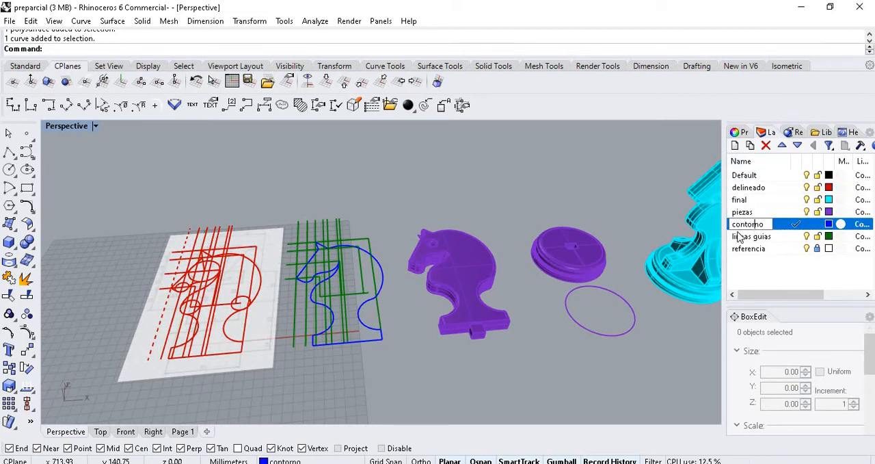
click(752, 236)
click(752, 249)
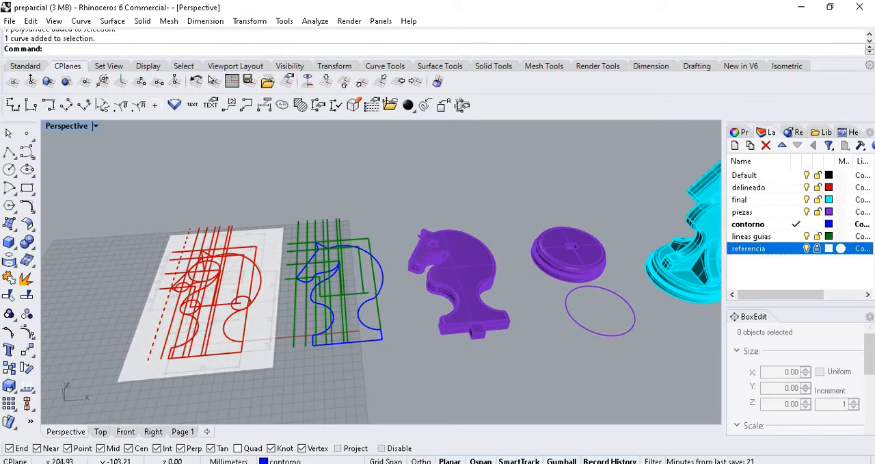
- Check the base and encastre requirements in the Word document, and return to the Rhino model
key(alt+Tab)
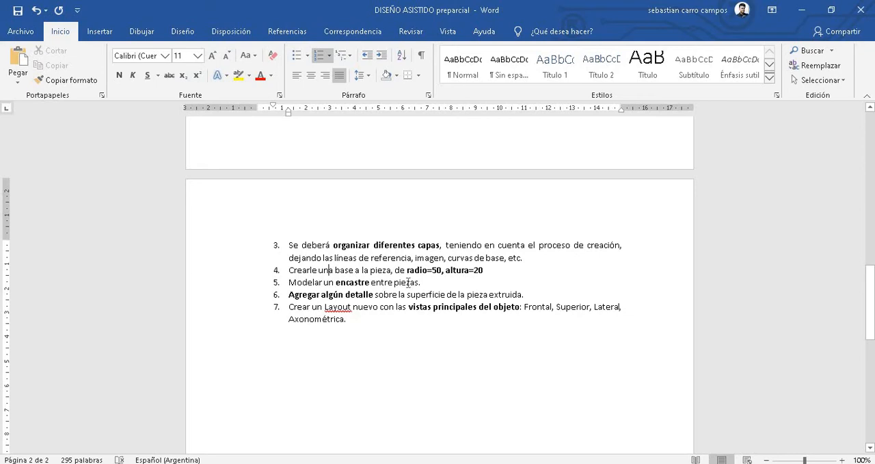
click(801, 10)
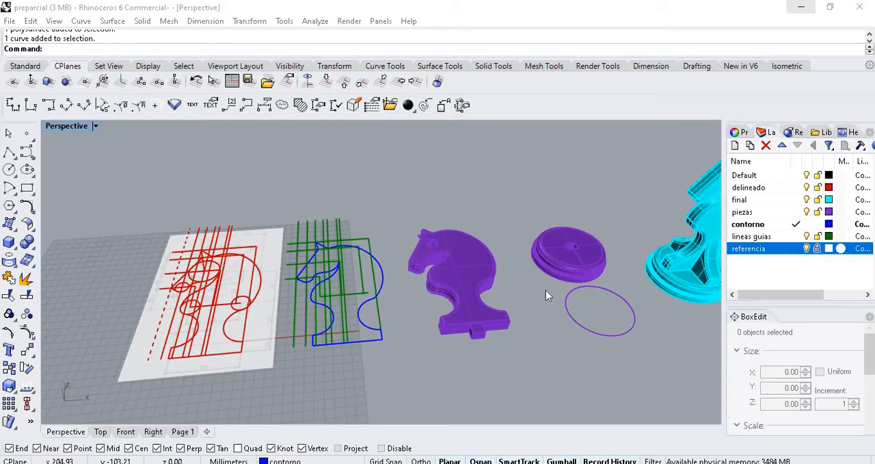
- Examine the purple round base with its square socket, the purple knight's tenon, and the assembled cyan model
scroll(637, 272, up, 3)
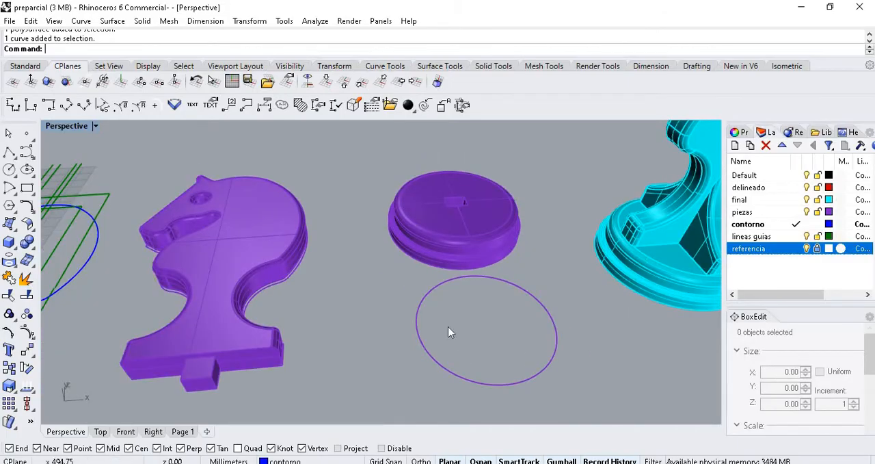
scroll(459, 324, down, 5)
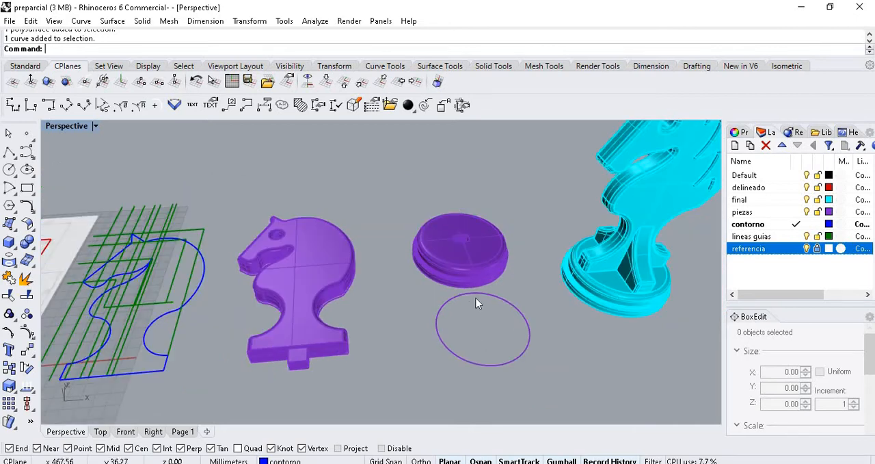
scroll(462, 238, up, 6)
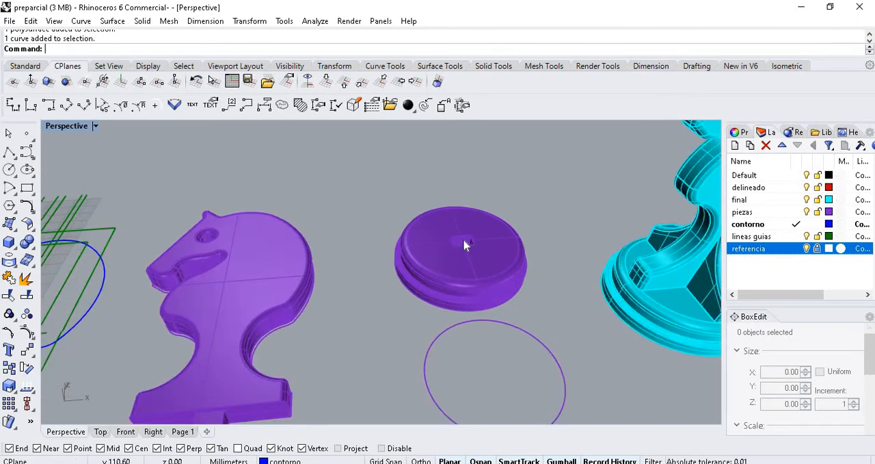
scroll(463, 243, up, 2)
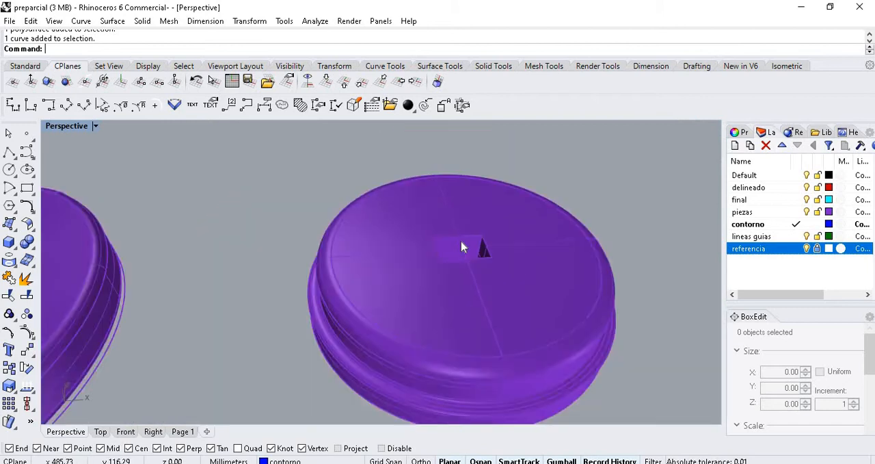
scroll(467, 226, down, 5)
scroll(499, 196, up, 5)
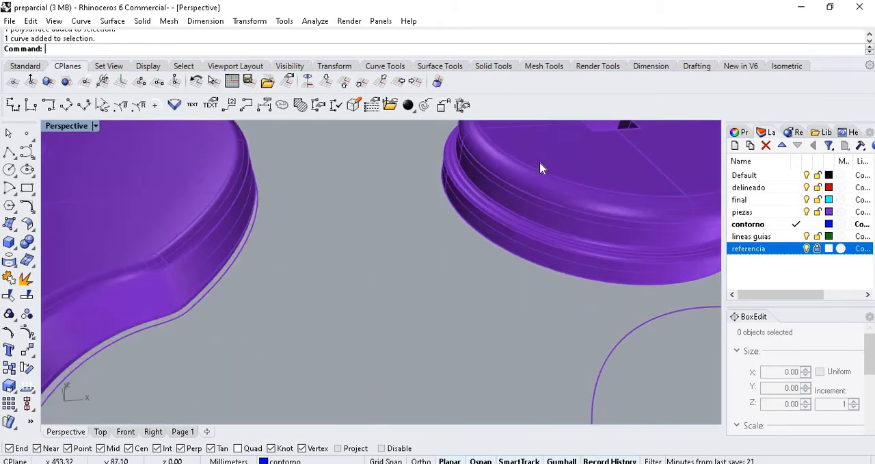
scroll(524, 218, down, 3)
scroll(554, 192, up, 2)
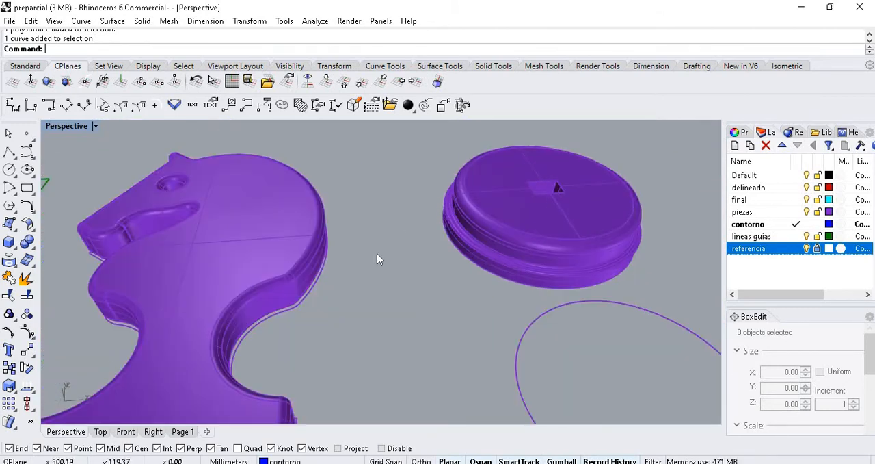
scroll(328, 294, down, 5)
scroll(524, 285, up, 2)
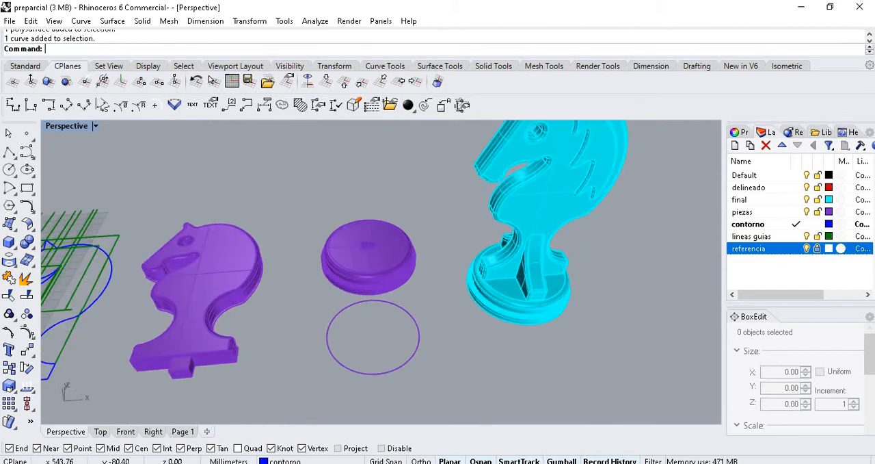
scroll(439, 268, down, 2)
scroll(496, 240, up, 2)
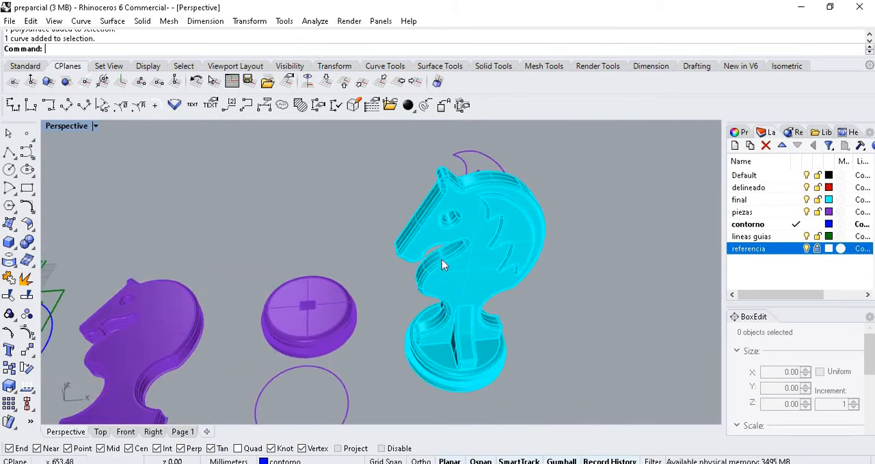
- Set the construction plane to the cyan knight's flat face with default origin and X direction, and restore it to World Top
click(66, 81)
click(484, 257)
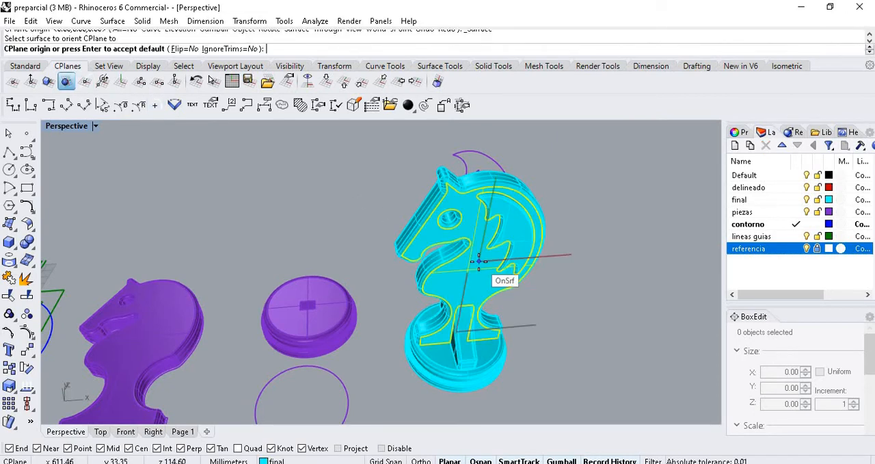
right_click(479, 261)
right_click(479, 261)
scroll(469, 249, down, 3)
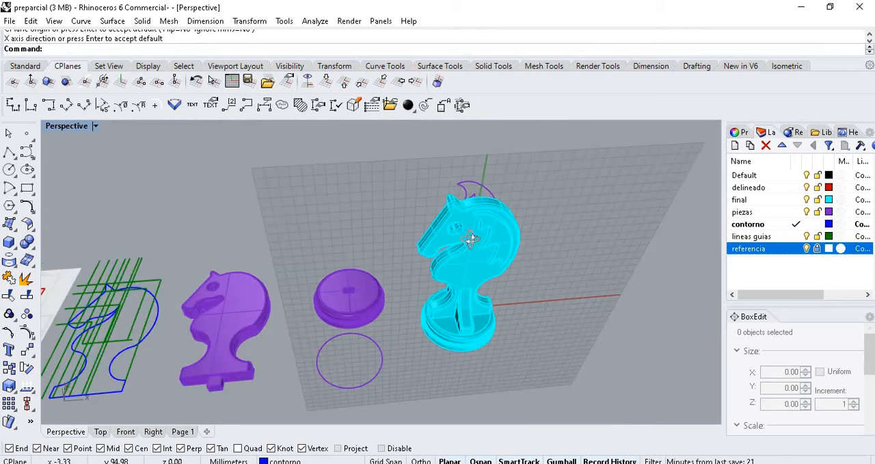
right_drag(469, 239, 526, 238)
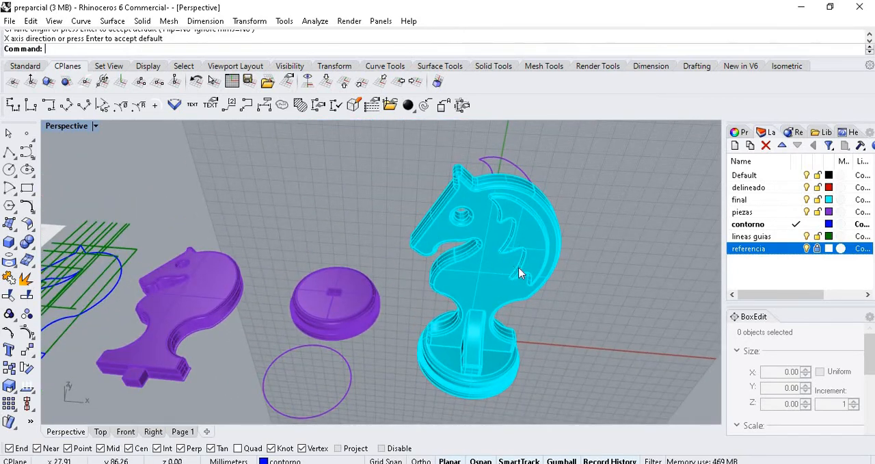
click(326, 81)
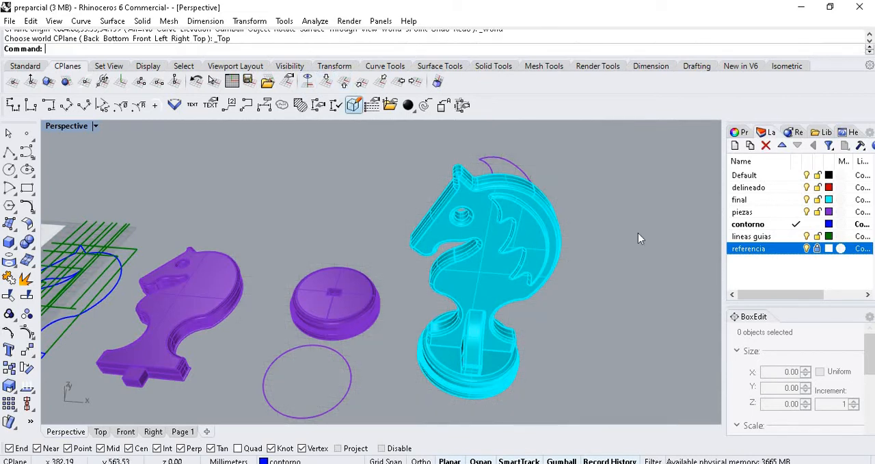
- Examine the full row of stages, from the reference drawing and linework to the separate pieces and the assembled knight
scroll(622, 219, down, 9)
scroll(575, 233, up, 4)
right_drag(410, 189, 457, 231)
scroll(564, 179, up, 5)
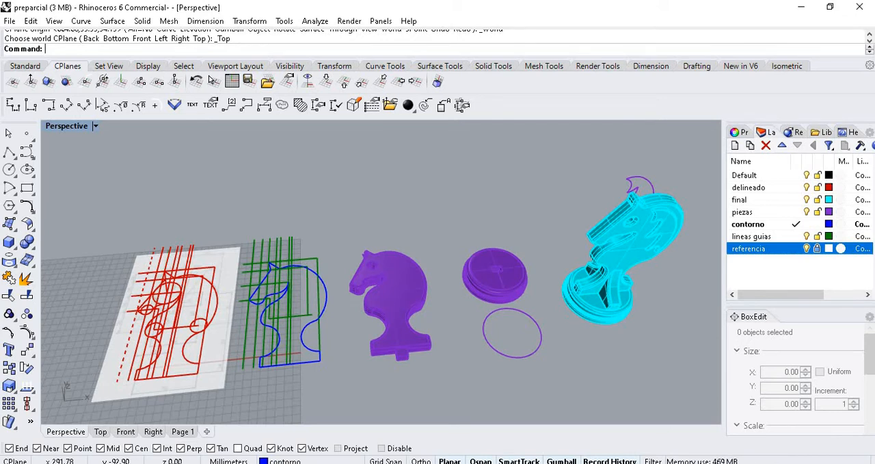
click(6, 133)
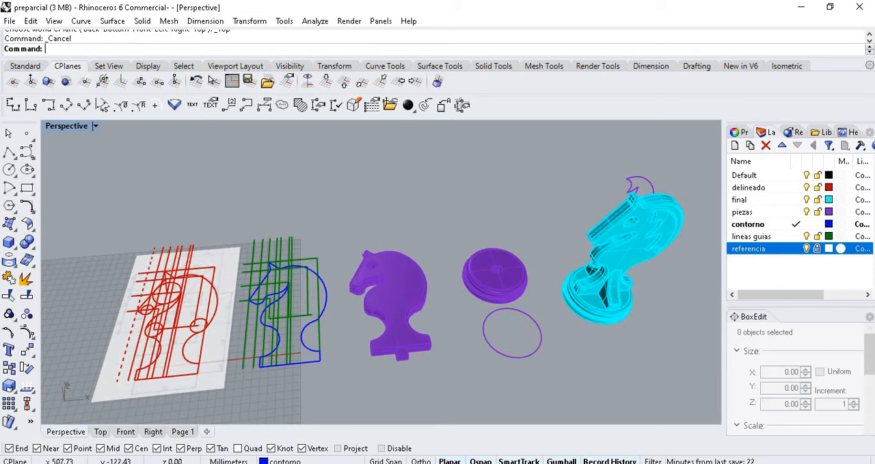
scroll(582, 301, down, 2)
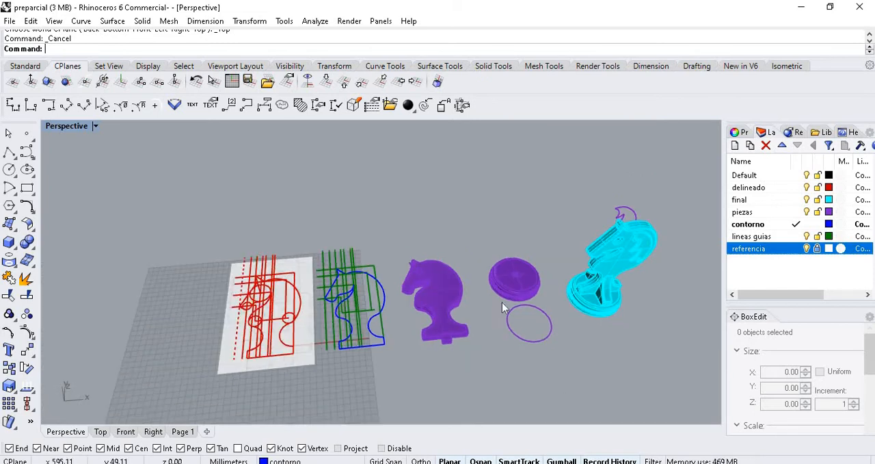
scroll(264, 352, up, 4)
- Unlock the referencia layer and select the reference drawing beneath the red linework
scroll(286, 326, up, 2)
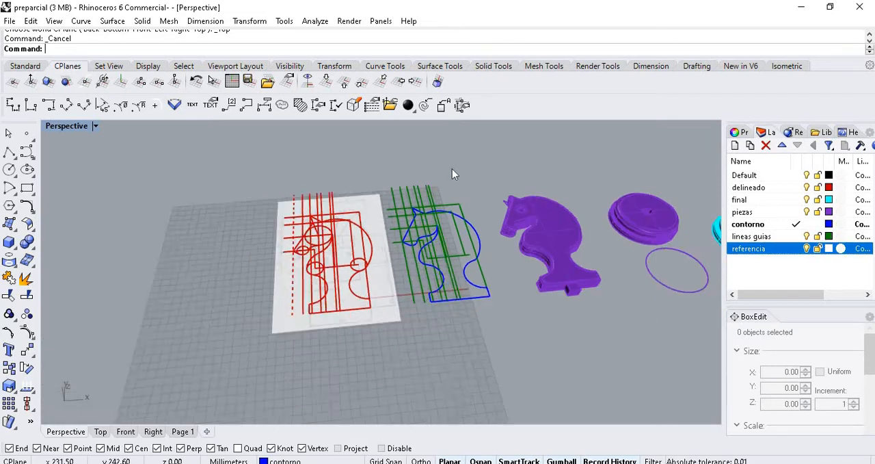
right_drag(452, 169, 496, 169)
scroll(496, 166, down, 3)
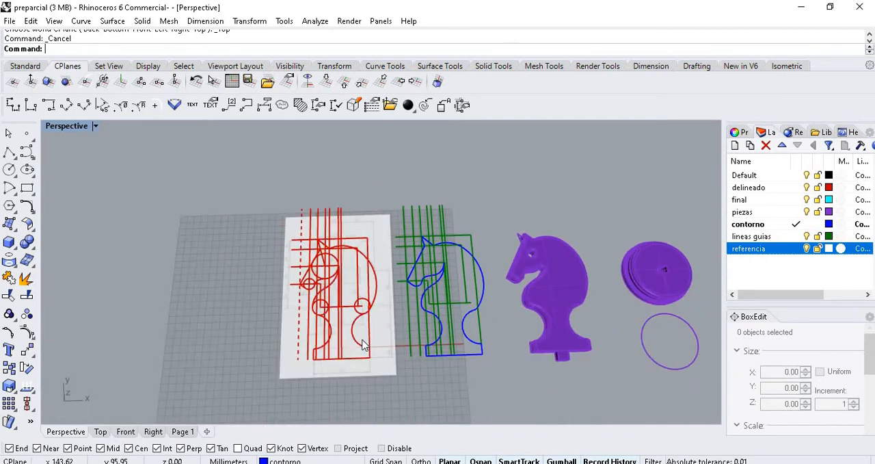
scroll(351, 342, up, 8)
scroll(410, 229, down, 3)
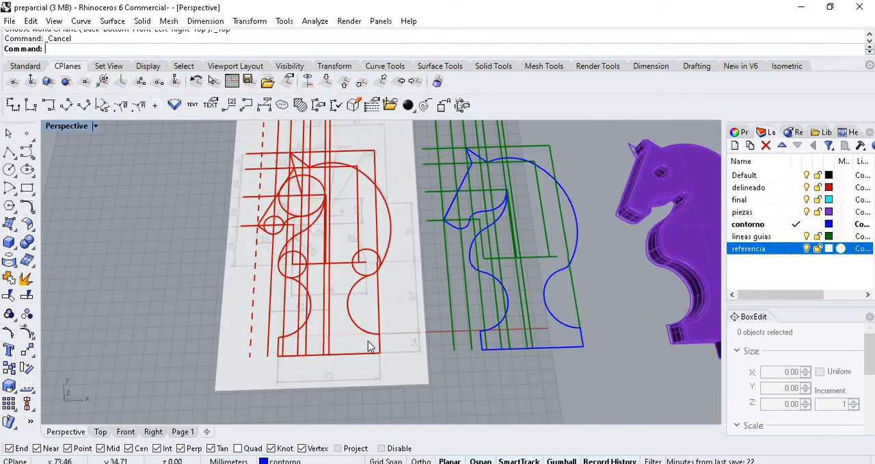
click(387, 386)
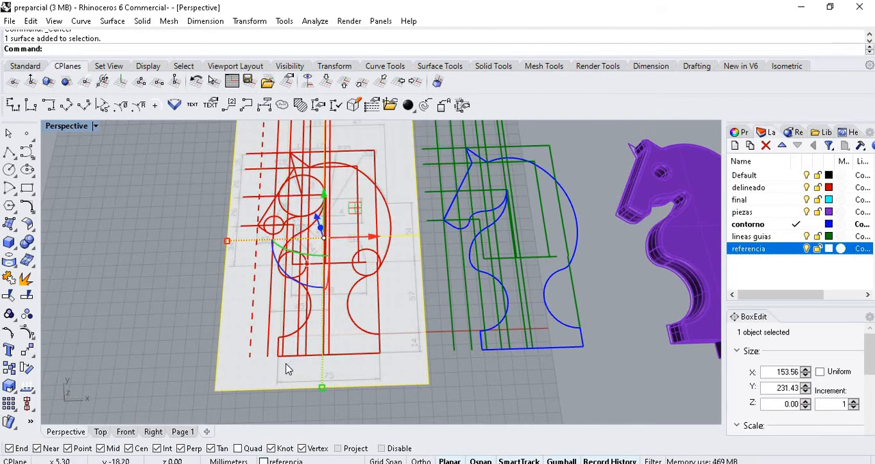
- Move the selected reference drawing clear of the red linework in the negative X direction, and clear the selection
scroll(289, 367, up, 5)
scroll(418, 259, down, 4)
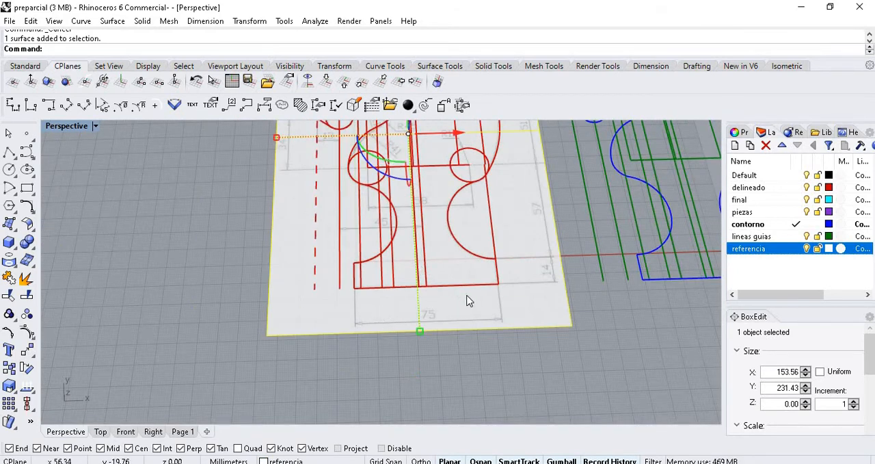
scroll(473, 289, up, 2)
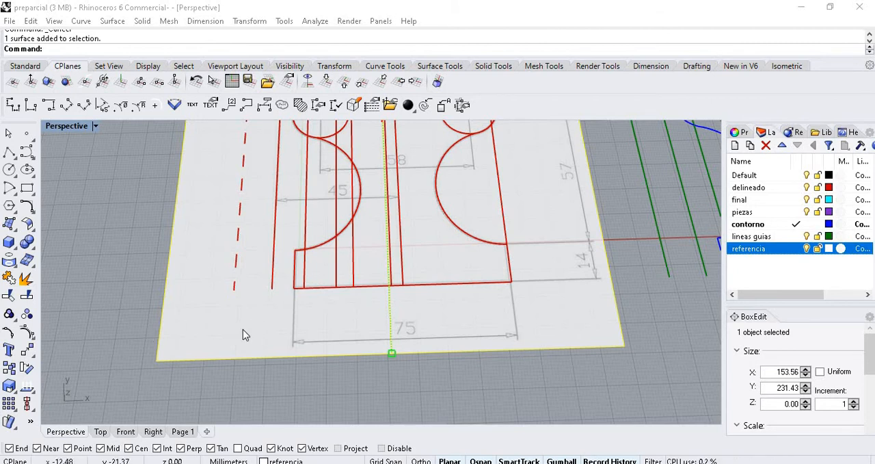
scroll(314, 343, down, 5)
scroll(281, 266, up, 2)
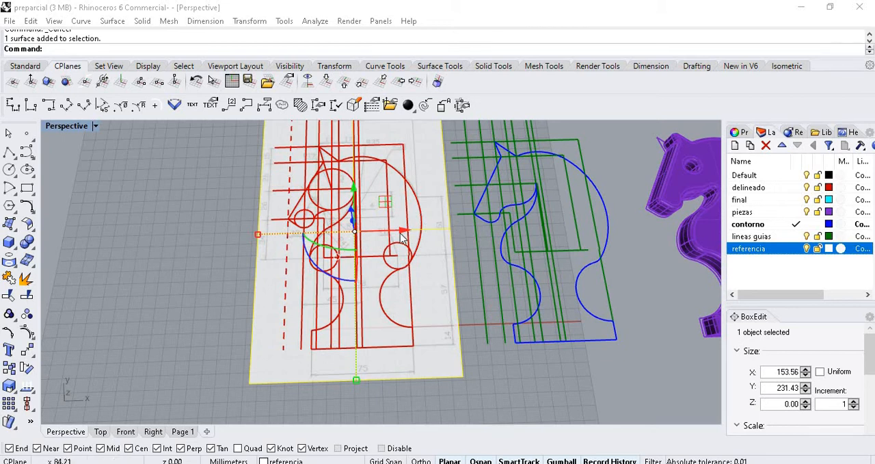
click(367, 233)
drag(367, 238, 294, 334)
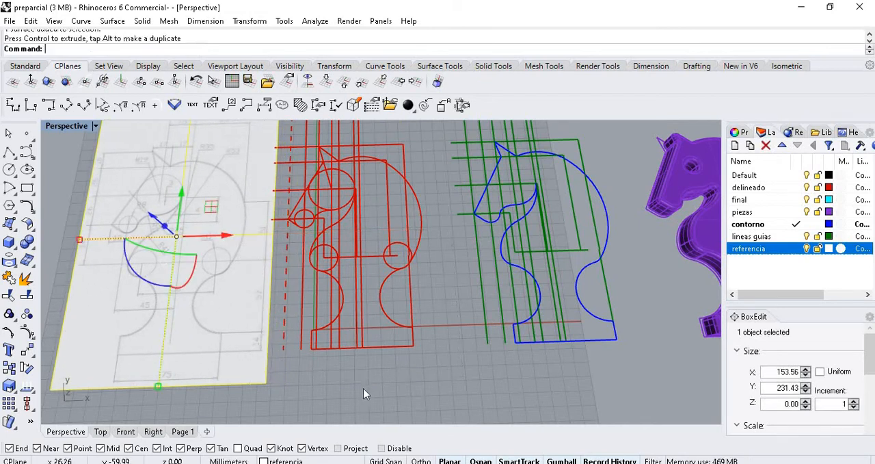
click(348, 380)
- Start a two-dimensional scale of the reference drawing, with its base point at the lower-left corner of the drawn knight's outline
scroll(110, 341, up, 3)
scroll(171, 364, up, 2)
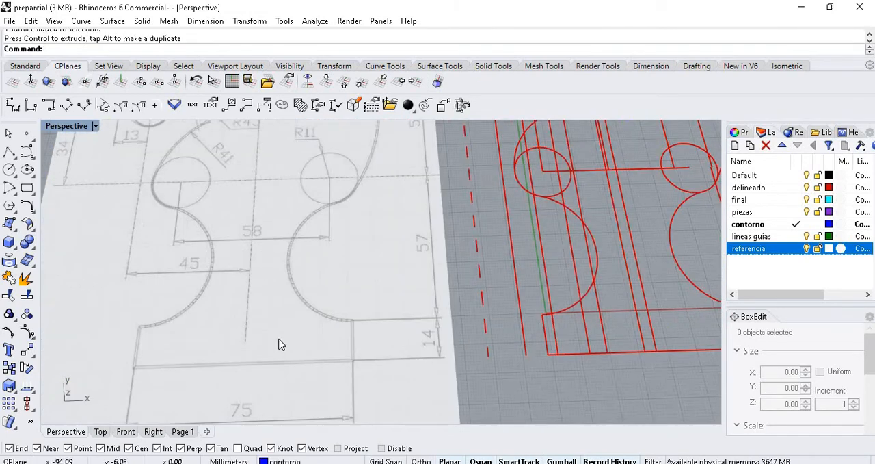
scroll(178, 210, down, 5)
scroll(263, 320, up, 3)
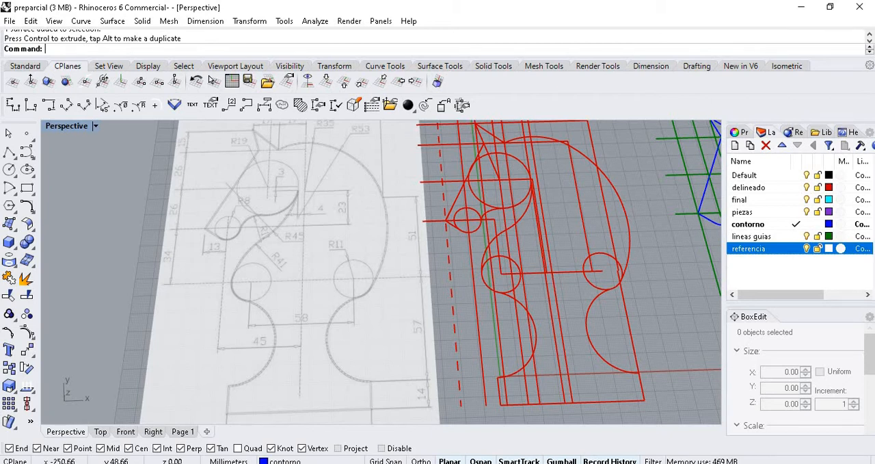
scroll(352, 251, down, 5)
click(349, 257)
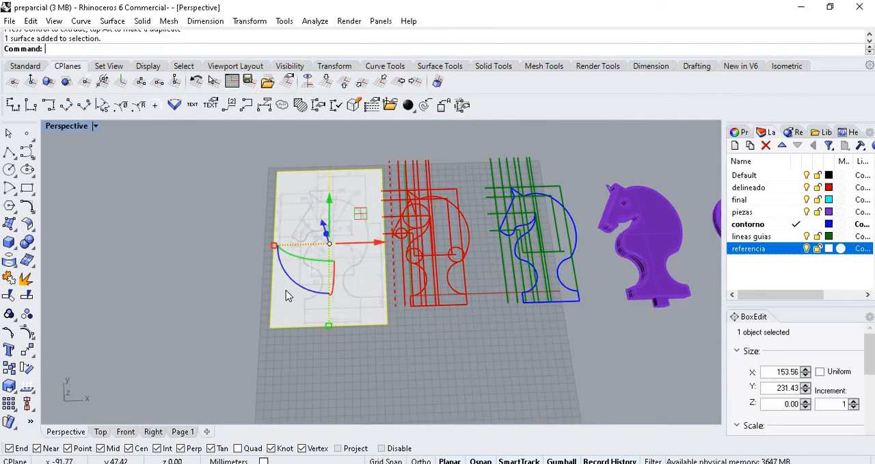
click(14, 388)
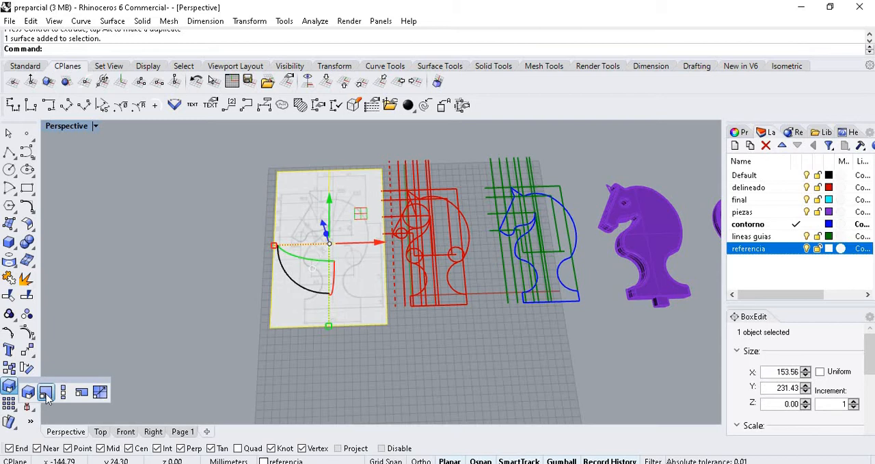
click(46, 392)
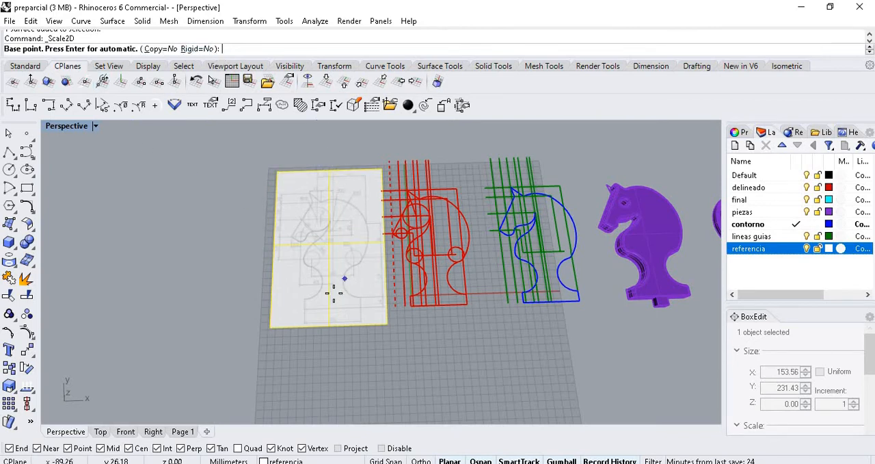
scroll(338, 287, up, 4)
scroll(259, 337, up, 5)
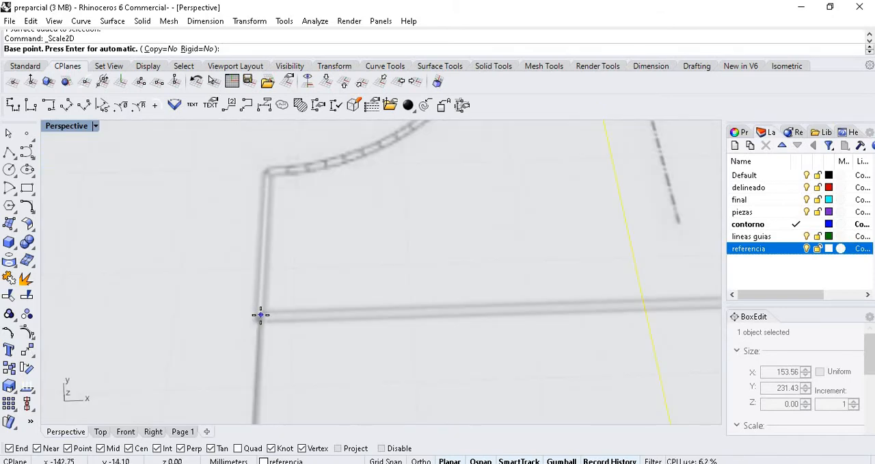
click(260, 315)
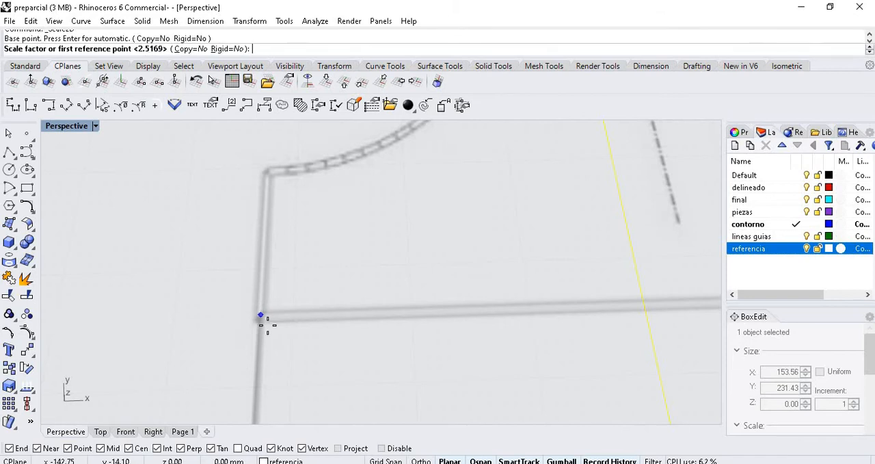
- Place the first scale reference point vertically above the base point at the ear tip's height, about 172 mm away
scroll(264, 319, down, 5)
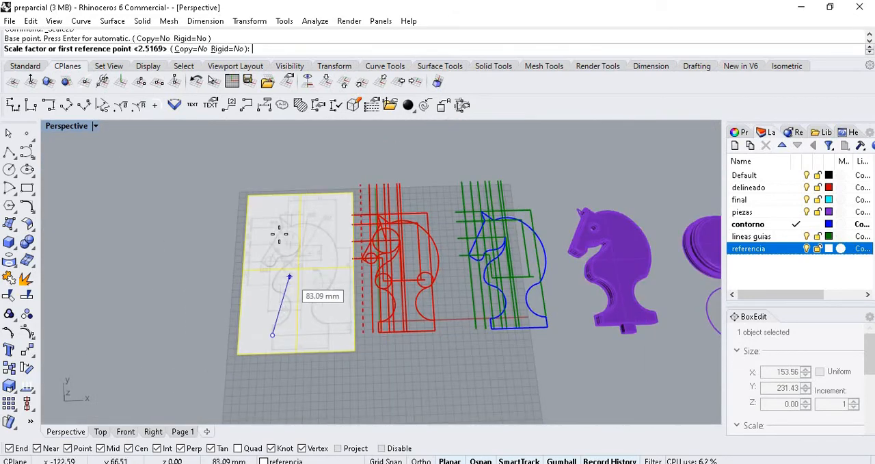
scroll(277, 213, up, 2)
scroll(278, 214, up, 3)
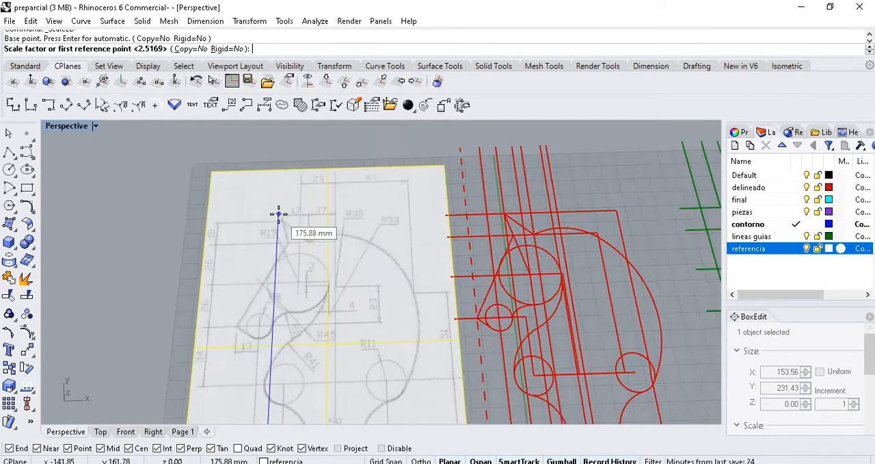
key(shift)
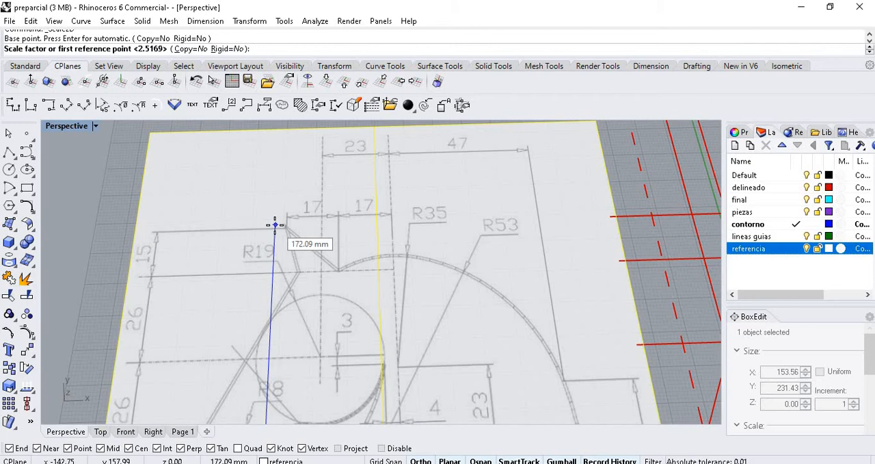
click(275, 225)
- Try out different second reference points for the two-dimensional scale of the reference drawing, and place one to finish the scale
scroll(275, 224, down, 10)
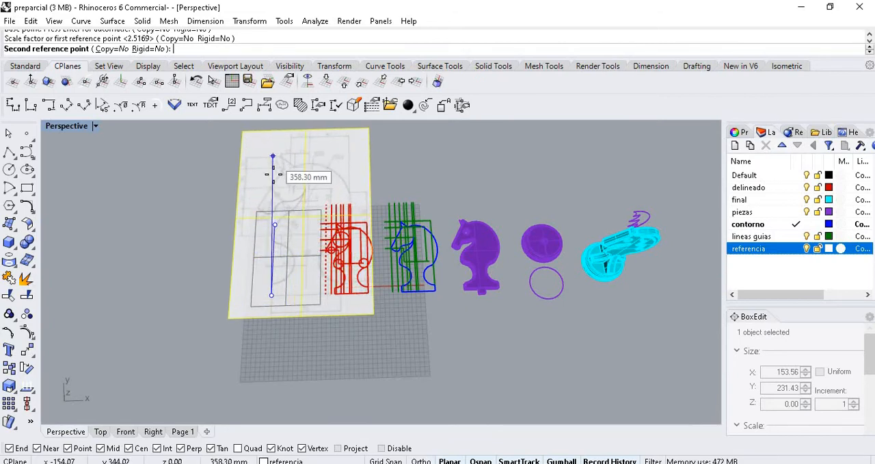
scroll(278, 195, down, 4)
scroll(278, 195, down, 6)
scroll(273, 147, up, 3)
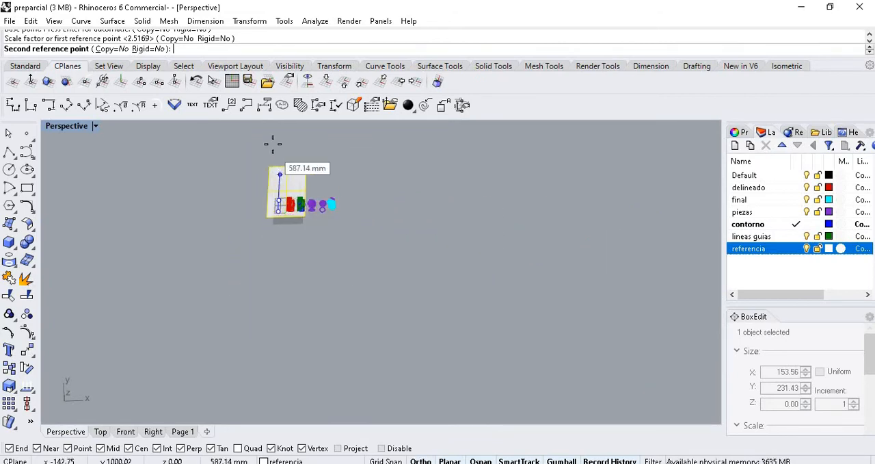
scroll(281, 308, down, 4)
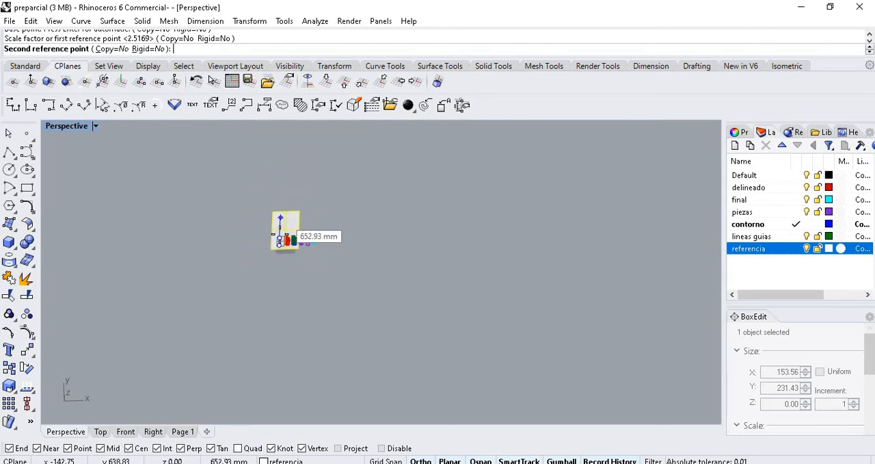
scroll(279, 241, up, 8)
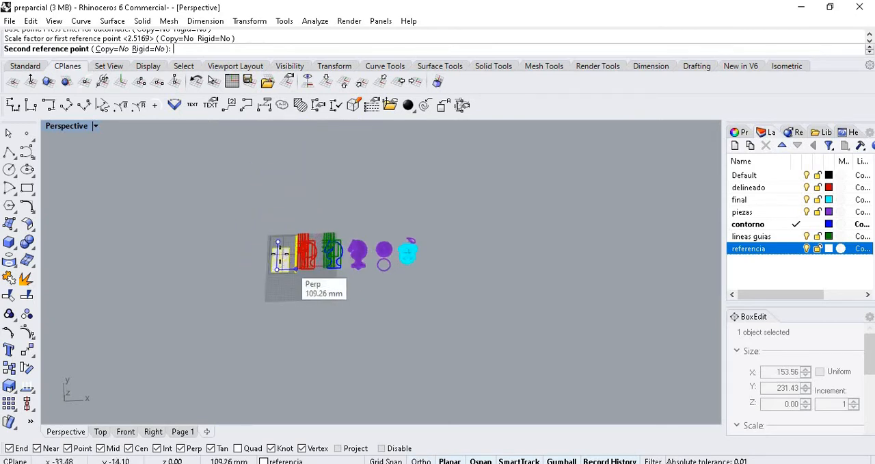
key(shift)
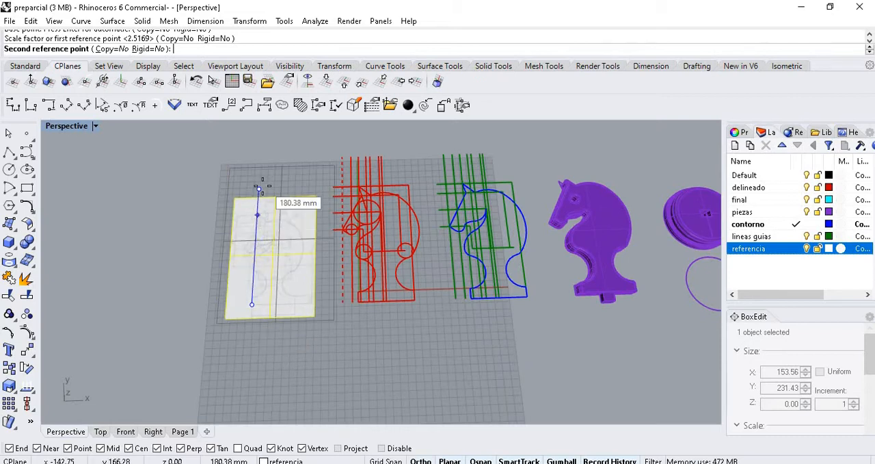
scroll(260, 189, down, 10)
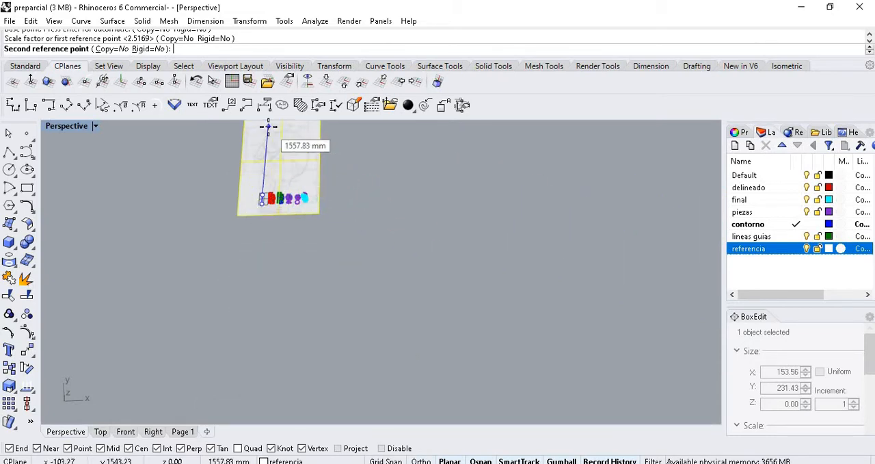
scroll(268, 124, down, 3)
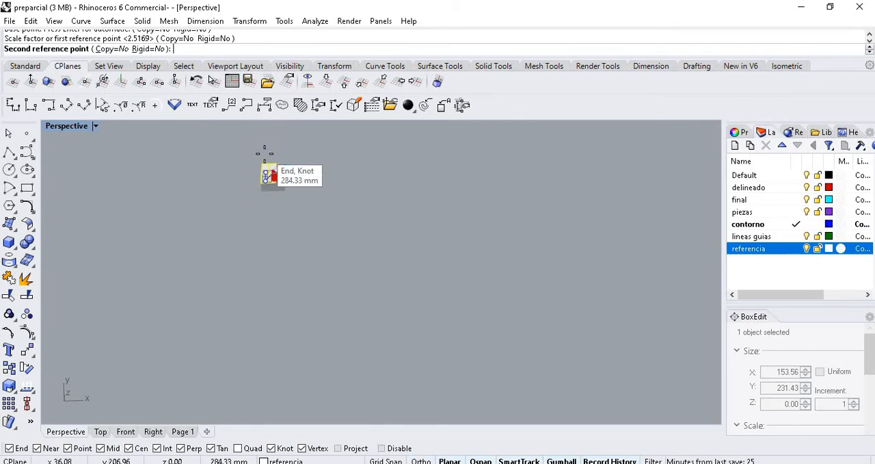
click(276, 189)
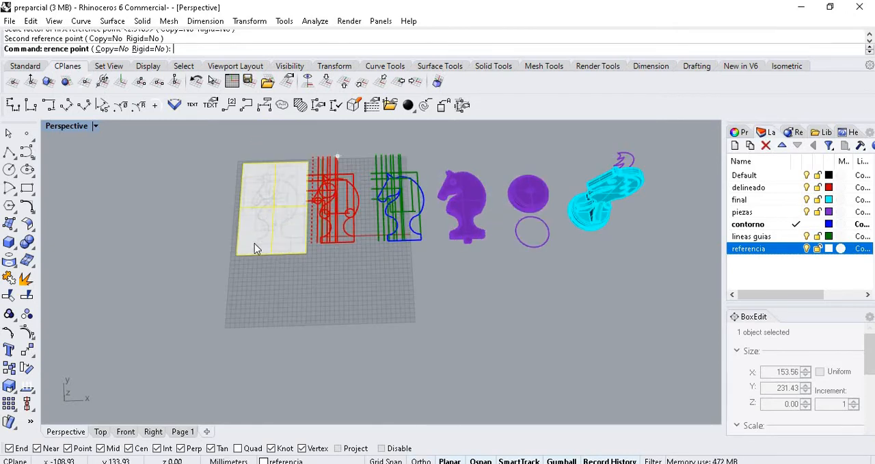
- Select the scaled reference drawing beside the red linework and delete it from the model
scroll(255, 243, up, 5)
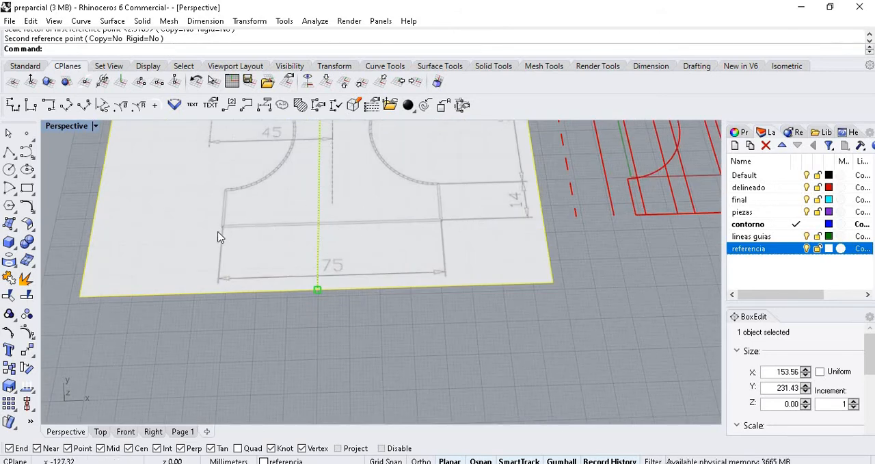
key(Escape)
click(251, 244)
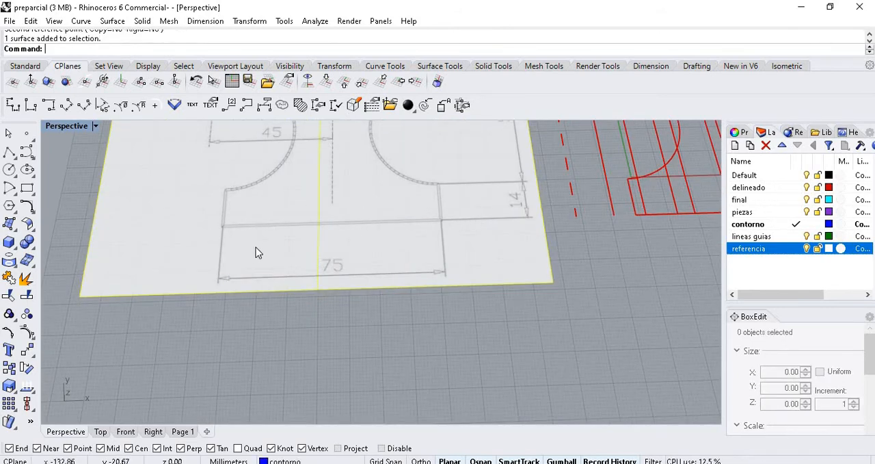
key(Delete)
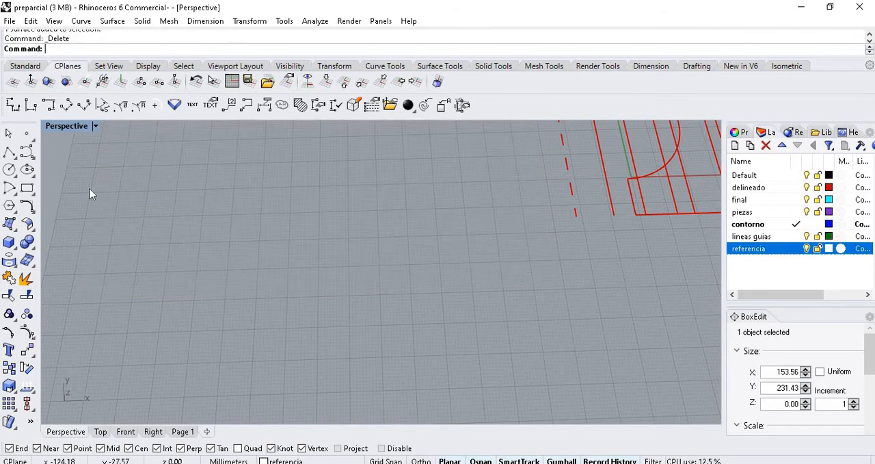
- Insert the image "pieza ejercicio" from the Escritorio folder as a picture about 60 by 91 mm, beside the dashed red line
click(9, 224)
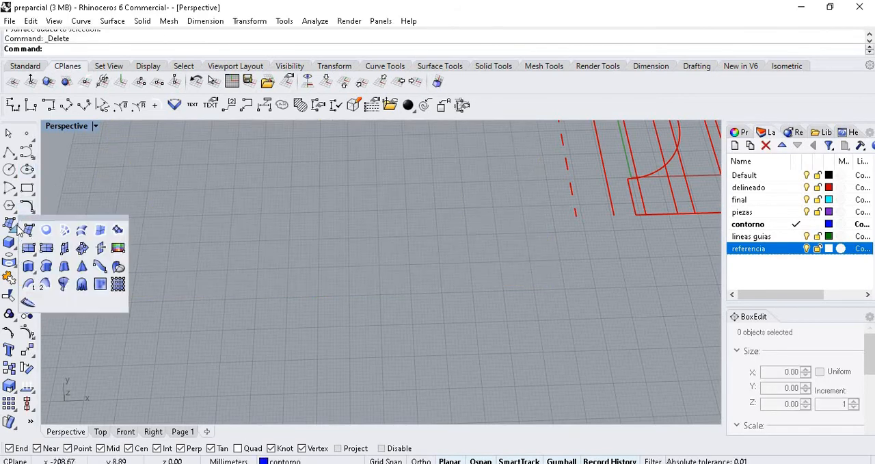
click(121, 249)
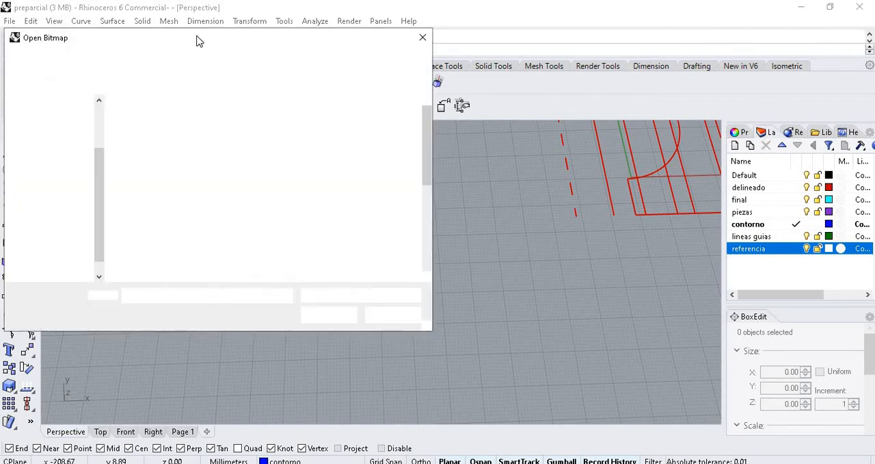
scroll(263, 216, down, 5)
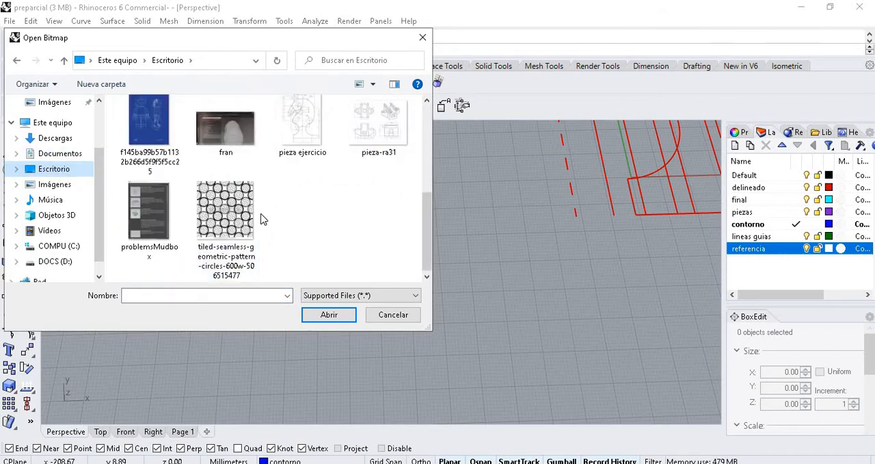
click(313, 145)
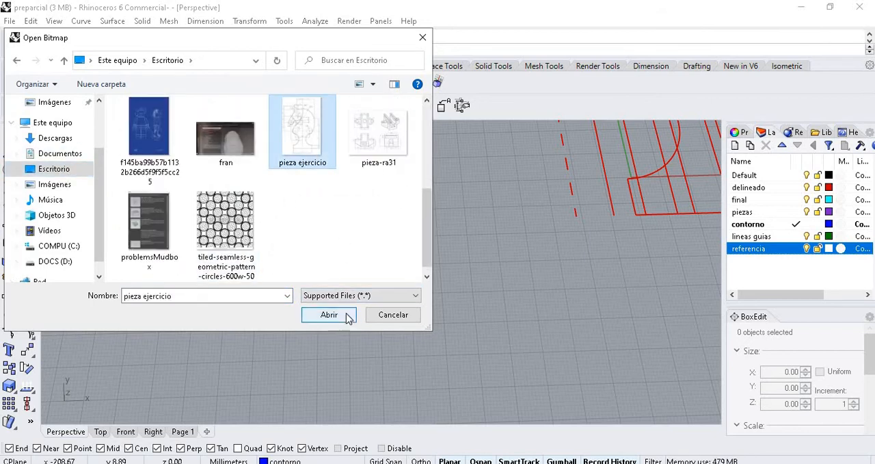
click(347, 315)
scroll(254, 293, down, 6)
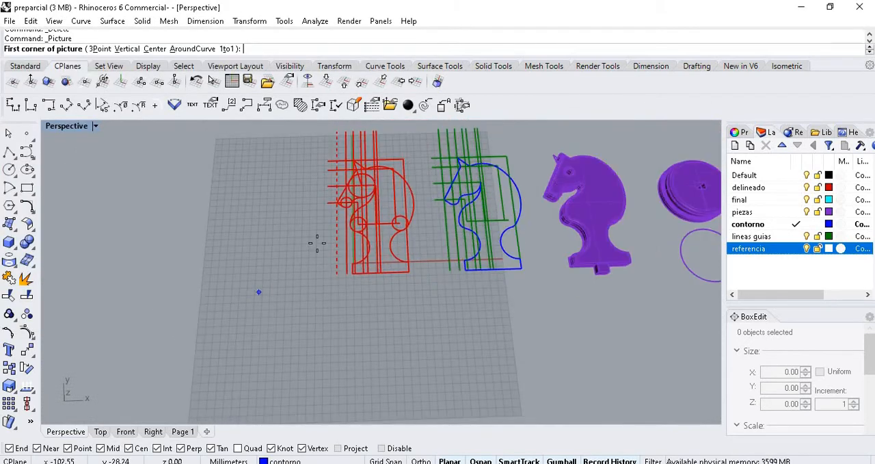
scroll(287, 268, up, 1)
click(267, 285)
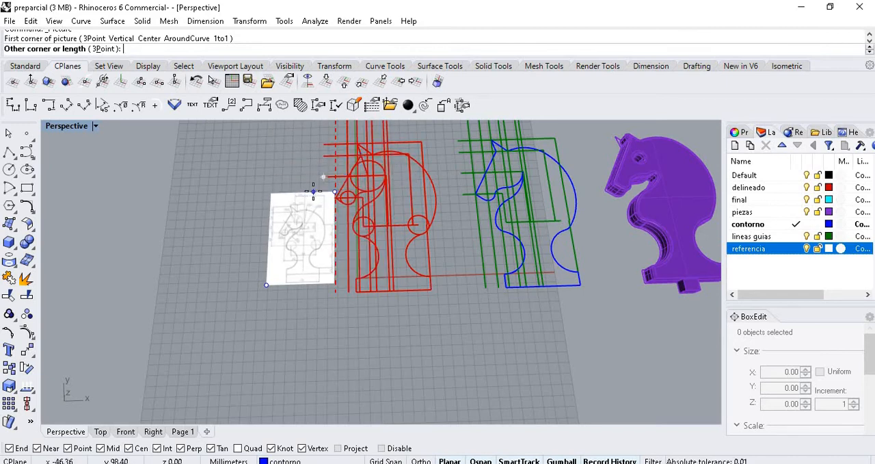
click(327, 200)
- Select the inserted picture and examine its dimensioned knight outline from several angles beside the red linework
scroll(333, 276, up, 10)
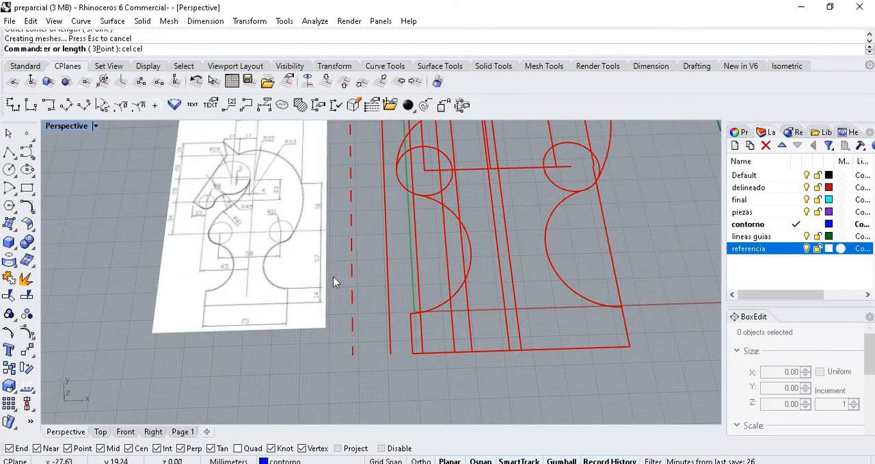
click(254, 207)
scroll(254, 214, down, 8)
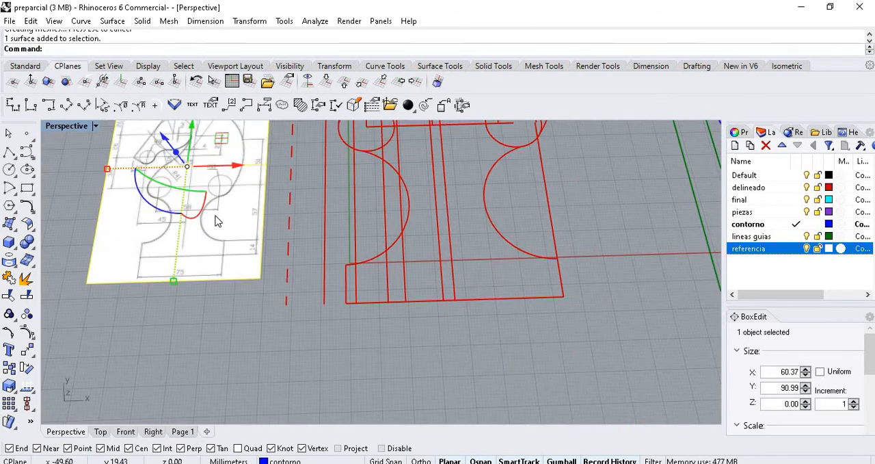
scroll(166, 177, up, 3)
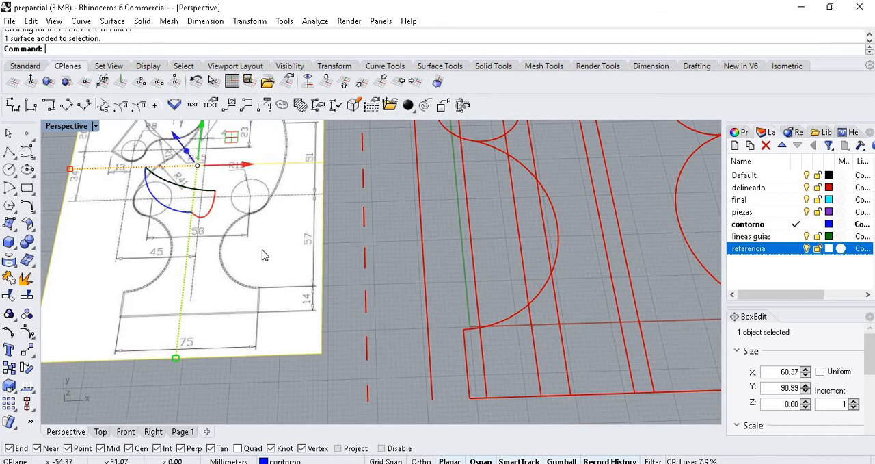
scroll(265, 254, down, 4)
right_drag(245, 227, 239, 156)
scroll(240, 156, up, 5)
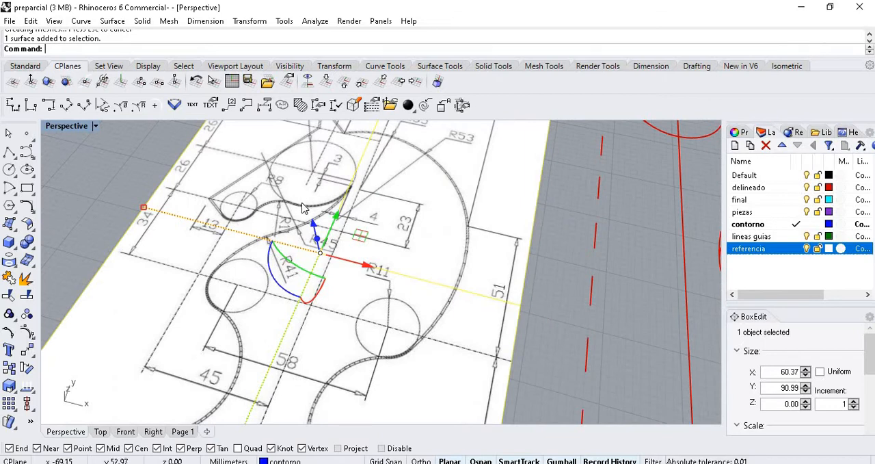
scroll(303, 204, down, 5)
right_drag(282, 203, 271, 208)
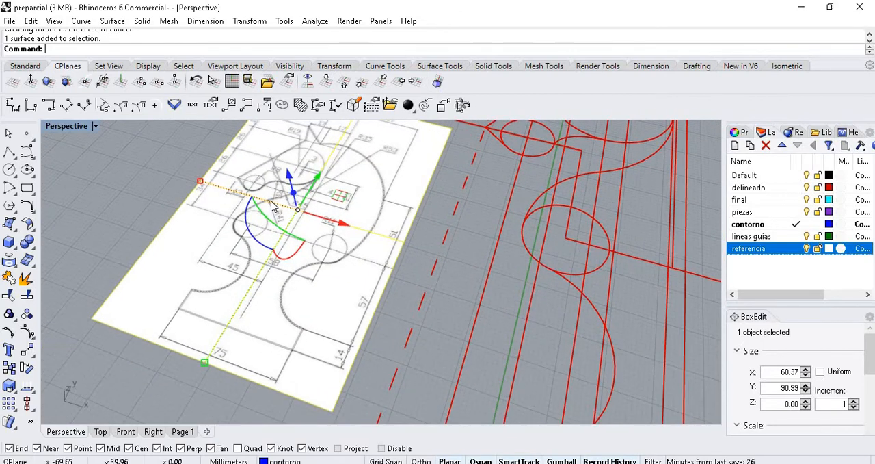
right_drag(325, 241, 363, 229)
scroll(362, 229, down, 3)
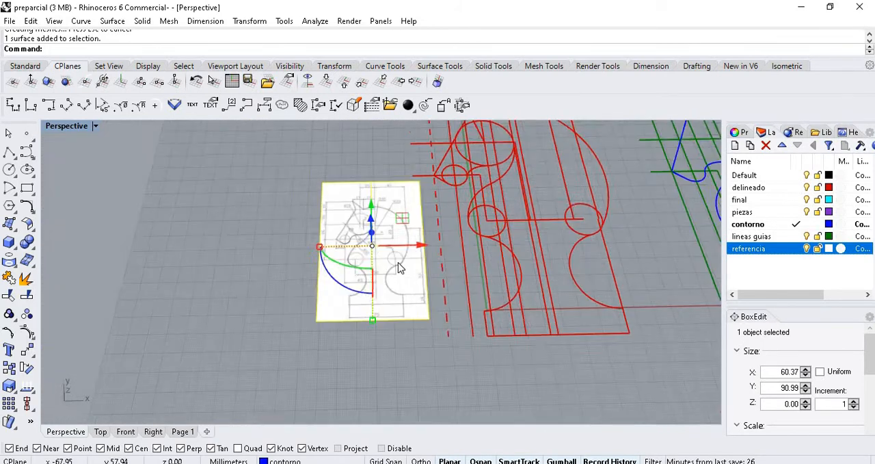
scroll(363, 240, up, 4)
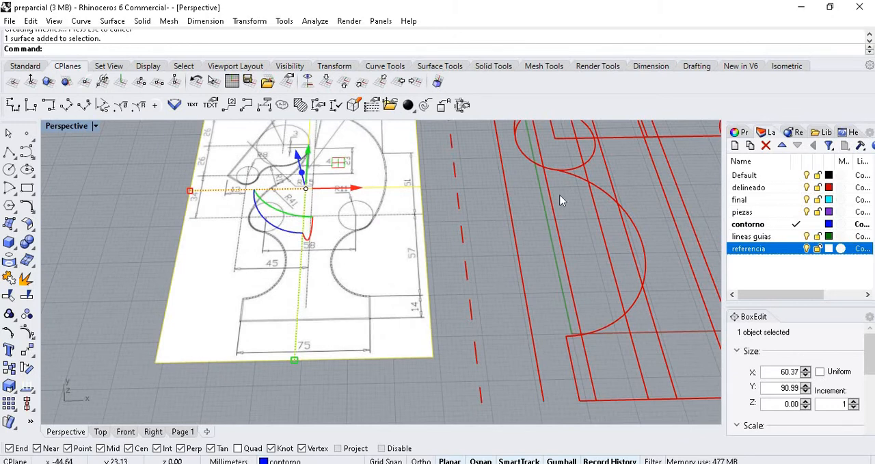
- Open the material properties of the selected picture and compare the picture with the blue contour and purple knight solid
click(741, 133)
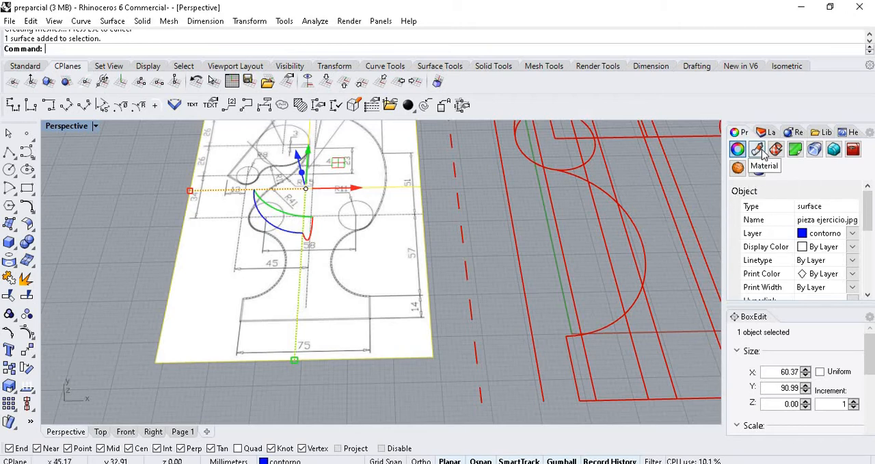
click(760, 151)
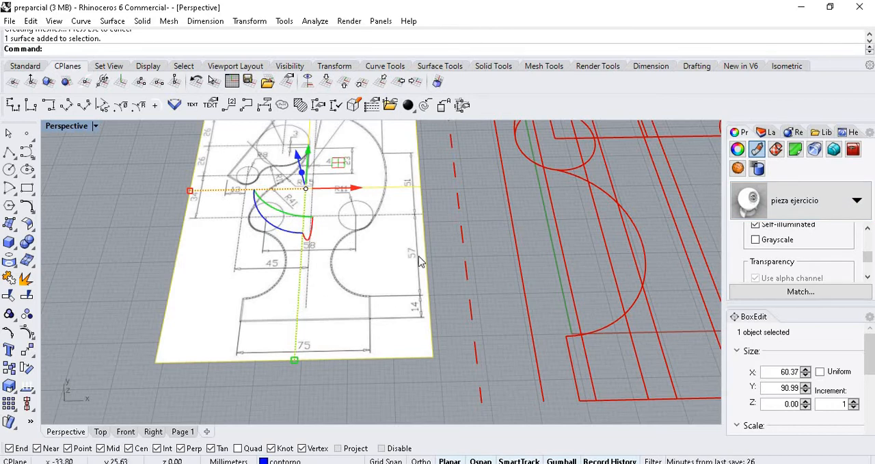
scroll(576, 185, down, 5)
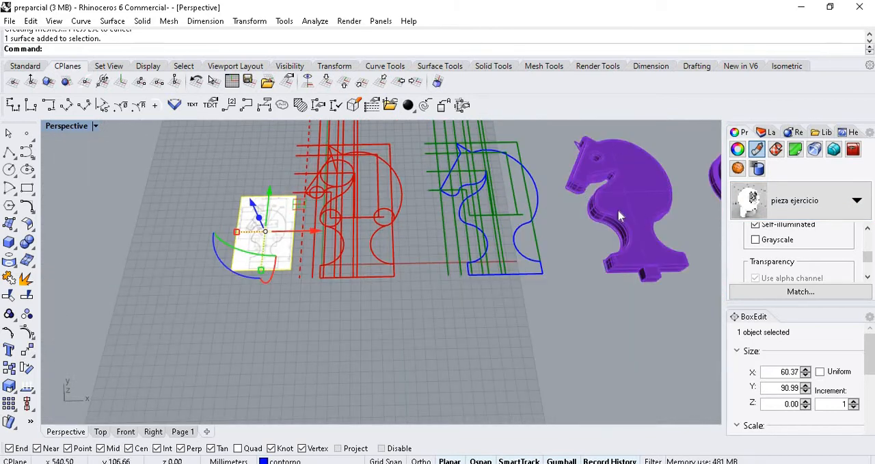
scroll(619, 216, down, 1)
scroll(574, 222, up, 6)
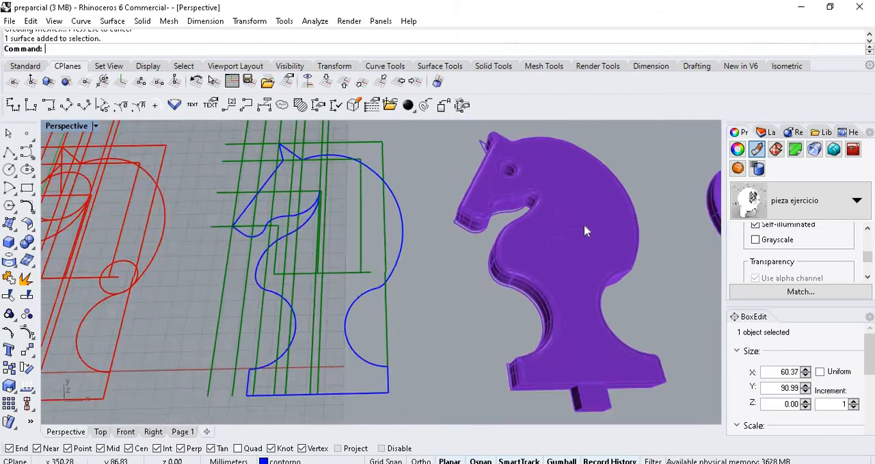
scroll(584, 230, down, 5)
scroll(308, 242, up, 8)
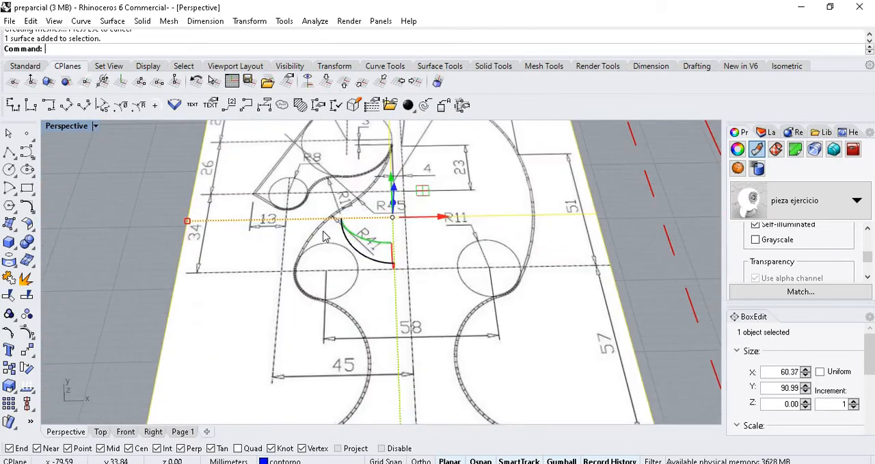
scroll(444, 221, down, 5)
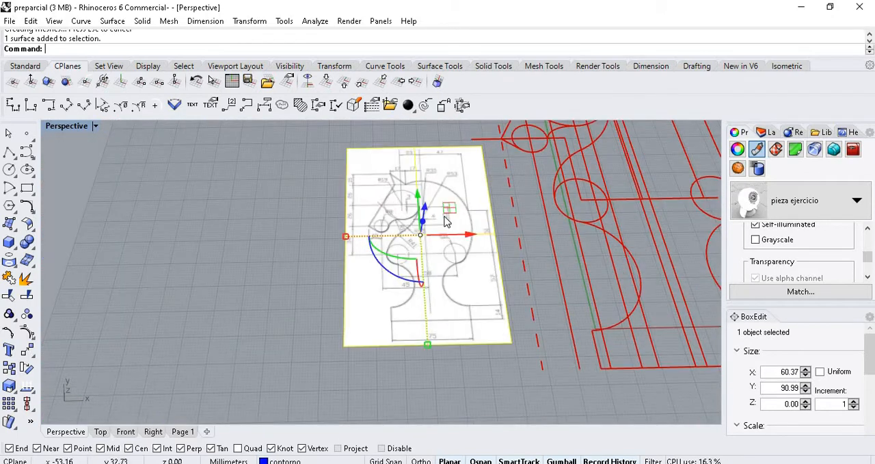
scroll(462, 257, up, 3)
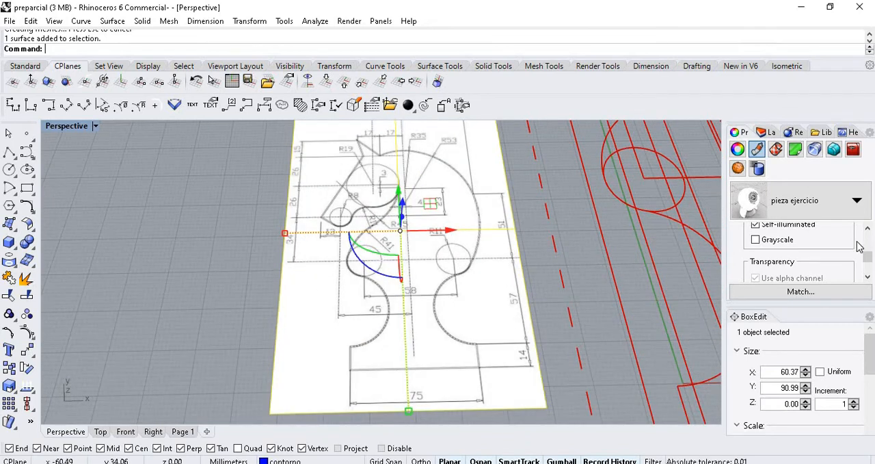
- Set the transparency of the reference picture's "pieza ejercicio" material to 59%
drag(869, 259, 869, 269)
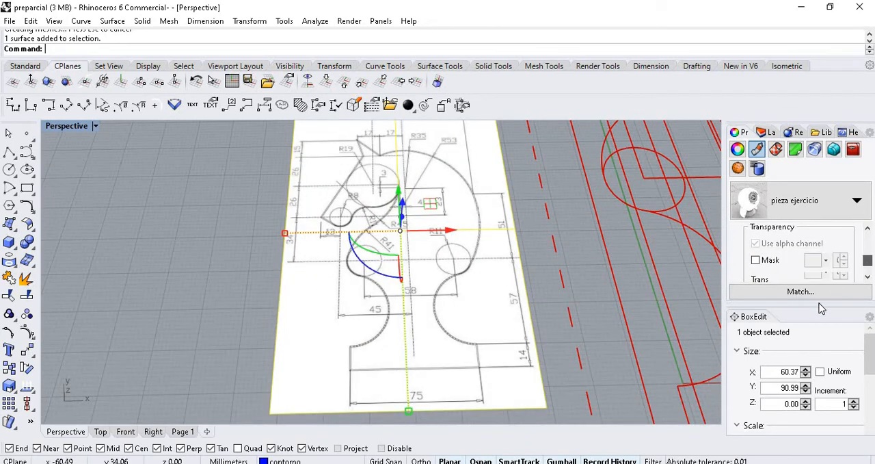
drag(792, 303, 795, 379)
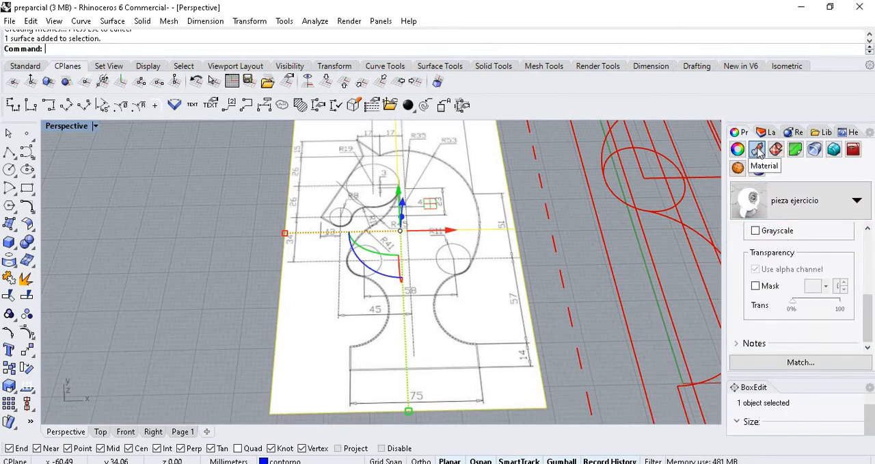
click(737, 150)
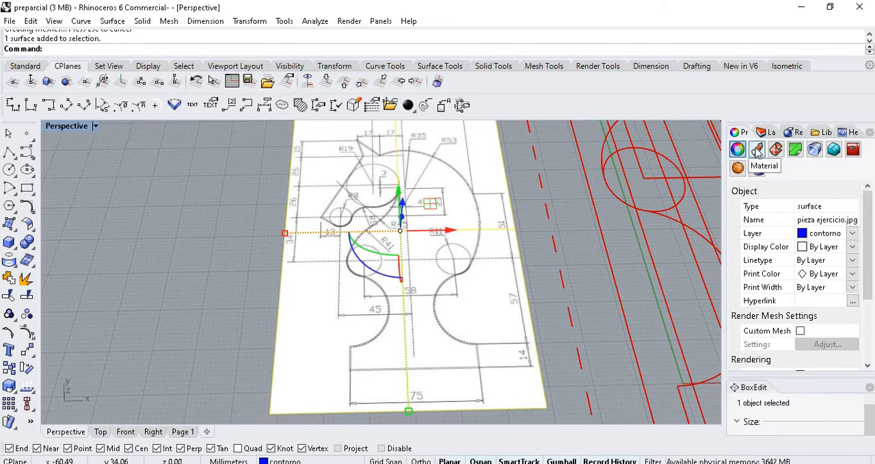
click(757, 152)
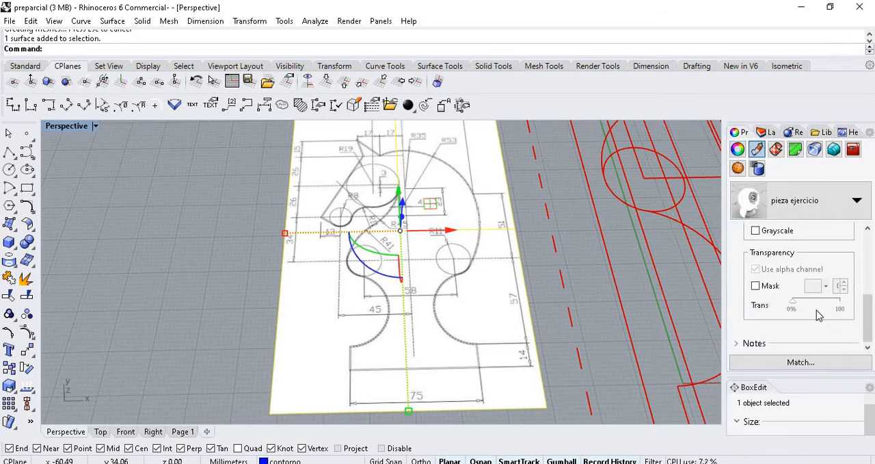
mouse_move(797, 310)
mouse_down()
mouse_move(824, 309)
mouse_move(822, 303)
mouse_up()
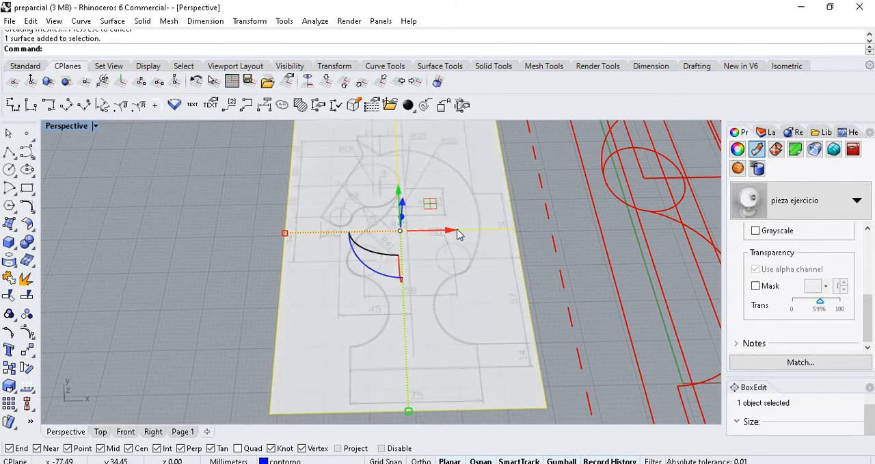
- Move the selected reference picture to the "referencia" layer
click(766, 133)
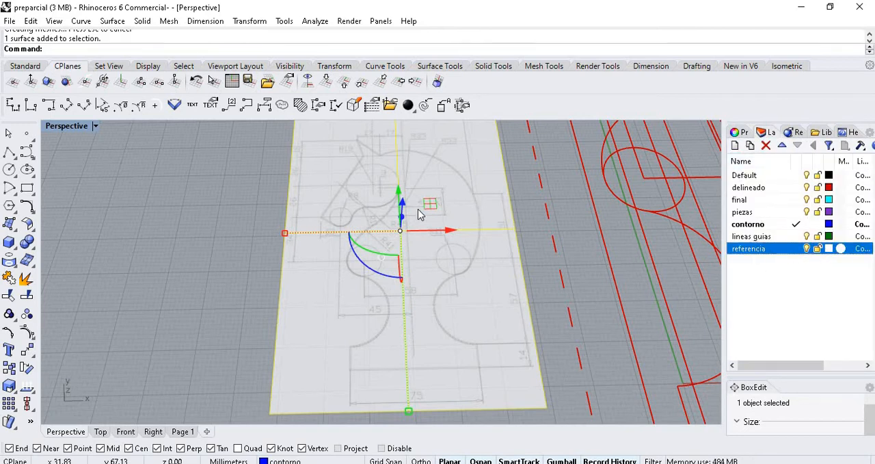
click(752, 200)
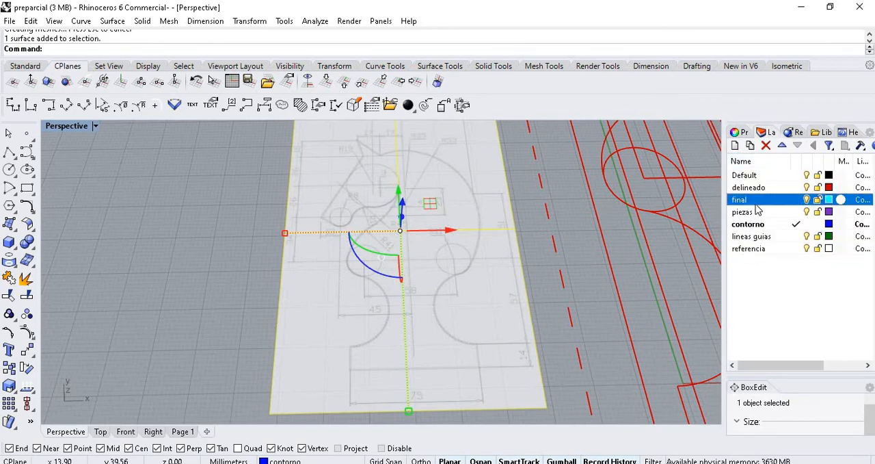
click(750, 249)
right_click(758, 250)
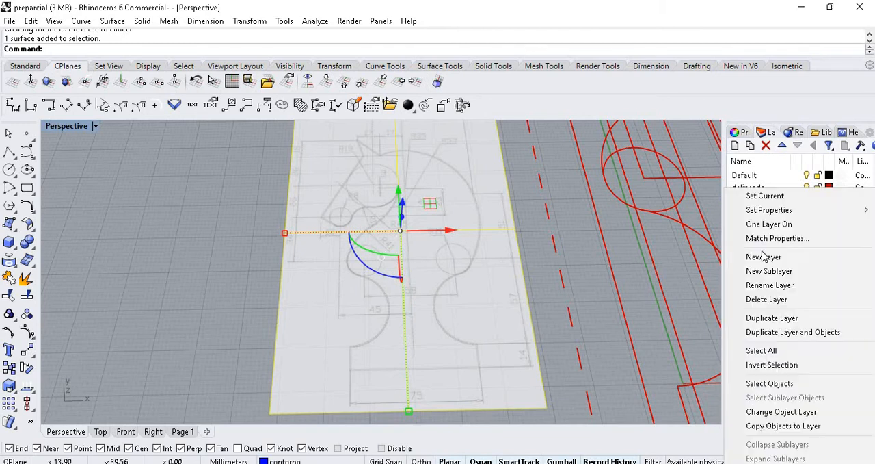
click(783, 412)
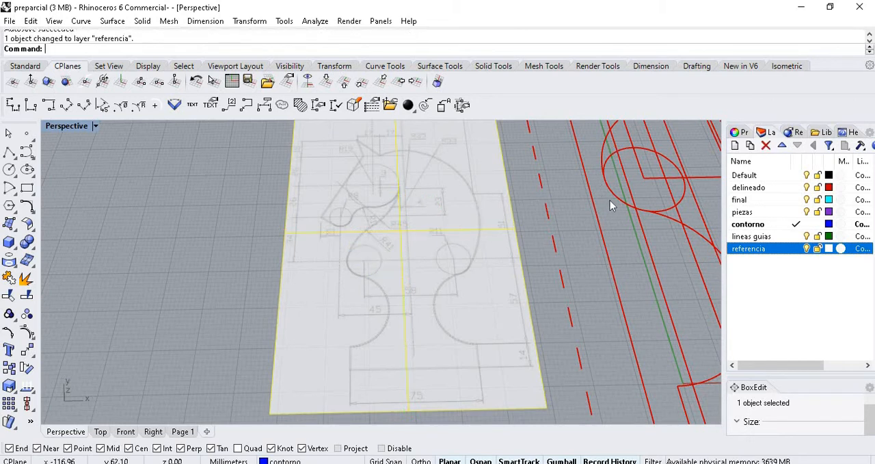
click(662, 252)
scroll(581, 201, down, 4)
click(524, 172)
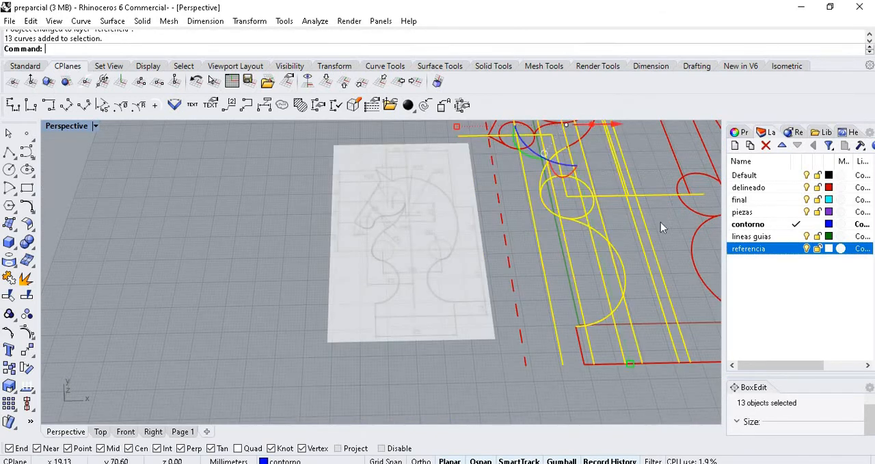
click(755, 201)
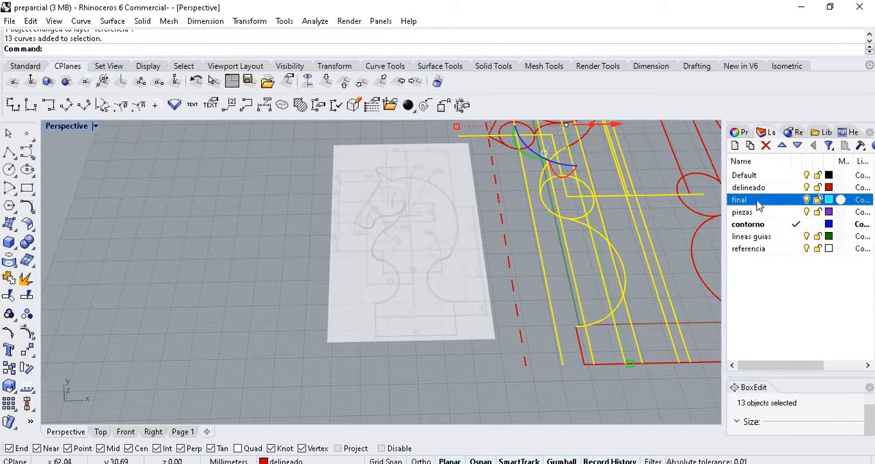
right_click(758, 205)
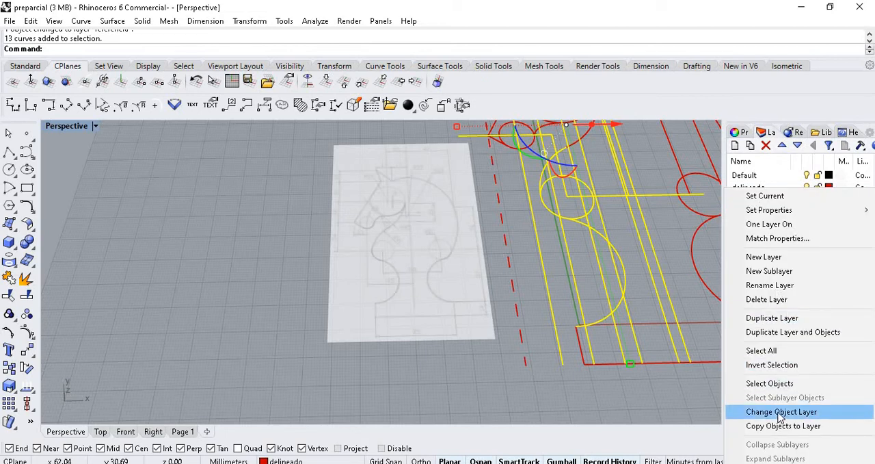
click(467, 369)
- Select the reference picture and try to relocate its gumball
scroll(380, 300, up, 5)
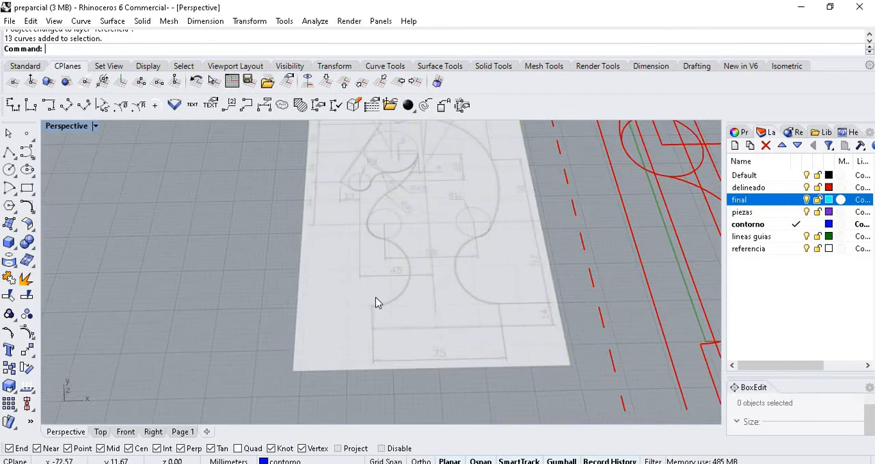
click(423, 353)
scroll(424, 352, up, 15)
scroll(352, 320, down, 20)
scroll(232, 287, down, 3)
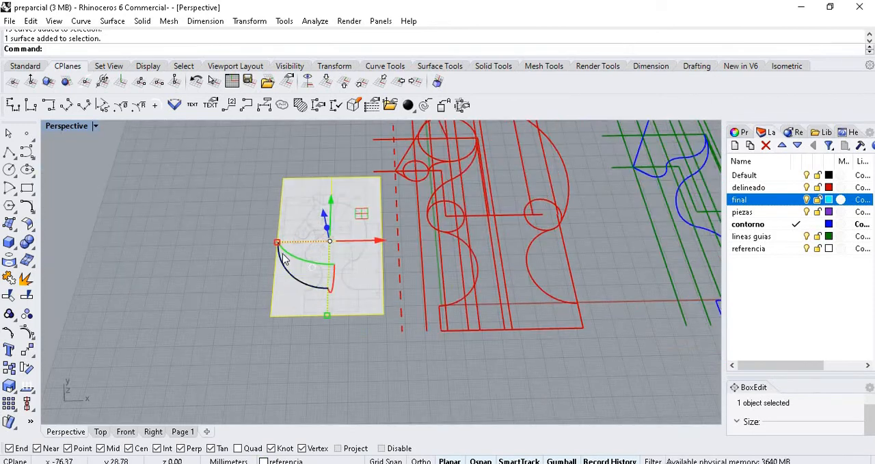
scroll(314, 273, up, 3)
click(332, 263)
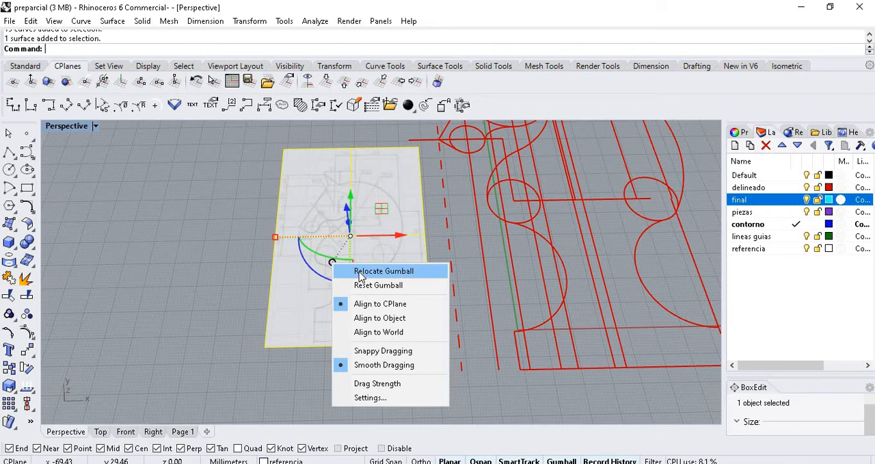
click(360, 272)
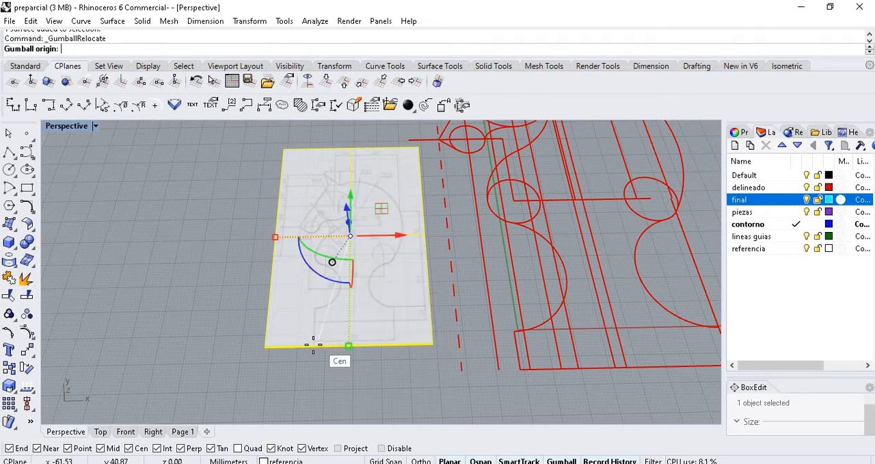
scroll(313, 336, up, 6)
scroll(312, 328, down, 5)
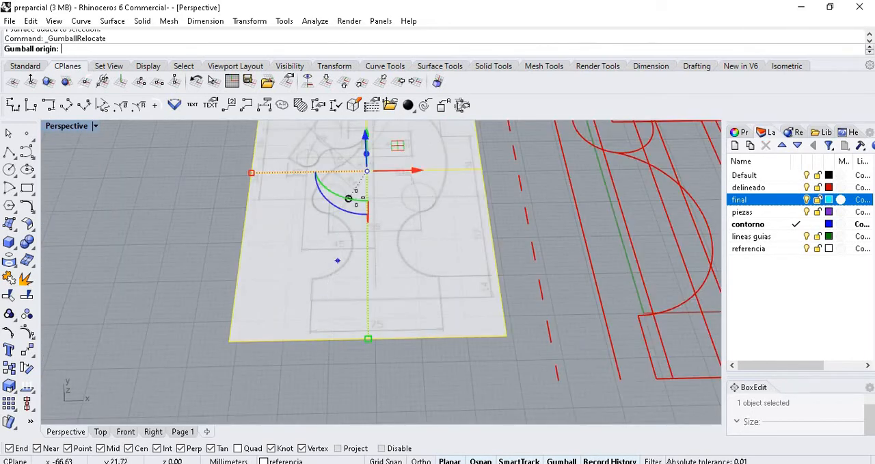
right_drag(313, 240, 277, 175)
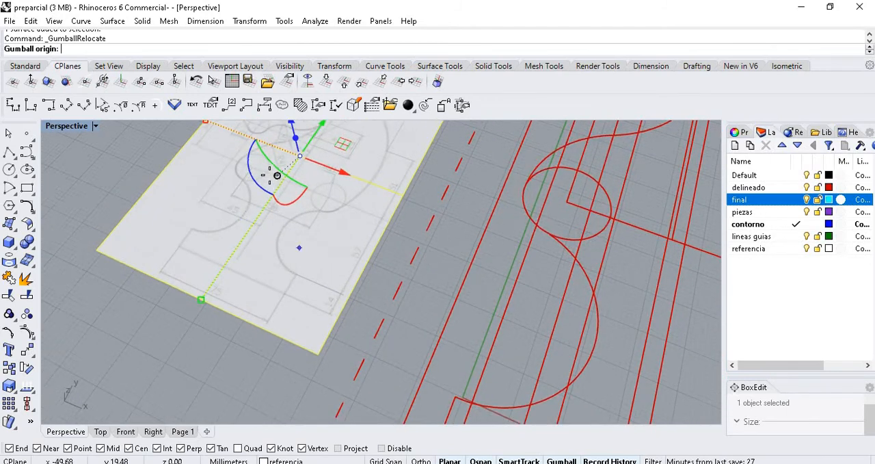
click(271, 175)
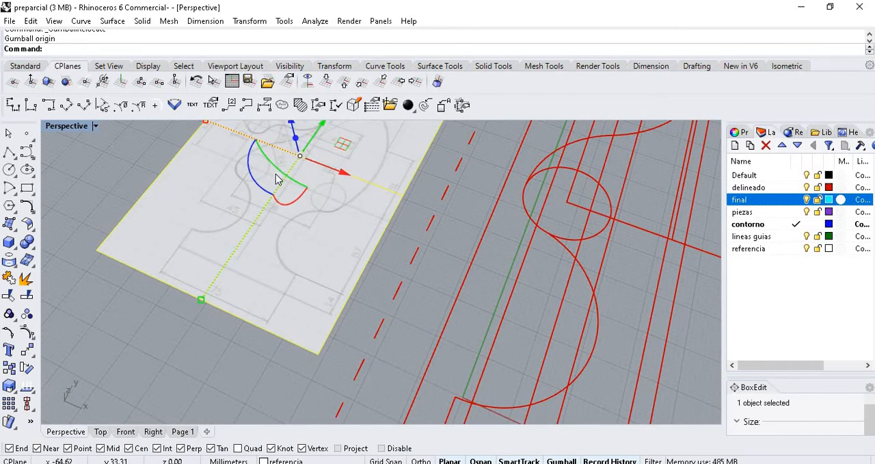
- Relocate the picture's gumball to the left end of the 75 dimension line, keeping the default X-axis direction
click(277, 177)
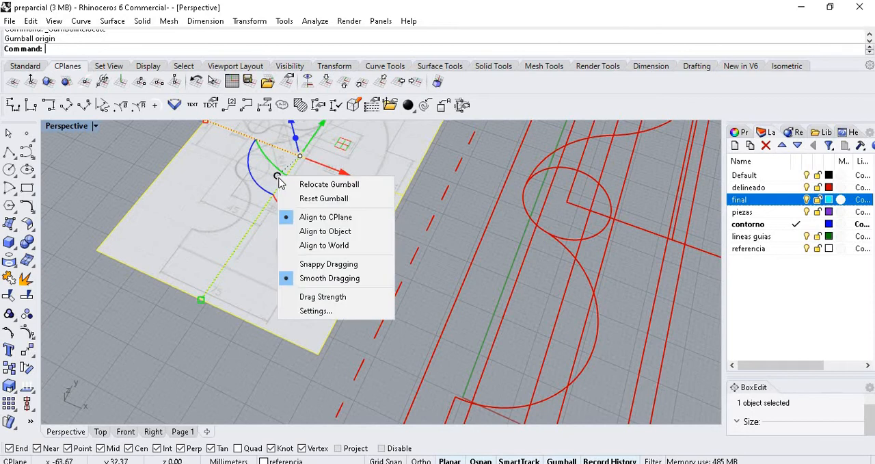
click(321, 185)
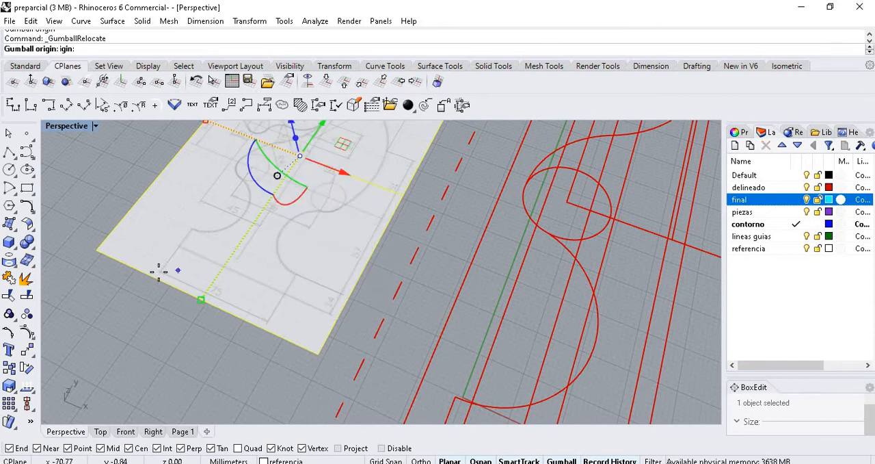
scroll(164, 271, up, 5)
click(179, 268)
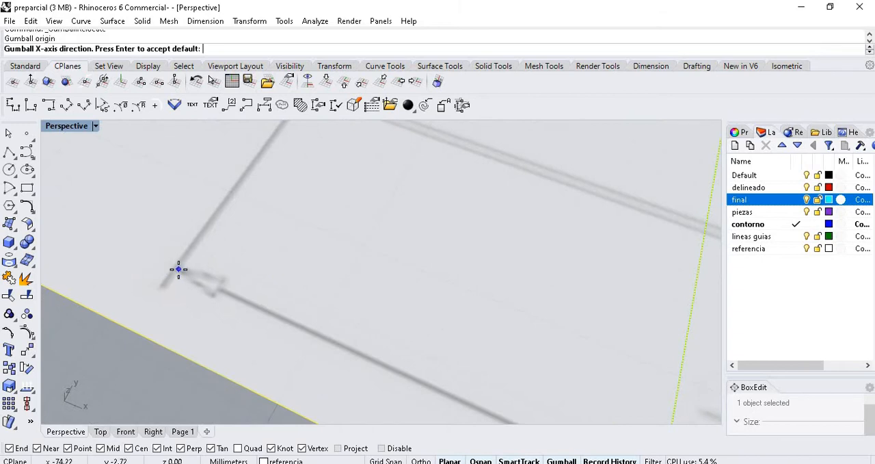
key(Return)
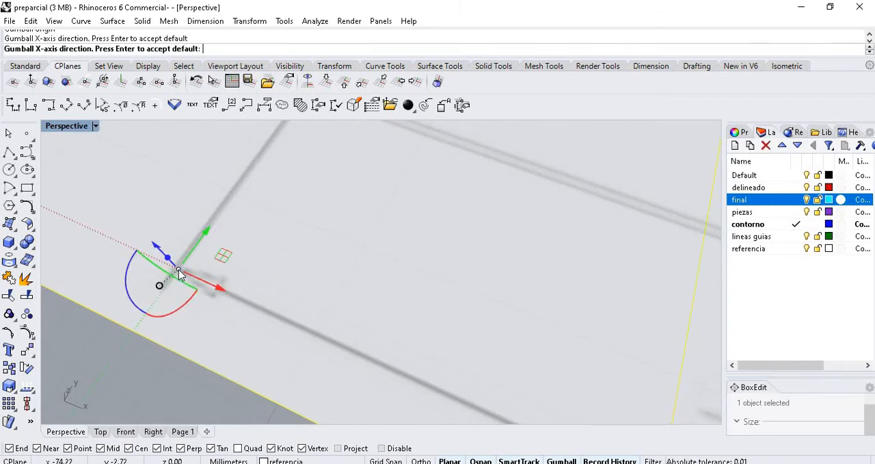
- Move the reference picture within the construction plane until its right edge meets the dashed red line, and deselect it
scroll(212, 240, down, 4)
right_drag(320, 261, 360, 263)
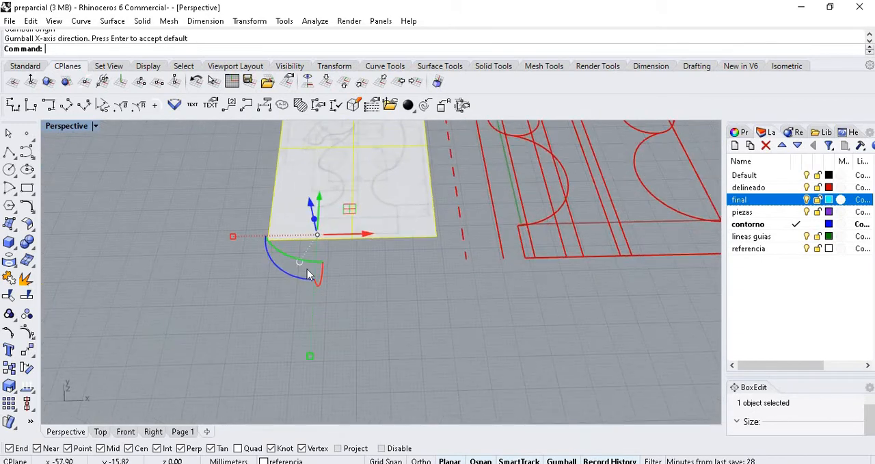
scroll(331, 234, up, 10)
scroll(231, 258, down, 10)
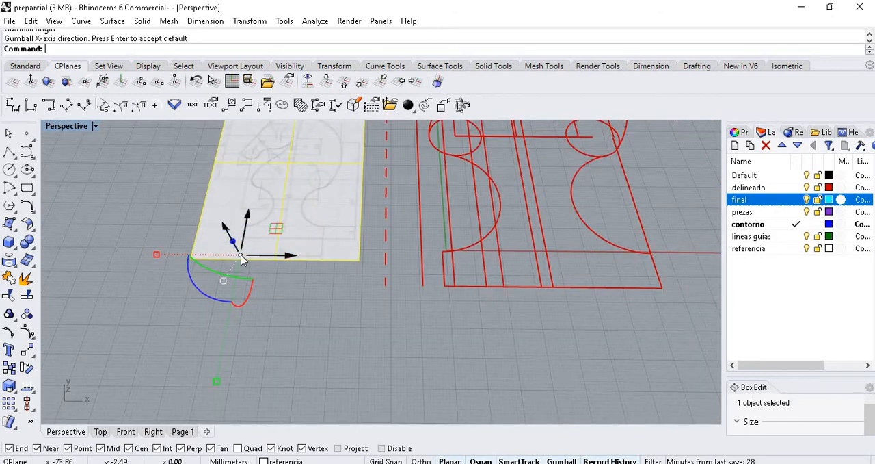
drag(275, 229, 255, 327)
click(264, 340)
- Draw a horizontal 75 mm polyline on the "contorno" layer from the left corner of the traced knight's base line
scroll(252, 294, up, 3)
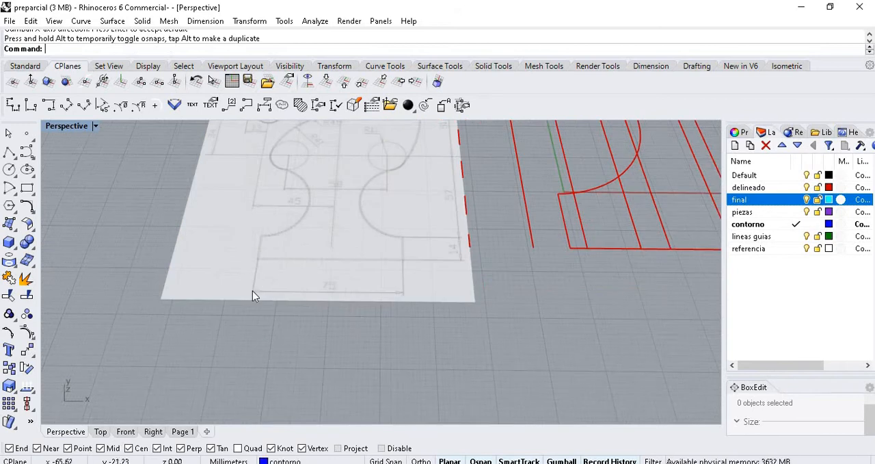
scroll(259, 257, up, 3)
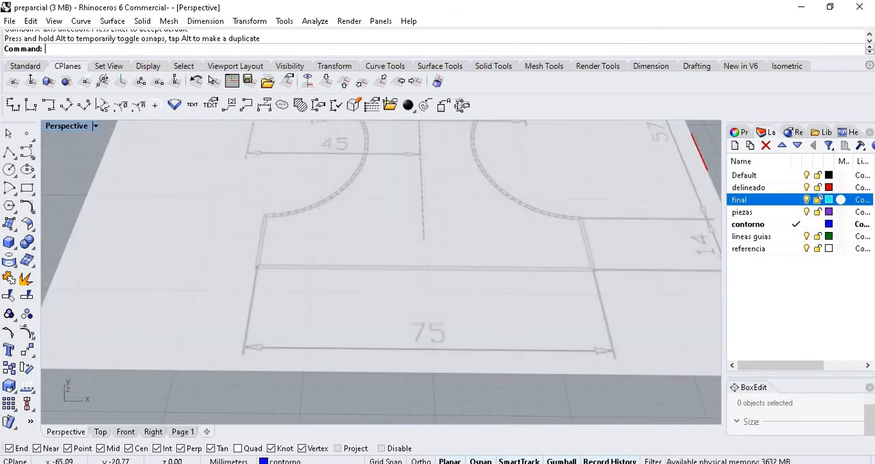
click(9, 151)
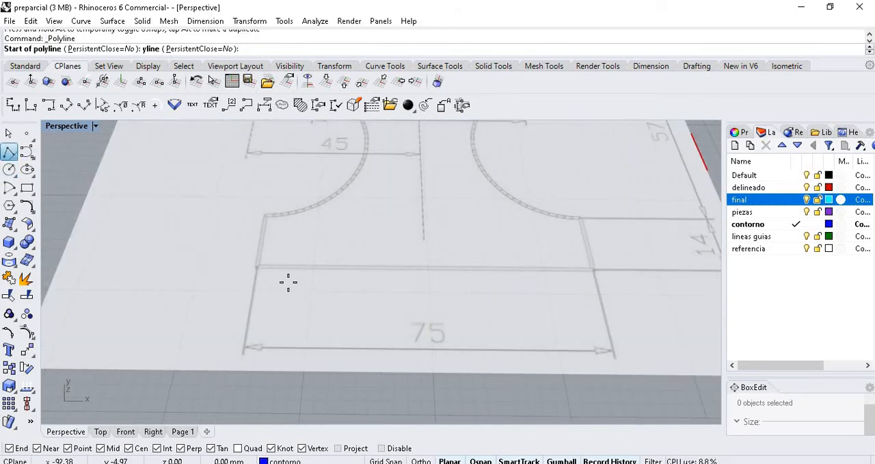
click(257, 266)
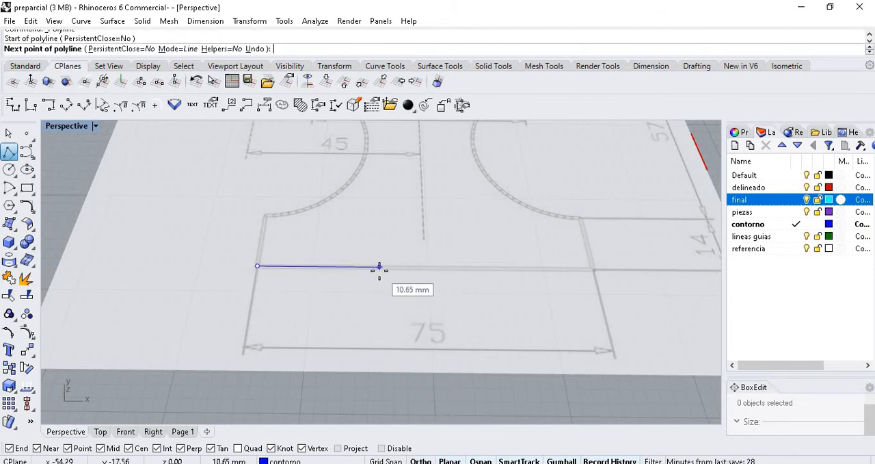
text(75)
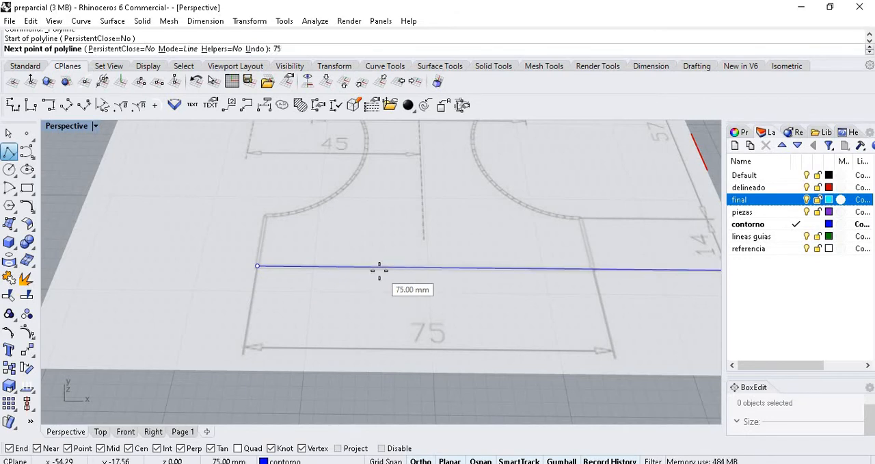
key(Return)
click(379, 270)
key(Return)
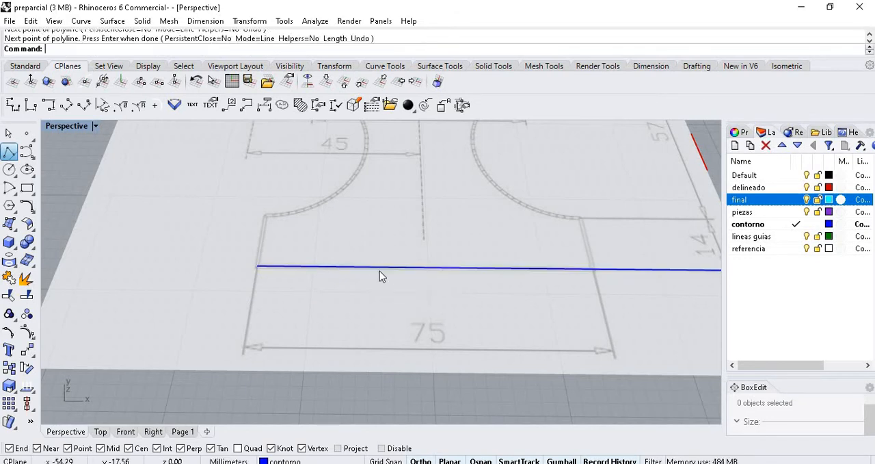
- Select the reference picture and move it to the right over the blue line, overlapping the dashed red line
scroll(377, 286, down, 4)
scroll(377, 284, down, 5)
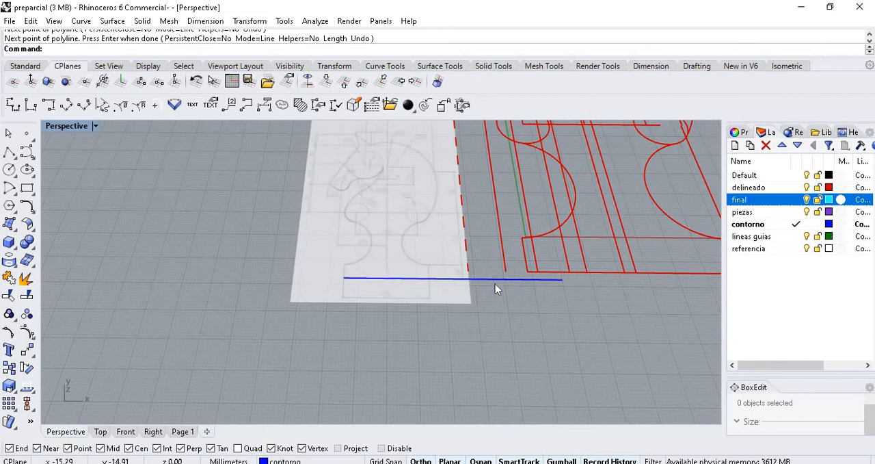
scroll(492, 288, up, 5)
click(364, 241)
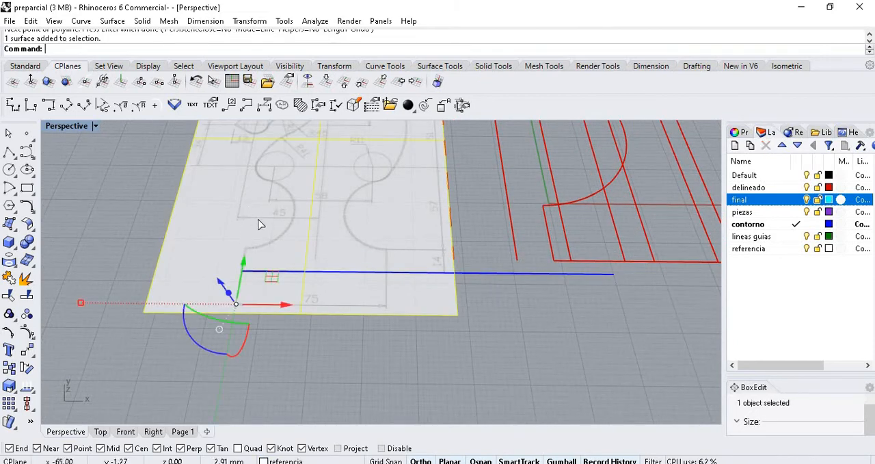
drag(260, 221, 268, 201)
drag(316, 231, 425, 311)
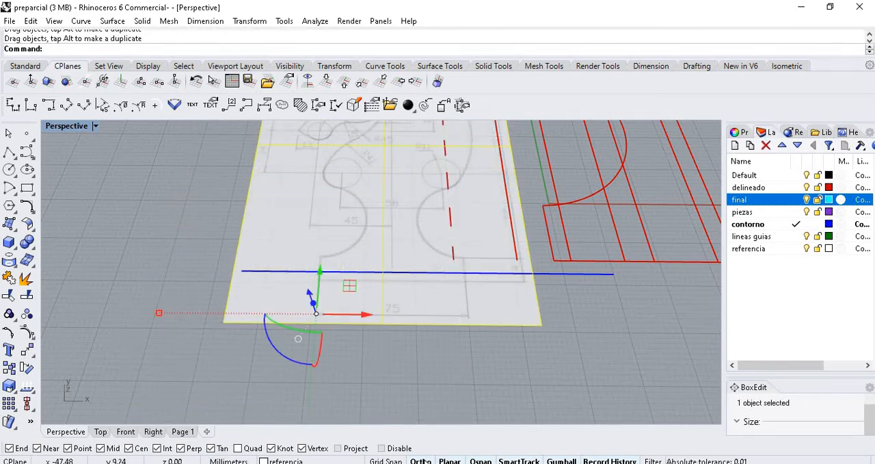
scroll(288, 271, down, 6)
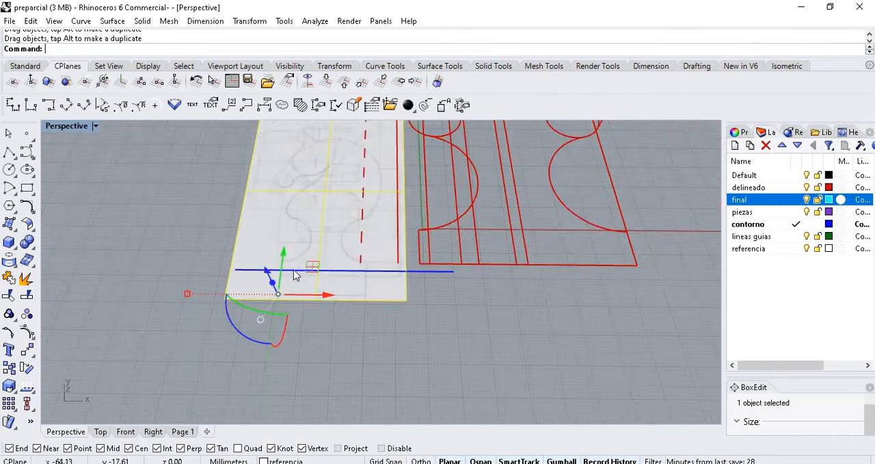
- Examine the square peg under the purple knight's base and the matching square hole in the round base
scroll(680, 261, up, 6)
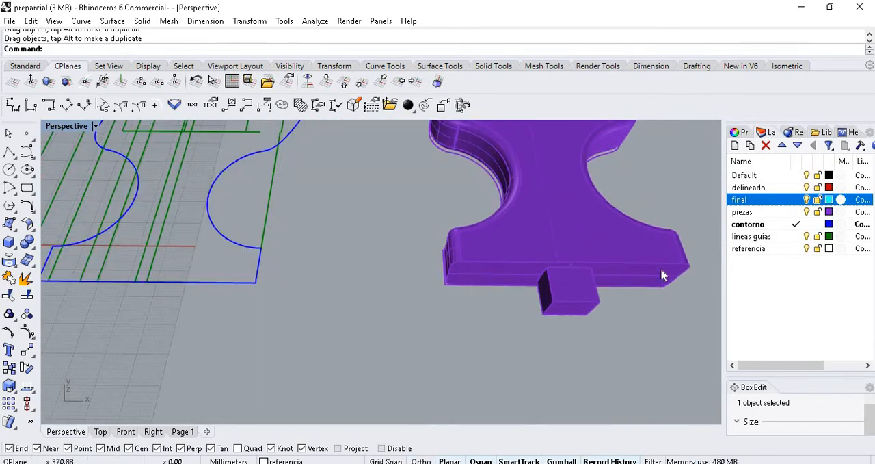
click(495, 295)
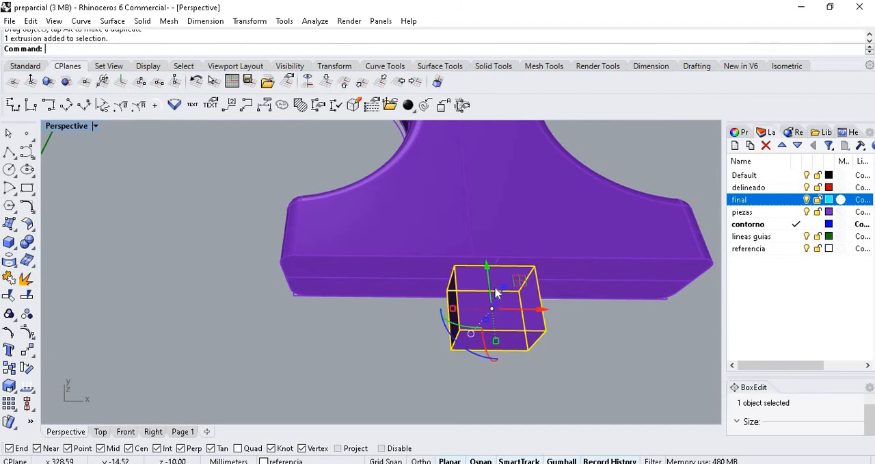
right_drag(466, 255, 466, 259)
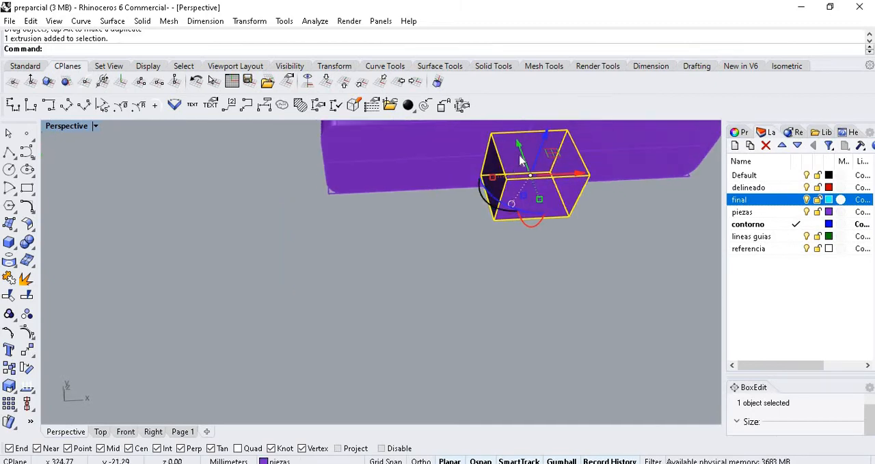
scroll(453, 186, down, 5)
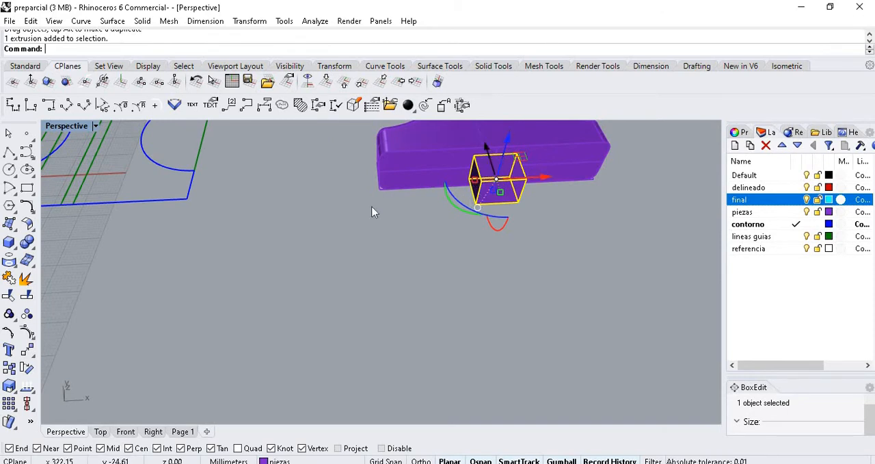
scroll(323, 279, down, 10)
scroll(484, 198, up, 5)
scroll(234, 238, down, 3)
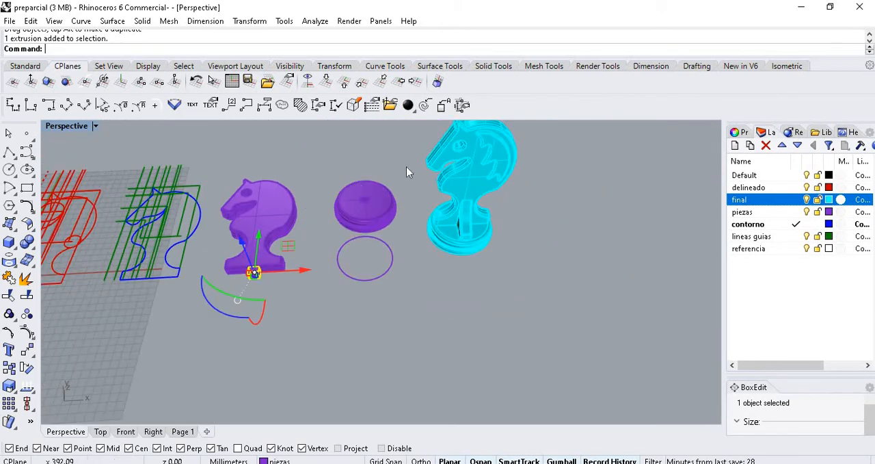
scroll(316, 194, up, 6)
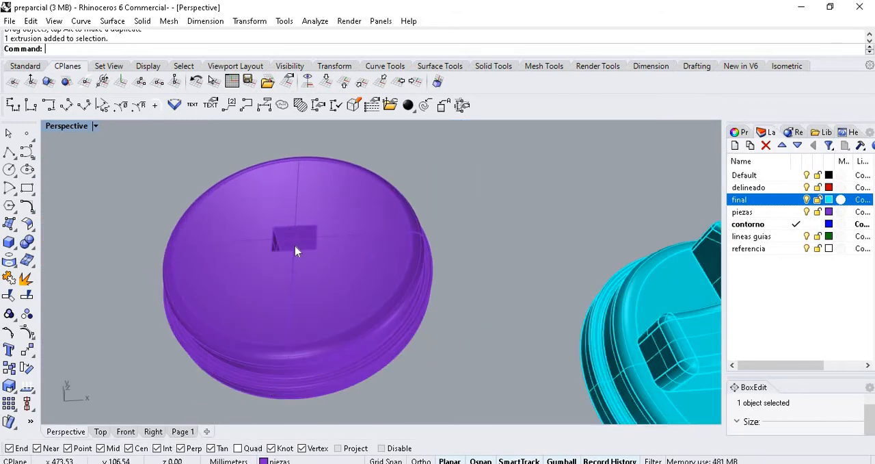
scroll(429, 202, down, 4)
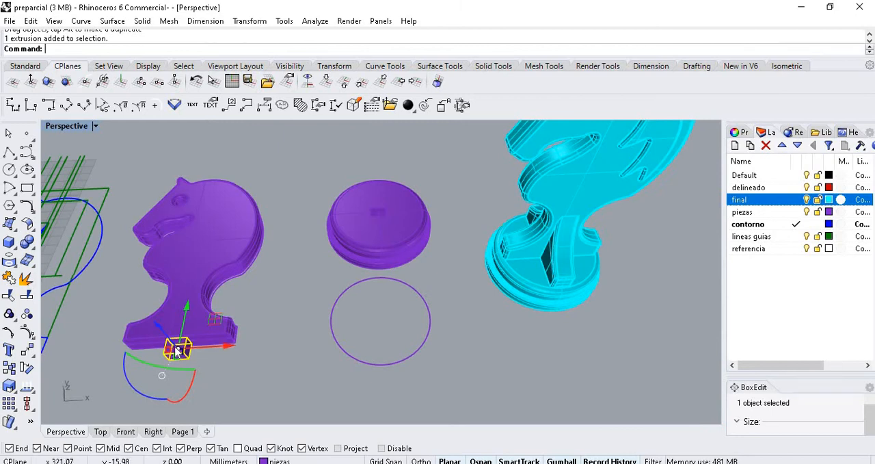
- Try to move the square peg from under the knight to the hole in the round base
drag(176, 351, 378, 211)
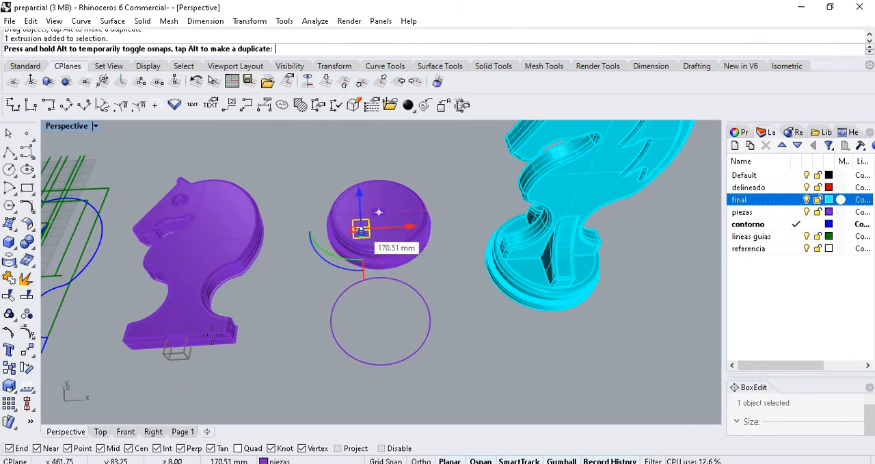
drag(212, 335, 232, 331)
key(Escape)
scroll(472, 234, down, 12)
scroll(356, 258, up, 4)
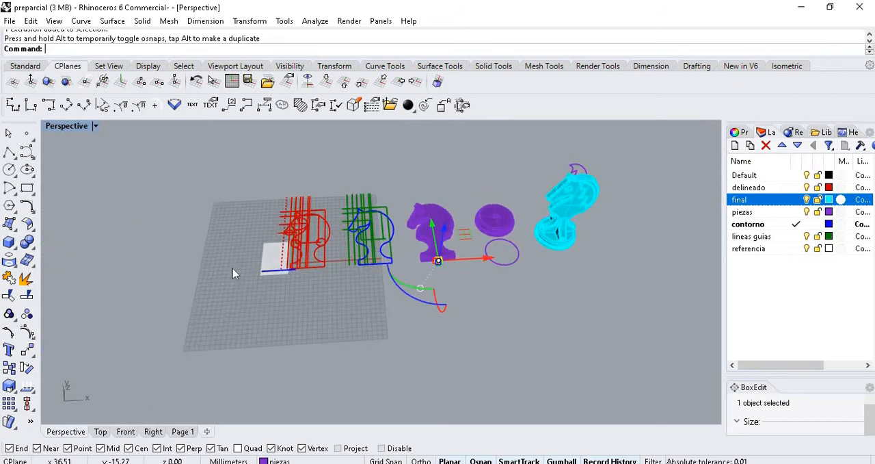
scroll(233, 273, up, 5)
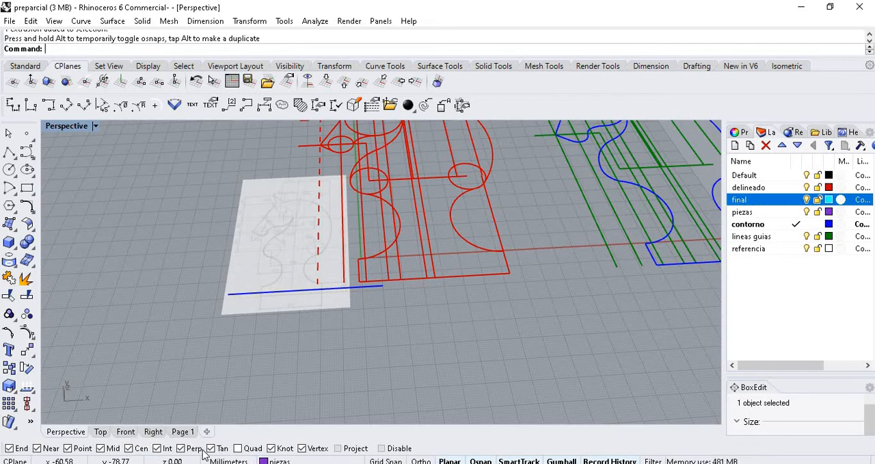
scroll(371, 258, down, 5)
scroll(363, 260, up, 8)
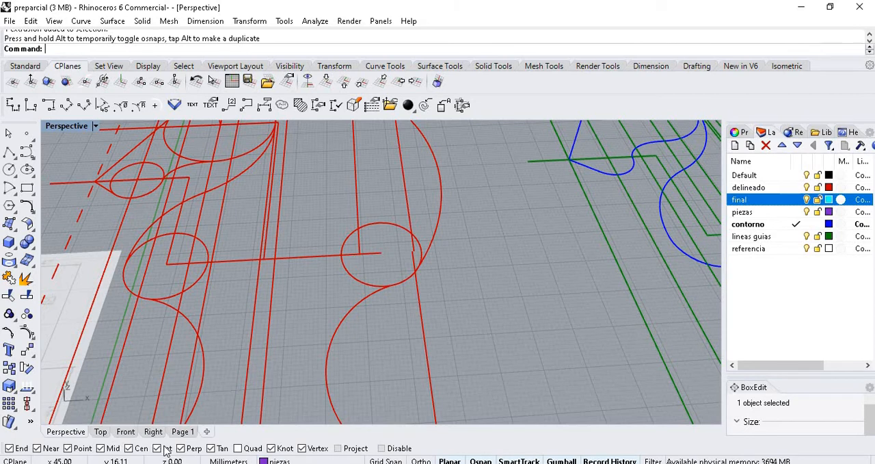
scroll(507, 267, down, 6)
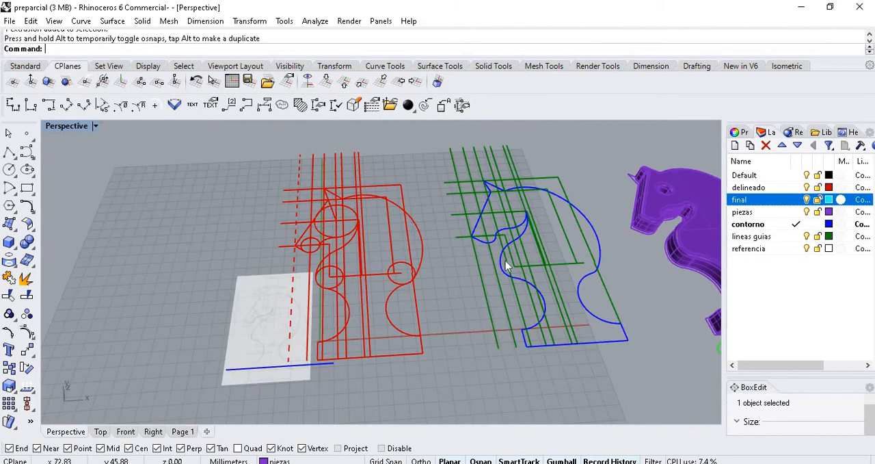
- Select the reference picture and relocate its gumball to the left corner of the knight's base line, keeping the default X-axis direction
scroll(315, 335, up, 3)
scroll(321, 320, up, 4)
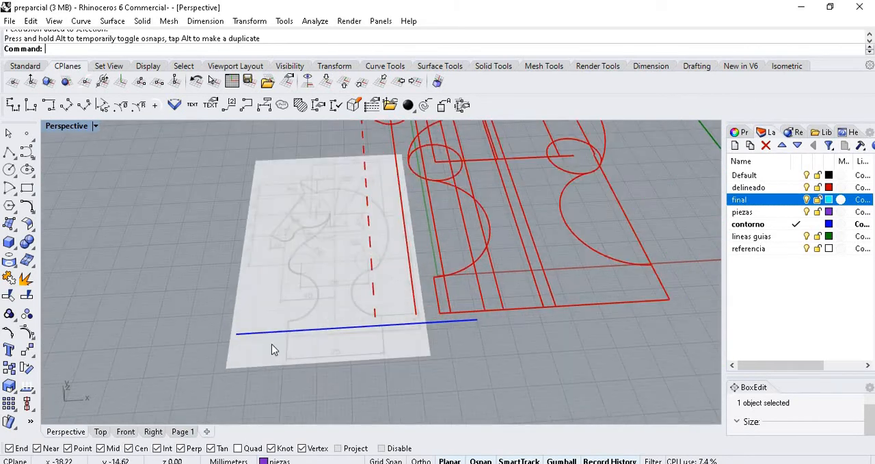
click(319, 323)
scroll(319, 321, up, 3)
scroll(322, 326, down, 3)
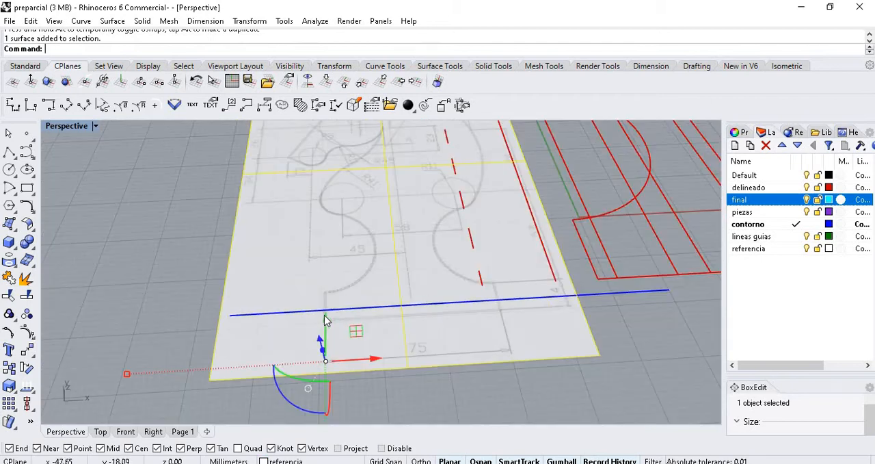
scroll(332, 328, up, 3)
scroll(340, 333, down, 3)
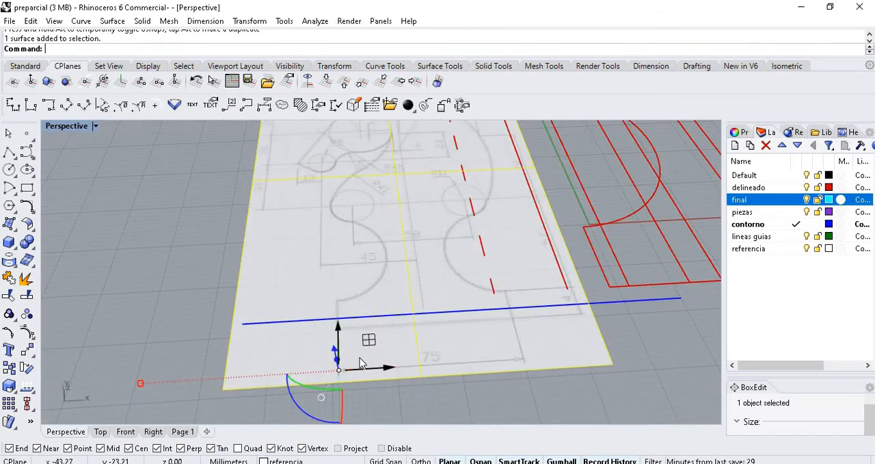
scroll(214, 341, up, 5)
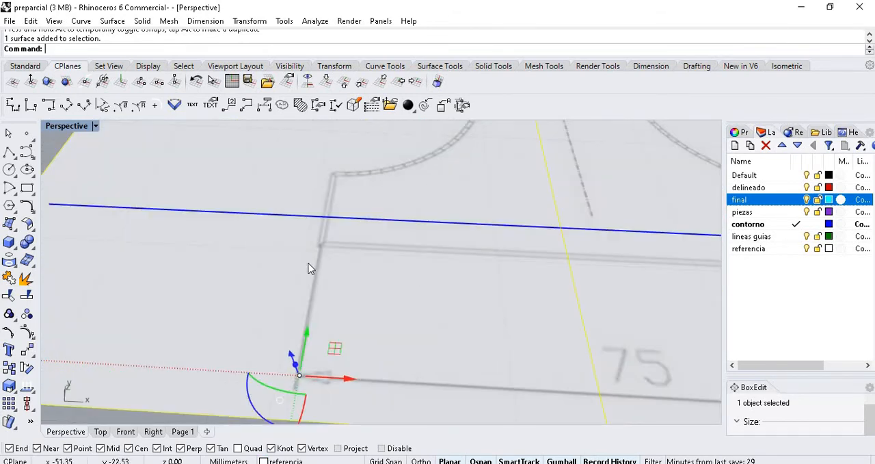
scroll(325, 246, down, 4)
click(297, 303)
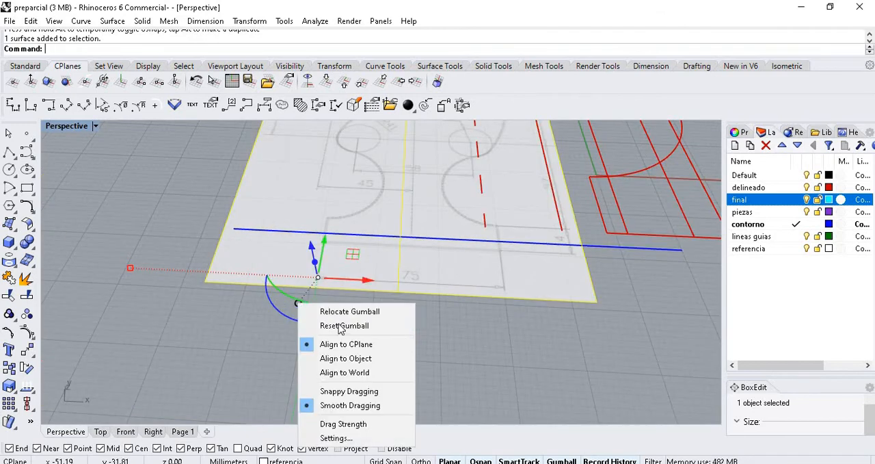
click(349, 312)
scroll(328, 242, up, 5)
scroll(311, 261, down, 2)
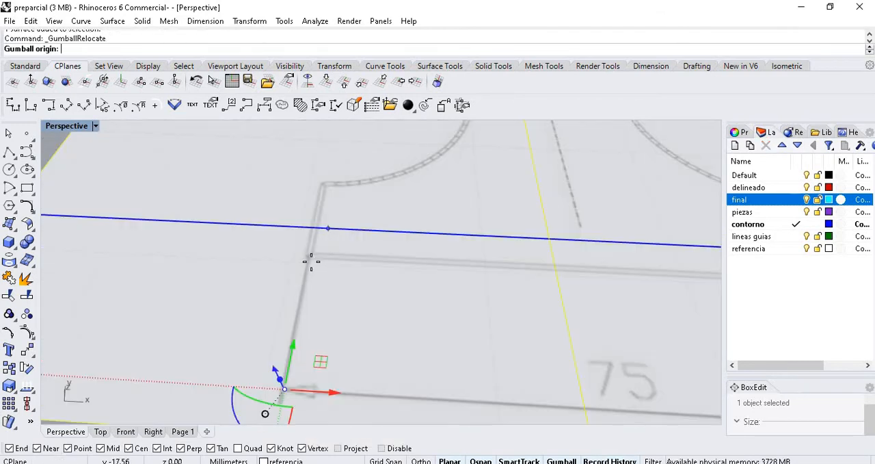
click(308, 258)
key(Return)
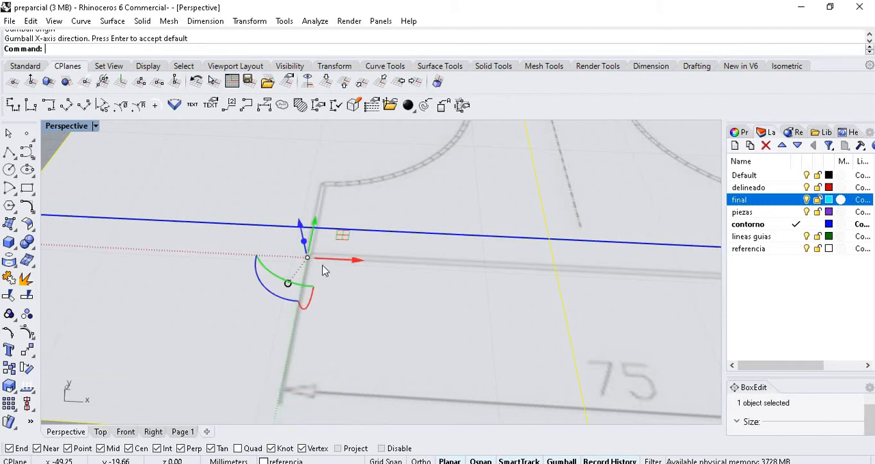
- Move the reference picture so the left corner of the knight's base line coincides with the blue line's left end
scroll(322, 267, down, 8)
drag(319, 263, 265, 259)
click(342, 312)
scroll(353, 230, up, 5)
click(353, 233)
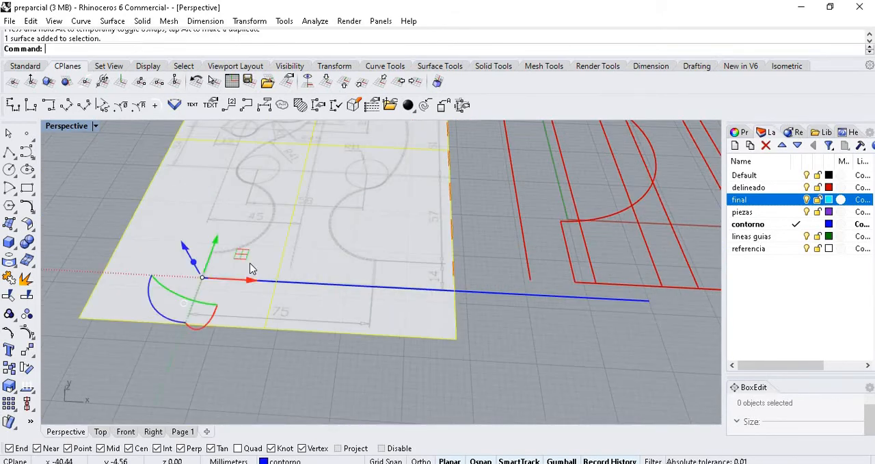
- Scale the picture with Scale2D from the blue line's left end, stretching the drawn base's right corner to the line's right end, and deselect it
click(18, 391)
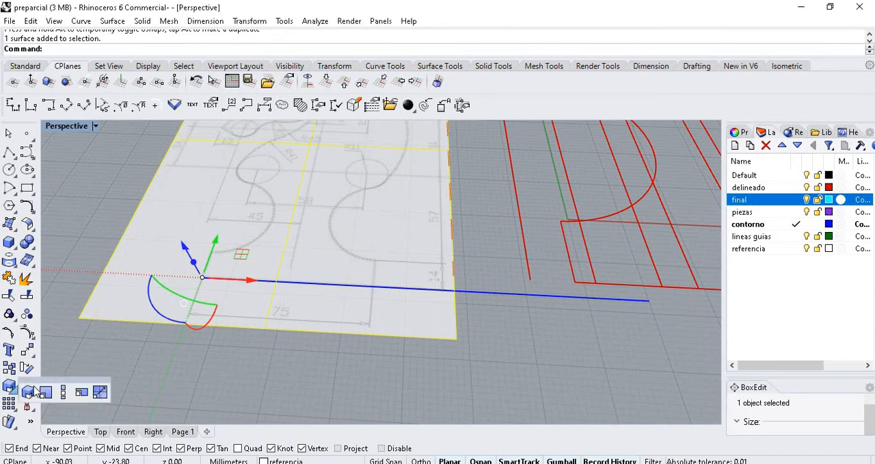
click(45, 389)
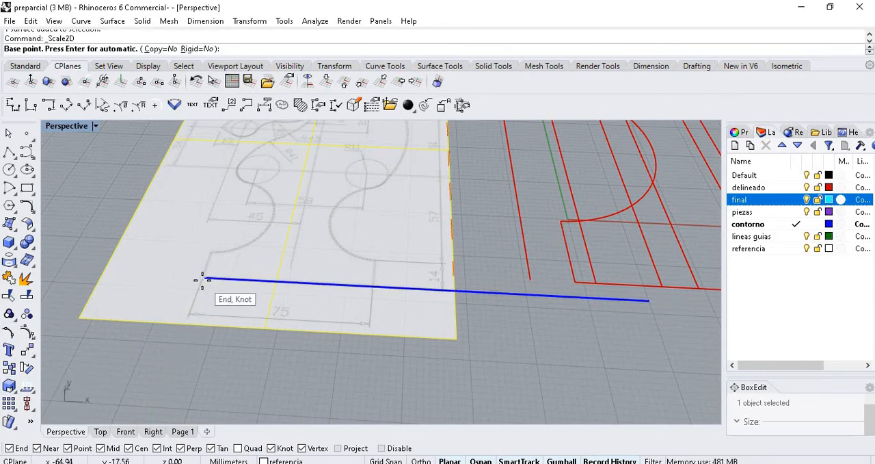
click(203, 279)
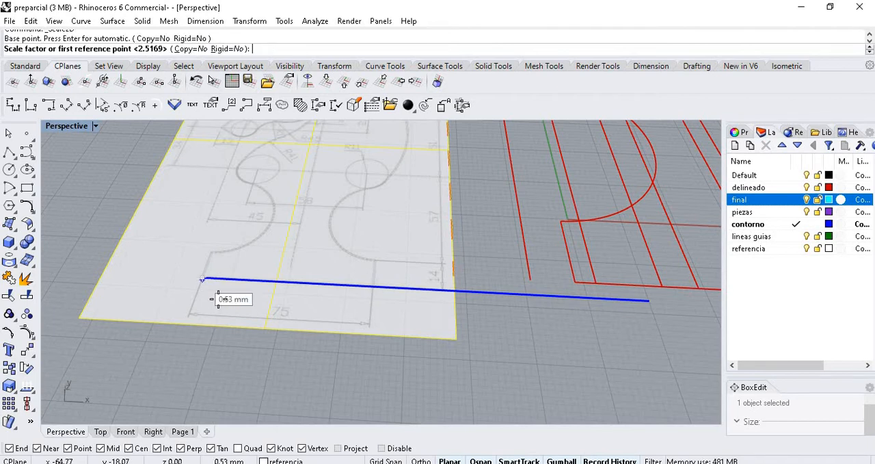
click(372, 287)
scroll(373, 287, down, 3)
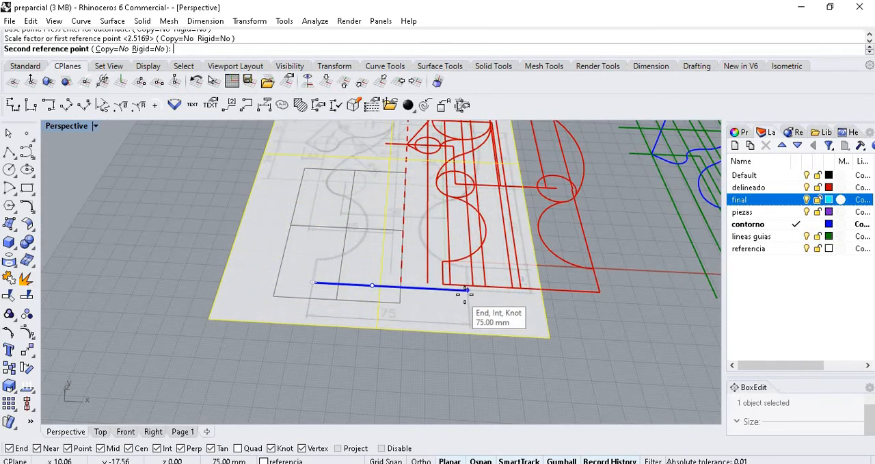
scroll(468, 293, up, 3)
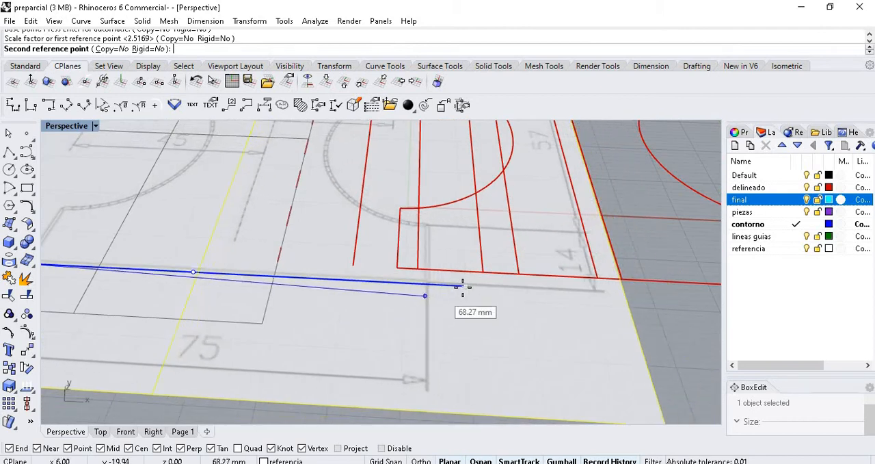
click(468, 288)
scroll(470, 294, down, 4)
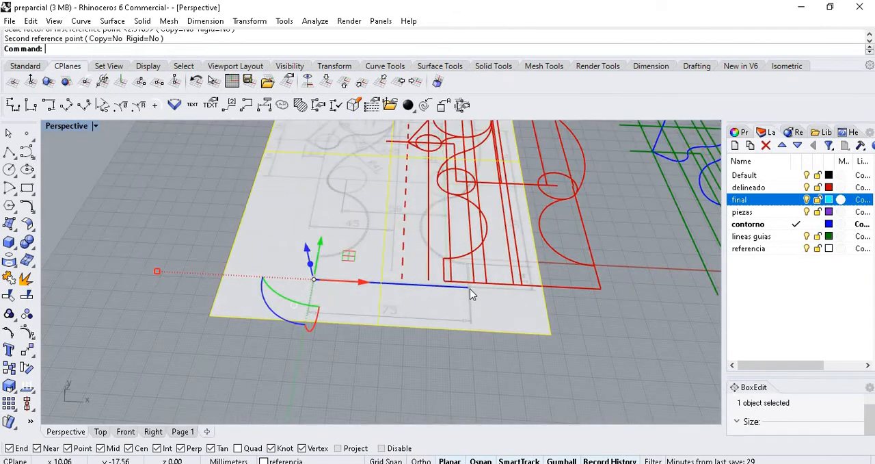
click(452, 350)
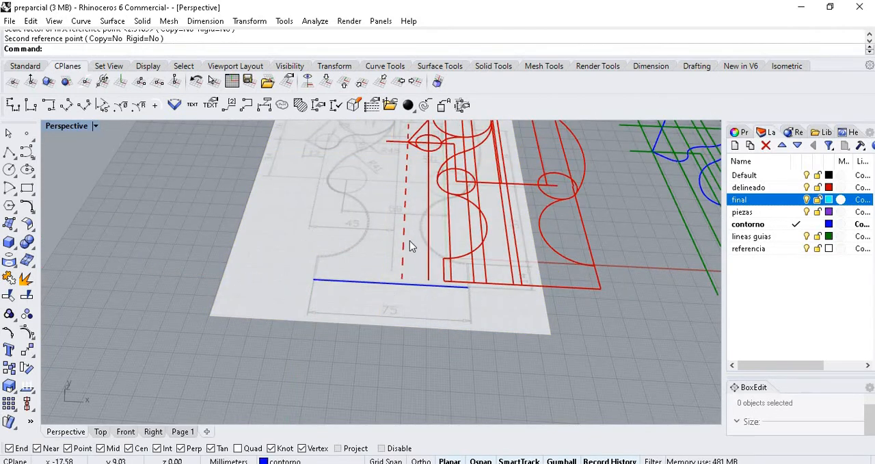
- Compare the scaled reference picture's contours and dimensions with the red tracing, highlighting the tracing's upper guide curve
scroll(409, 243, up, 2)
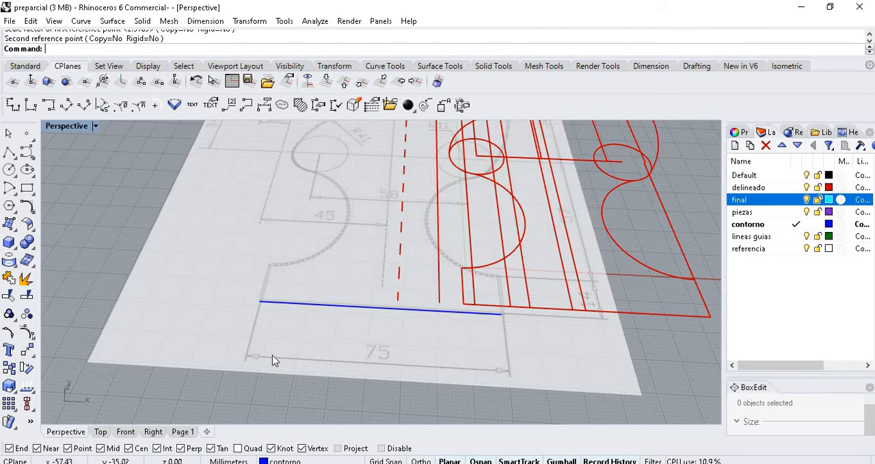
scroll(272, 356, down, 3)
scroll(390, 303, up, 2)
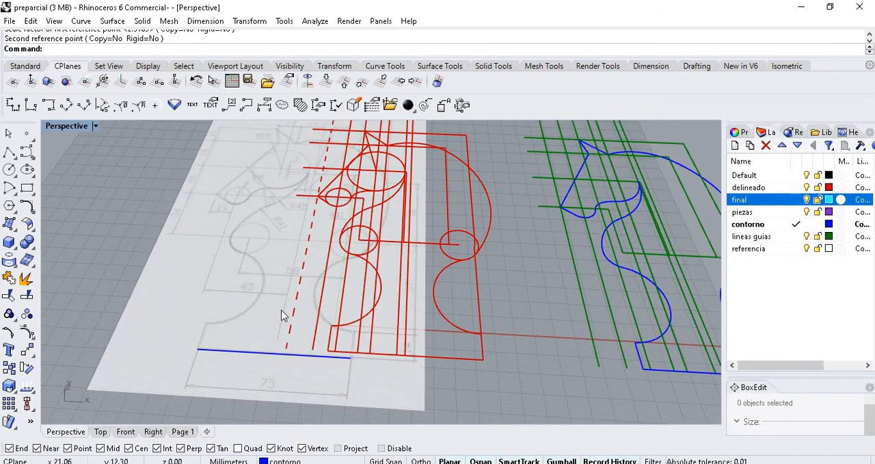
scroll(392, 252, up, 2)
scroll(387, 304, down, 5)
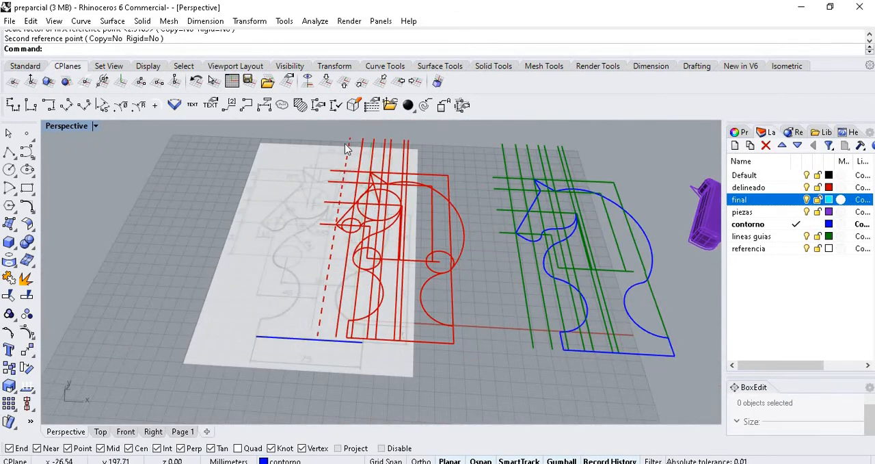
scroll(303, 179, up, 2)
scroll(289, 194, up, 2)
scroll(272, 238, up, 1)
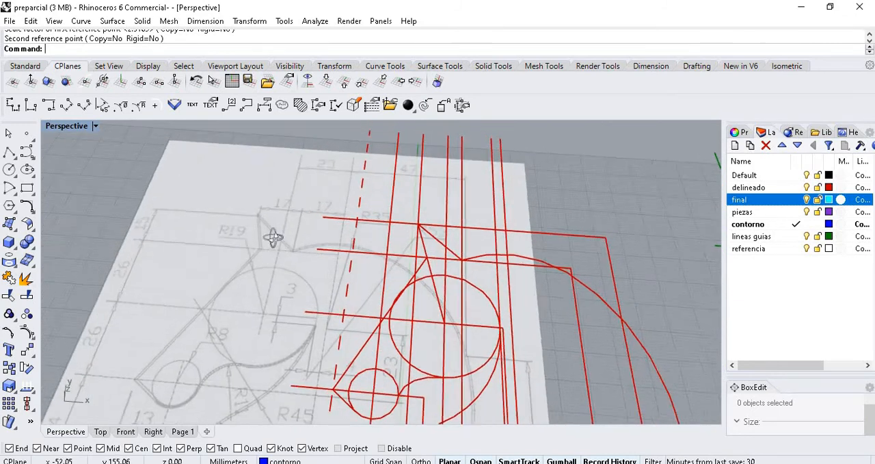
right_drag(273, 238, 344, 332)
click(343, 313)
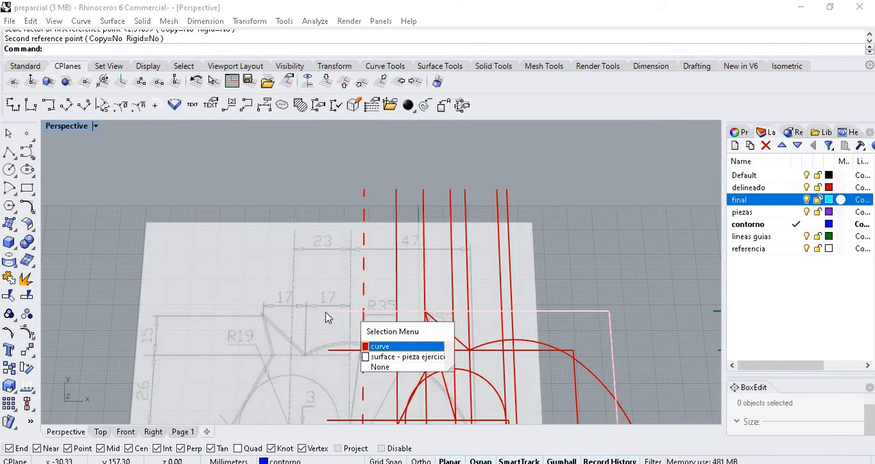
click(373, 346)
scroll(349, 337, up, 5)
scroll(323, 286, down, 5)
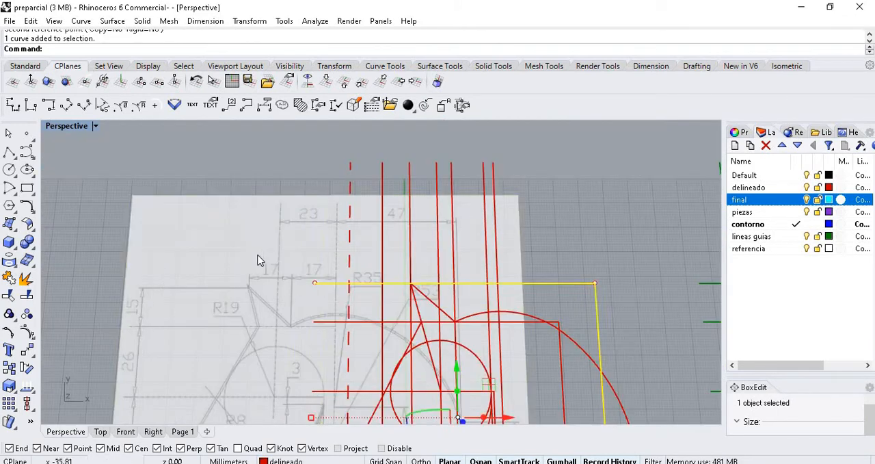
- Select the reference picture and move it along the X axis until its base's left corner lines up with the red outline's
click(285, 233)
scroll(322, 203, down, 6)
scroll(336, 246, down, 4)
scroll(312, 386, up, 7)
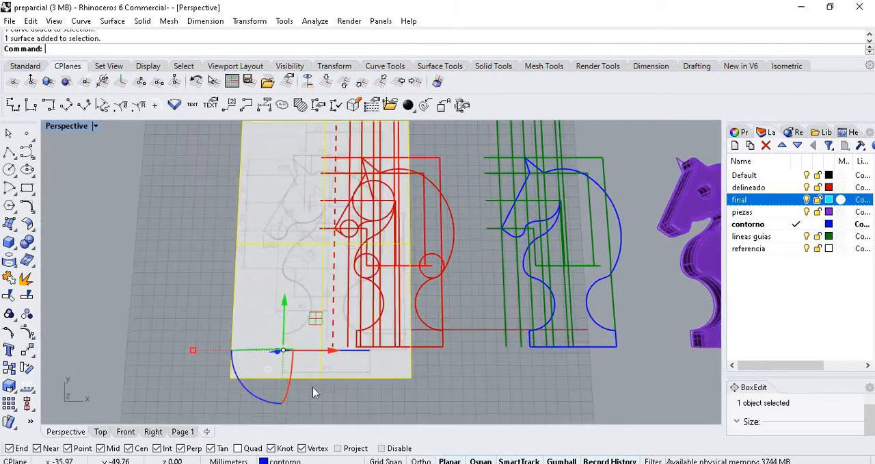
drag(301, 337, 400, 342)
scroll(398, 339, up, 3)
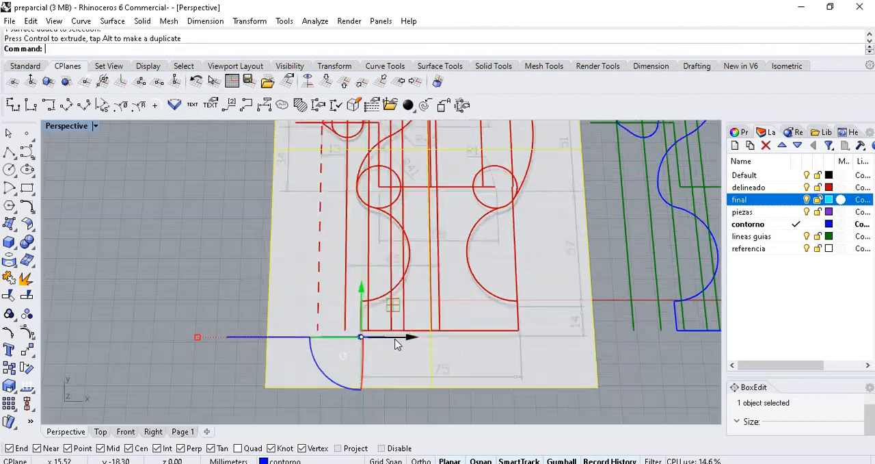
- Move the reference picture along the Y axis until its knight base line matches the red outline's base, and deselect it
scroll(362, 322, up, 3)
drag(357, 312, 287, 287)
click(182, 271)
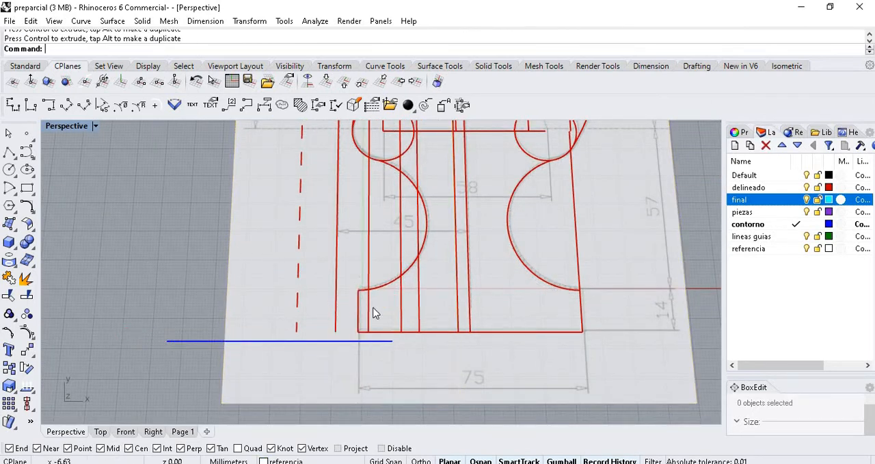
- Compare the picture's R11 circles and lower body arcs with the red tracing drawn over them
scroll(375, 304, down, 7)
scroll(443, 183, up, 9)
scroll(490, 256, up, 3)
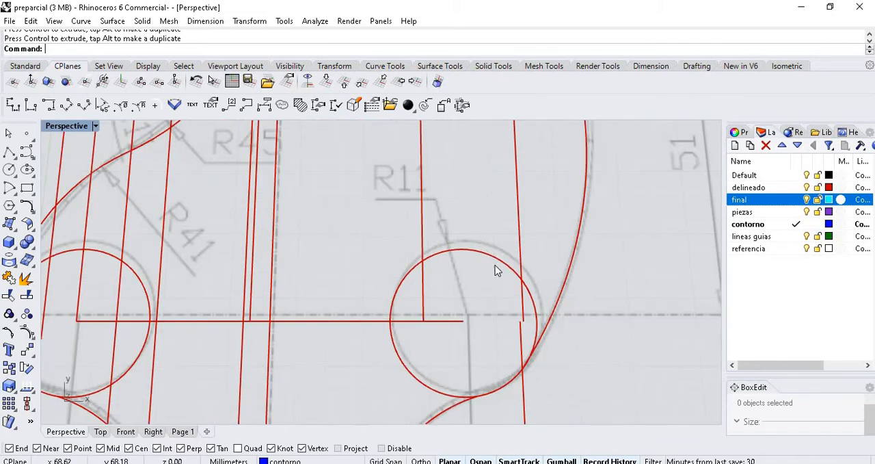
scroll(497, 270, down, 5)
scroll(509, 277, up, 5)
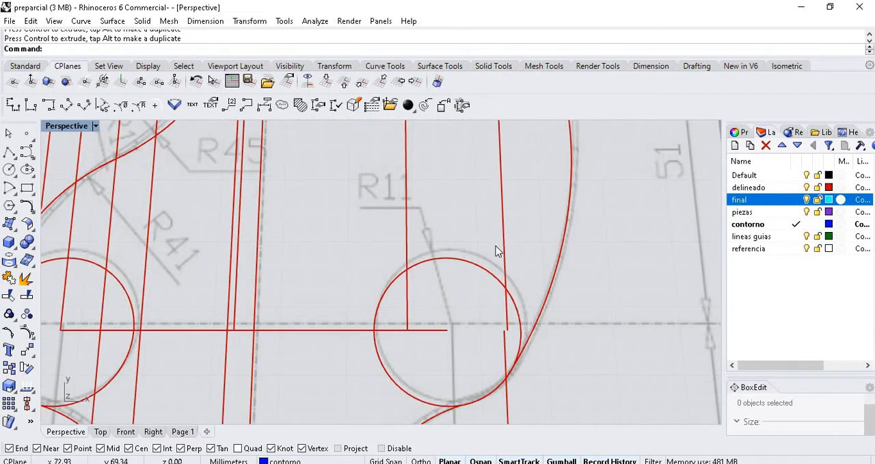
scroll(372, 244, down, 5)
scroll(502, 328, up, 4)
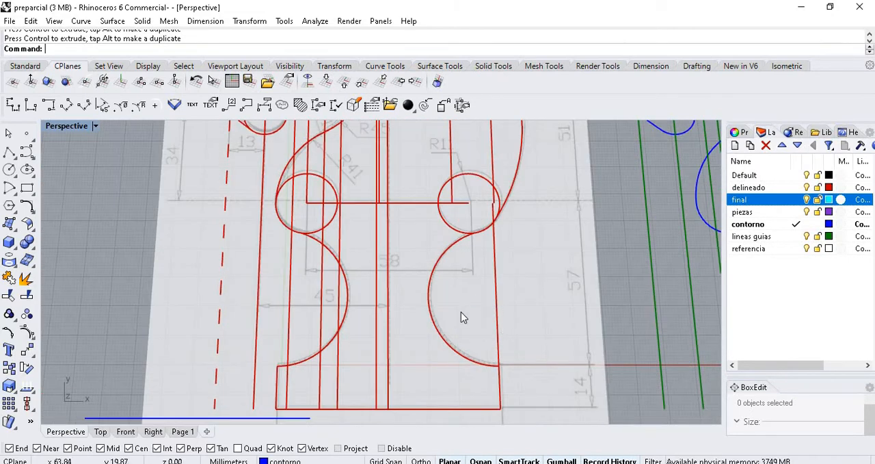
- Highlight the reference picture and compare its ear, head and base contours with the red tracing, and deselect it
click(298, 305)
scroll(300, 300, down, 3)
scroll(301, 227, up, 6)
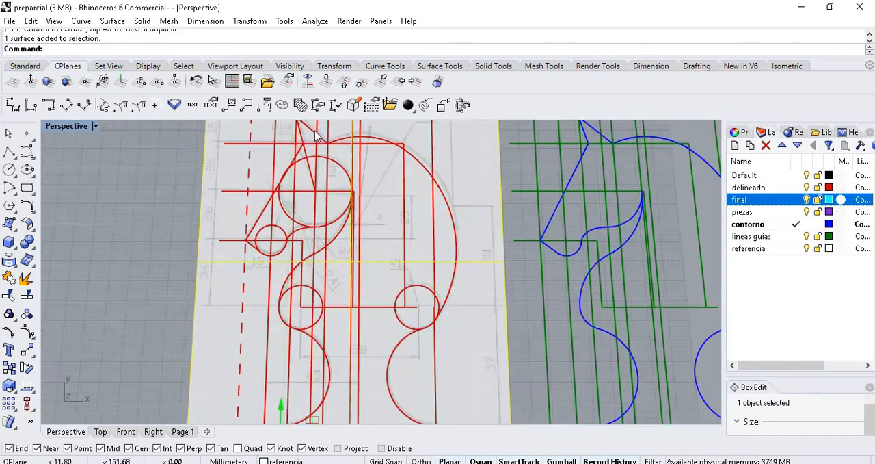
scroll(299, 228, down, 3)
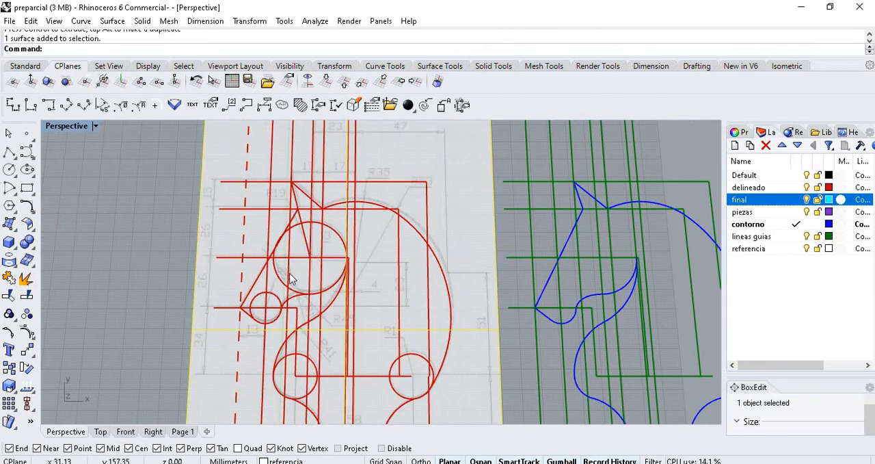
scroll(284, 170, up, 5)
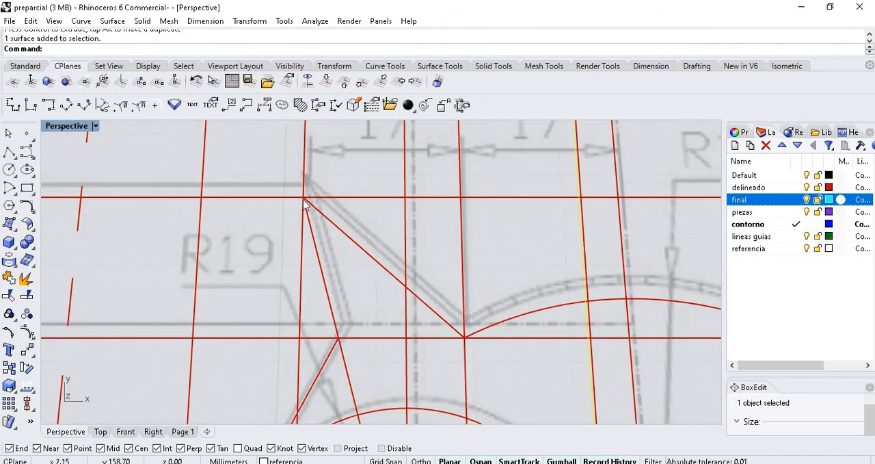
scroll(336, 191, down, 8)
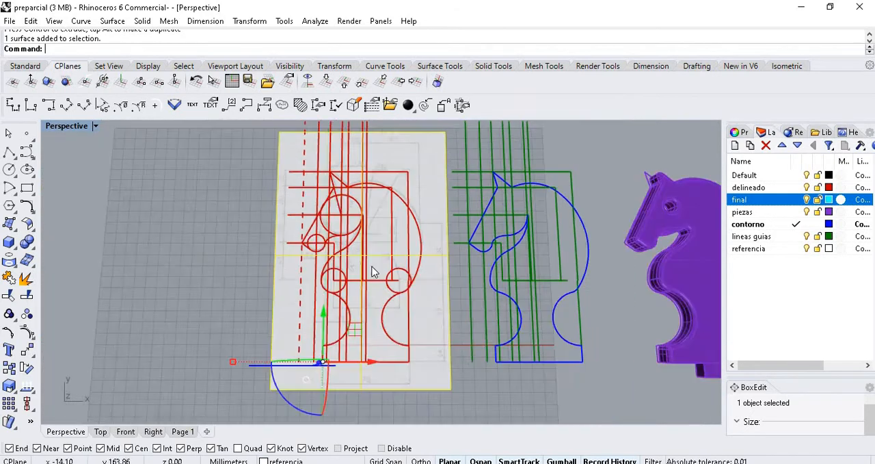
scroll(350, 276, up, 2)
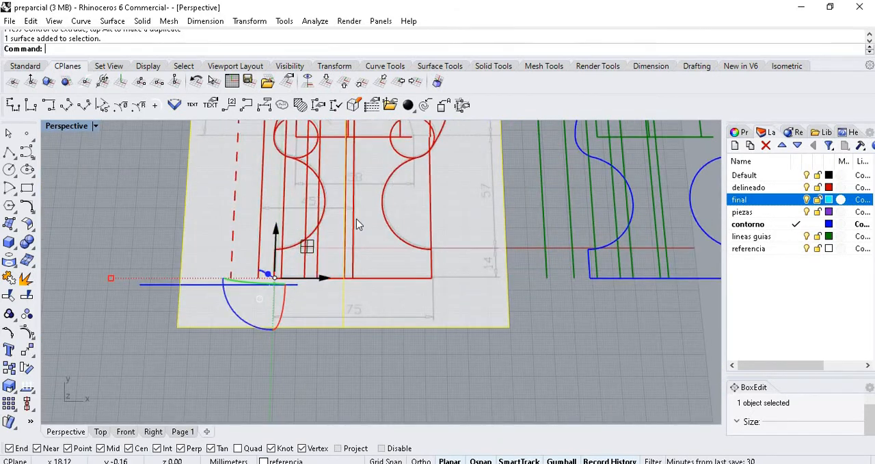
scroll(354, 339, down, 3)
click(528, 397)
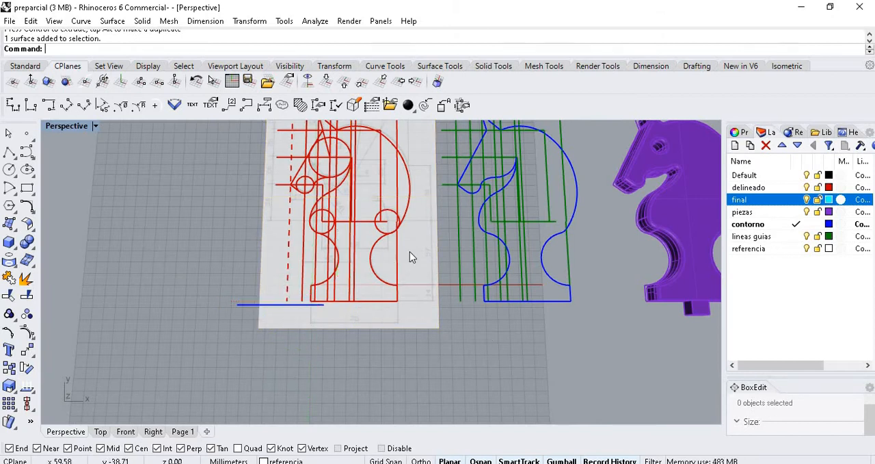
scroll(399, 224, up, 5)
scroll(353, 281, down, 2)
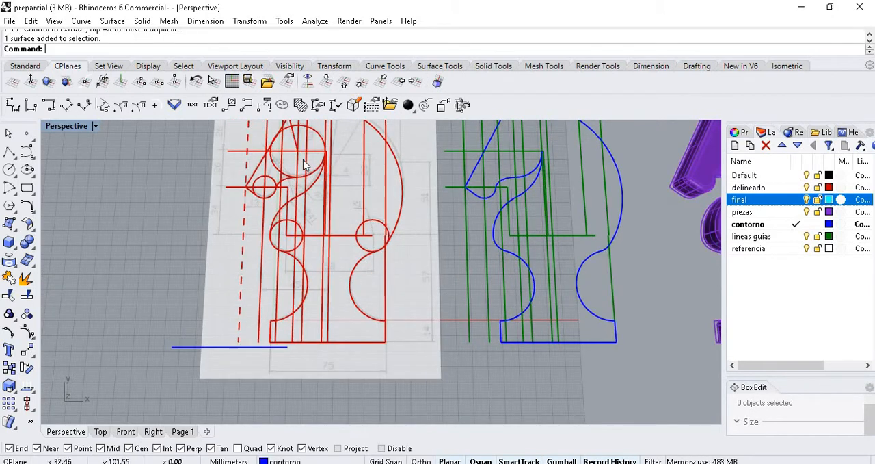
scroll(308, 179, up, 1)
scroll(328, 281, down, 3)
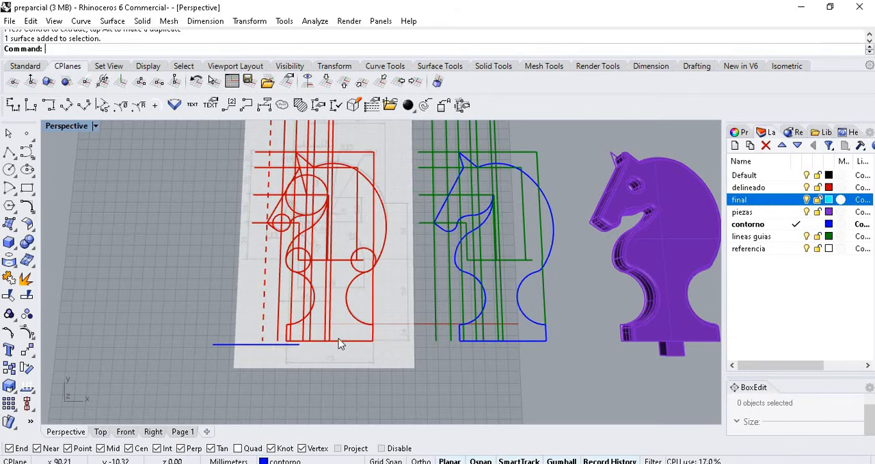
- Move the reference picture along the X axis until it lies clear beside the red tracing, and deselect it
click(395, 187)
drag(312, 341, 142, 324)
click(224, 403)
scroll(171, 333, up, 7)
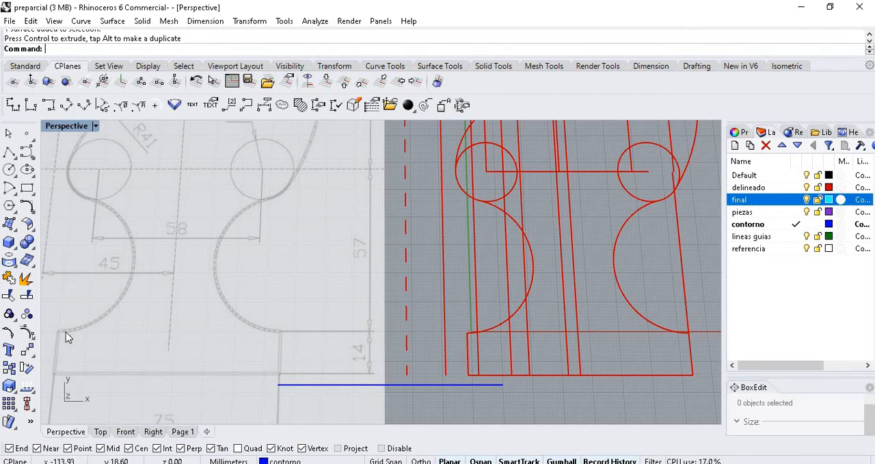
- Examine the picture's guide dimensions and radii against the red construction lines, and look over the available transform and curve tools
click(27, 349)
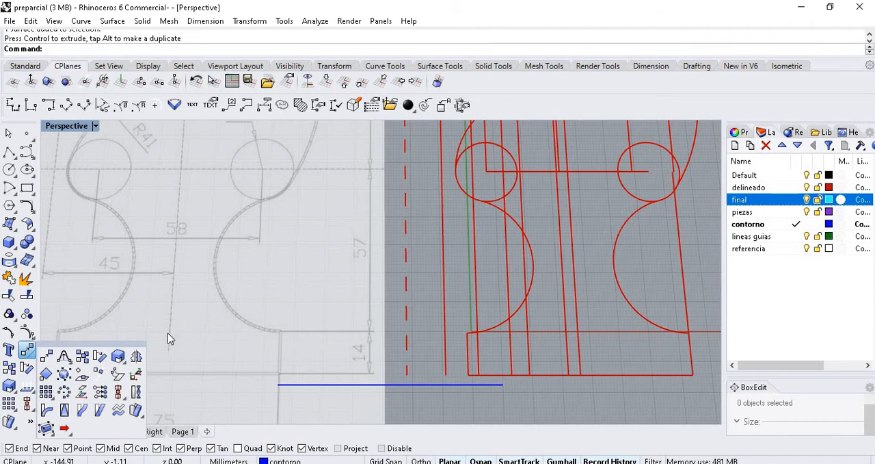
scroll(283, 201, down, 3)
scroll(274, 216, up, 2)
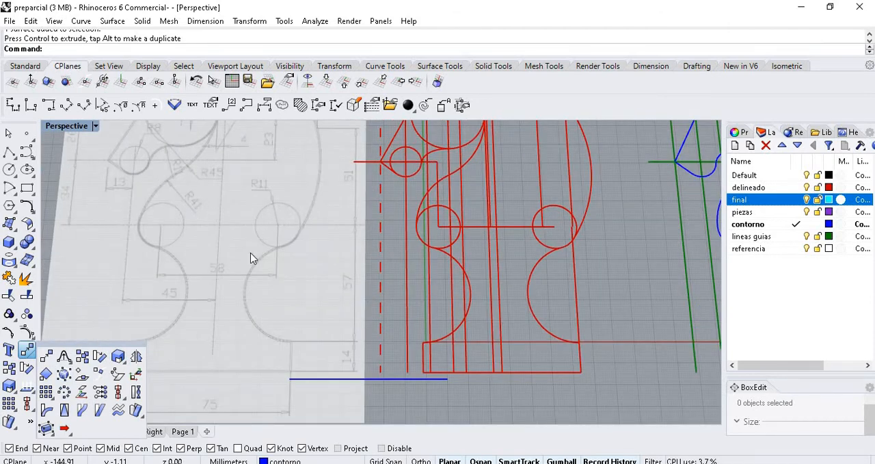
scroll(253, 257, down, 2)
scroll(235, 212, up, 3)
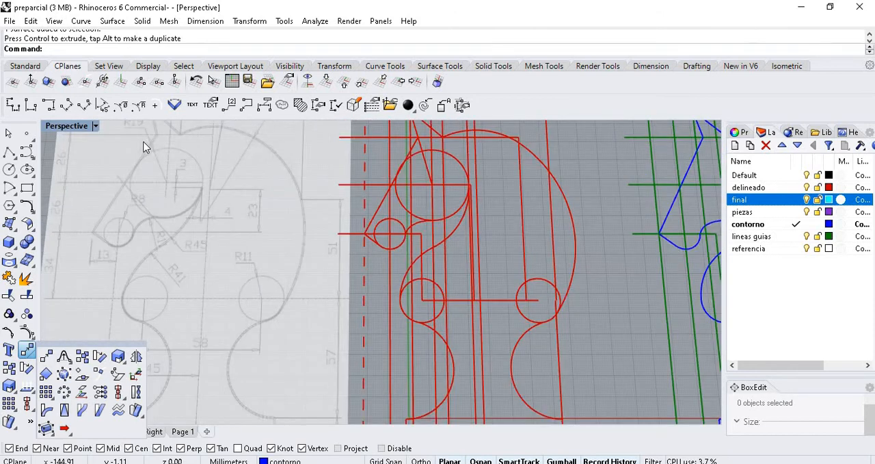
scroll(145, 150, down, 2)
scroll(147, 158, up, 2)
scroll(191, 216, down, 1)
scroll(151, 217, down, 3)
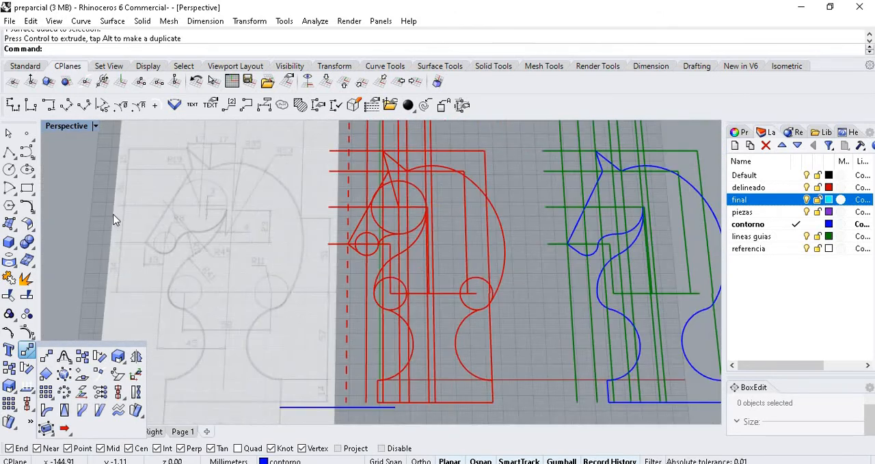
scroll(121, 316, up, 3)
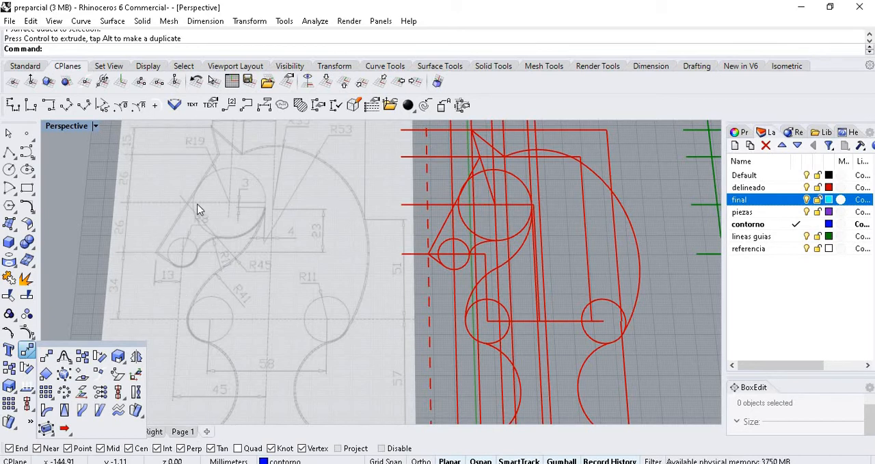
click(74, 242)
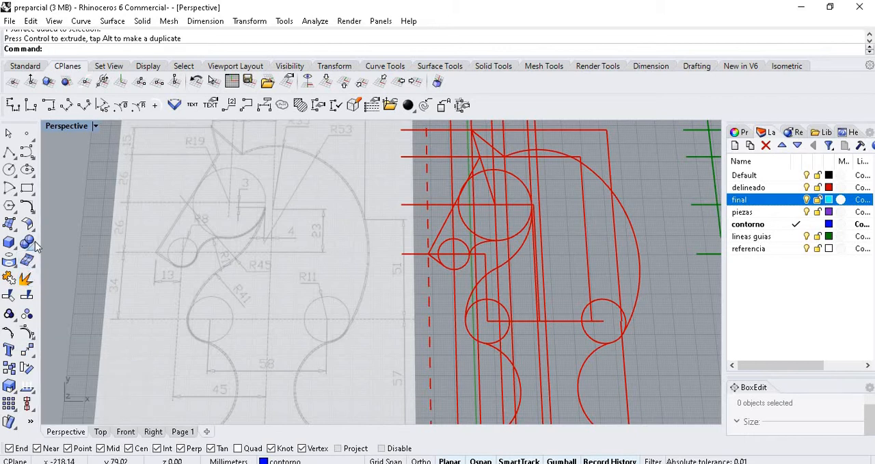
click(27, 206)
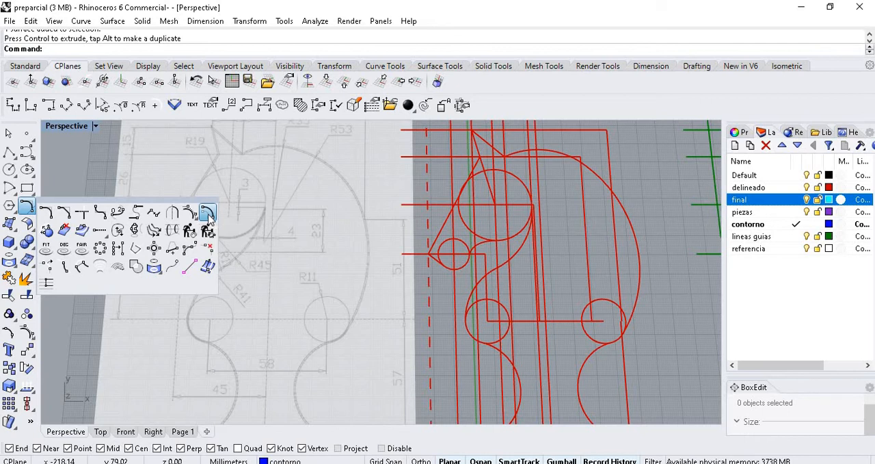
click(253, 188)
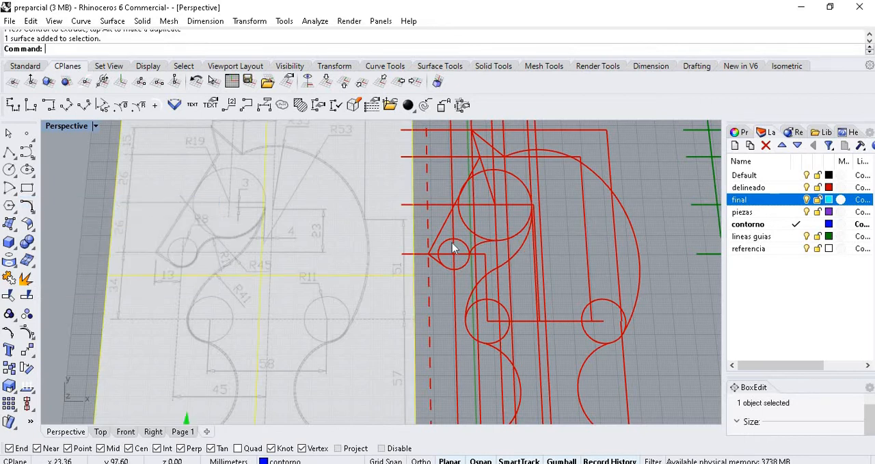
- Offset the long vertical red guide line by 4 mm towards the knight's back and delete the offset copy
click(541, 187)
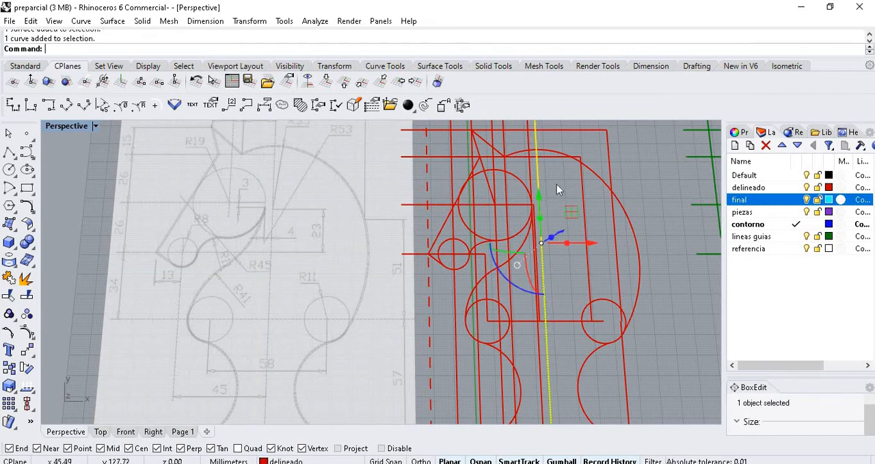
scroll(560, 188, up, 3)
scroll(318, 249, down, 3)
scroll(171, 277, up, 6)
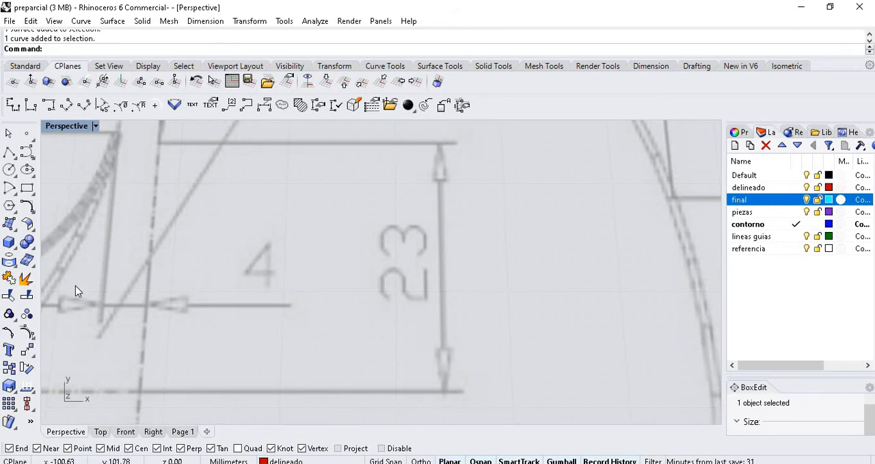
scroll(140, 286, down, 6)
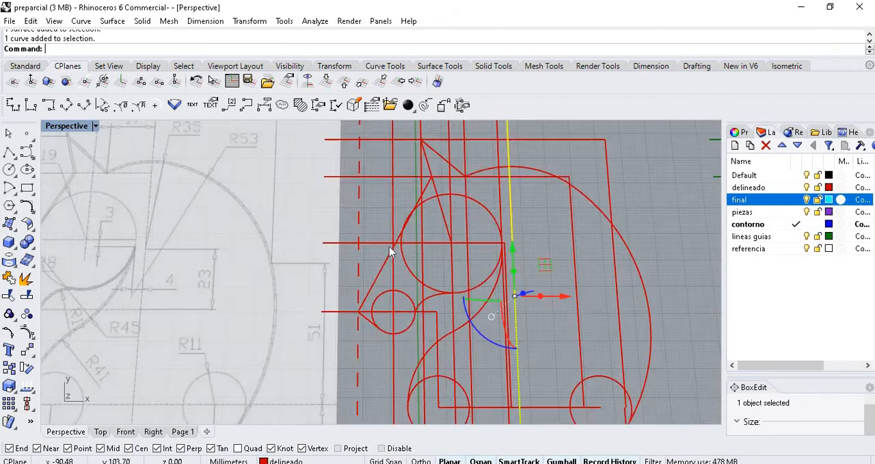
click(34, 220)
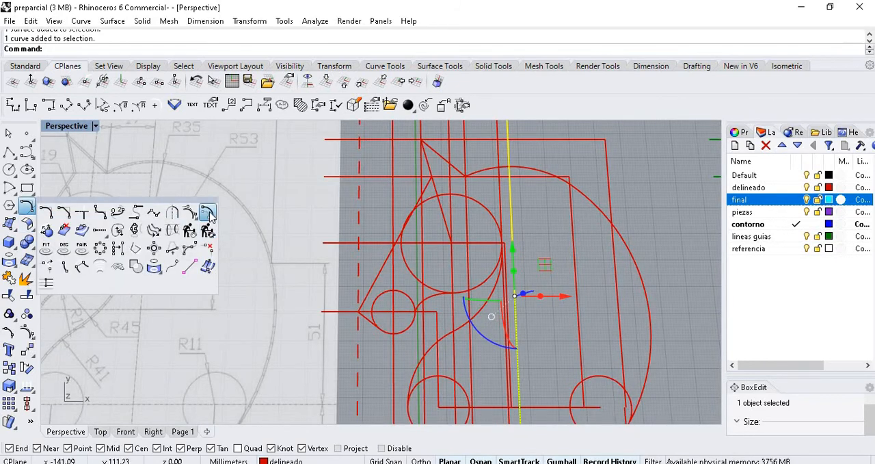
right_click(496, 223)
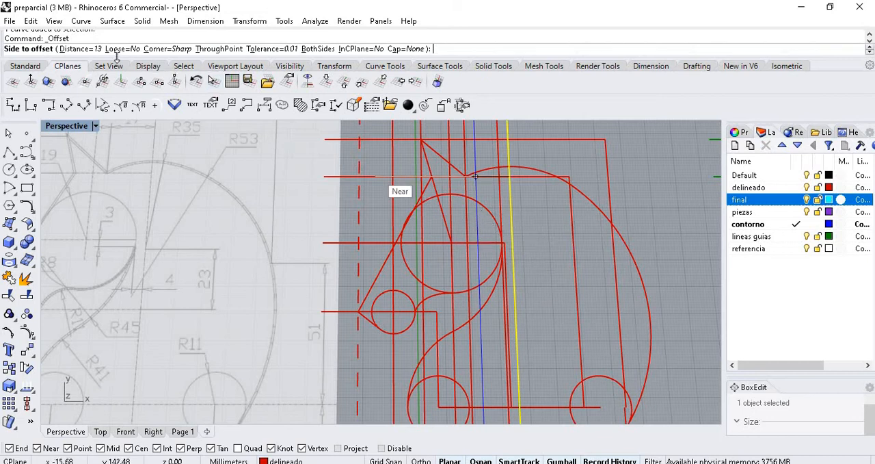
click(90, 50)
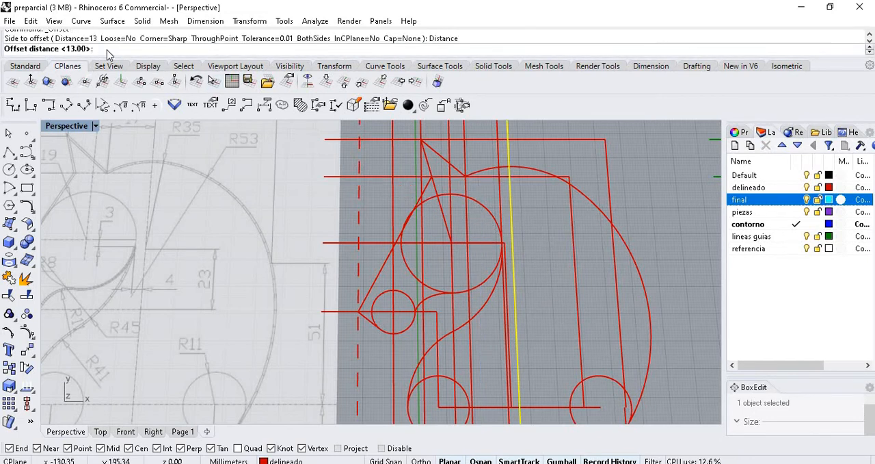
key(Return)
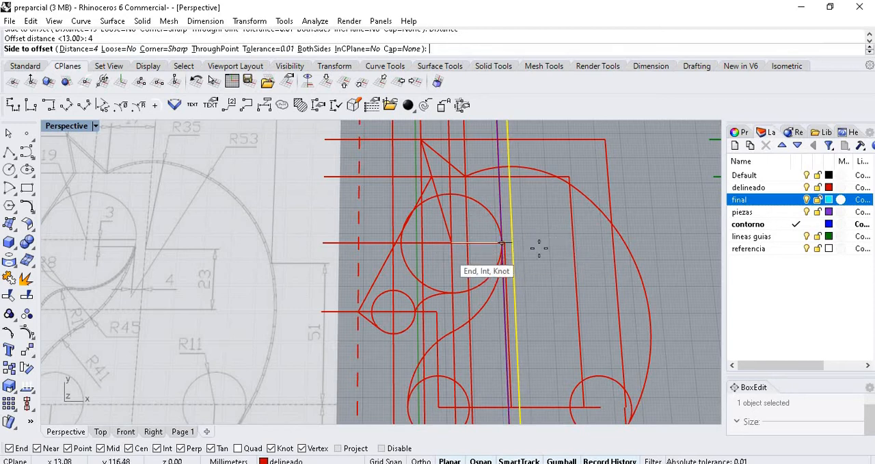
click(538, 262)
click(523, 253)
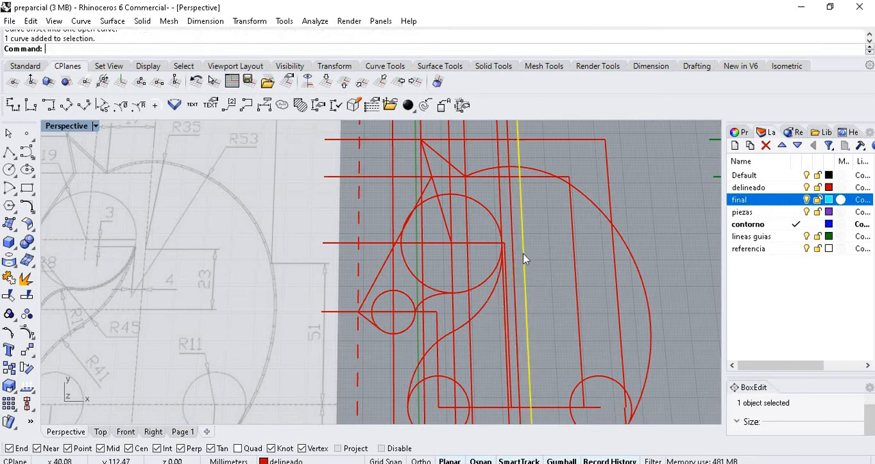
key(Delete)
- Offset the short horizontal red line starting at the neck-side R11 circle's centre by 34 mm upward to the muzzle's guide line
scroll(173, 238, down, 2)
shift+right_drag(173, 234, 242, 233)
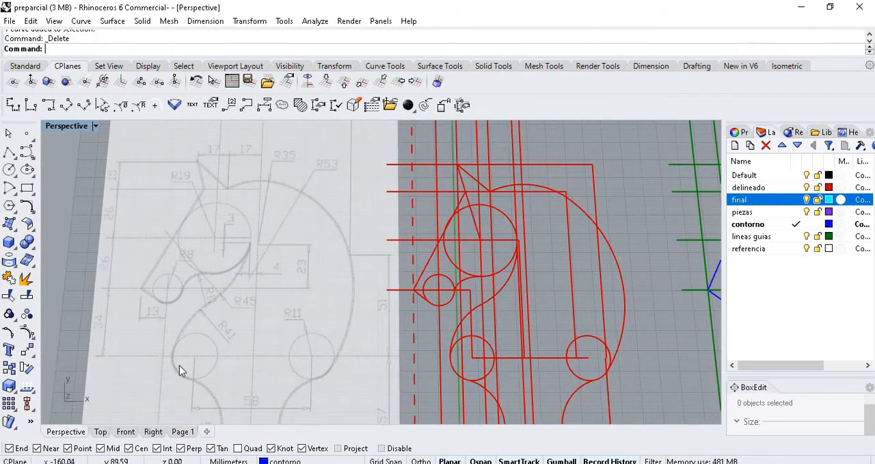
scroll(121, 373, up, 2)
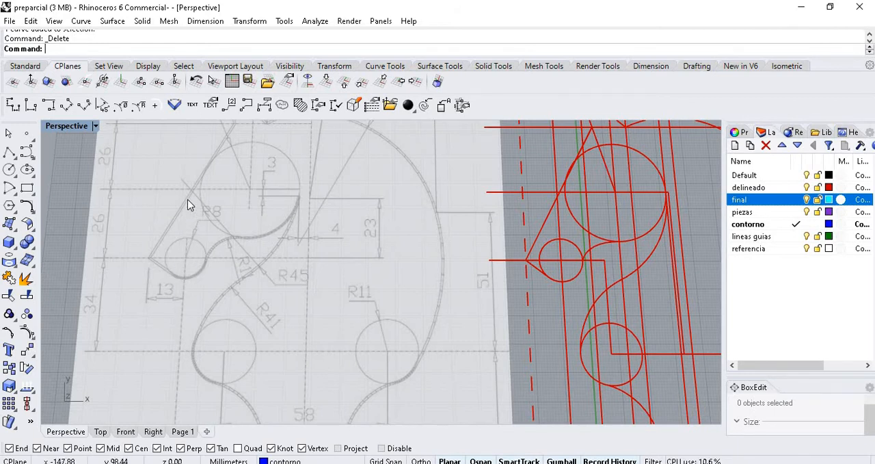
scroll(189, 164, down, 1)
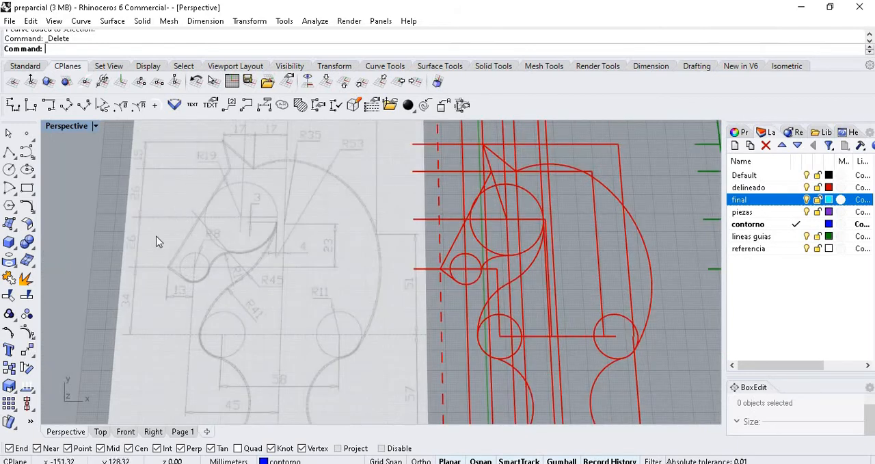
scroll(557, 340, up, 2)
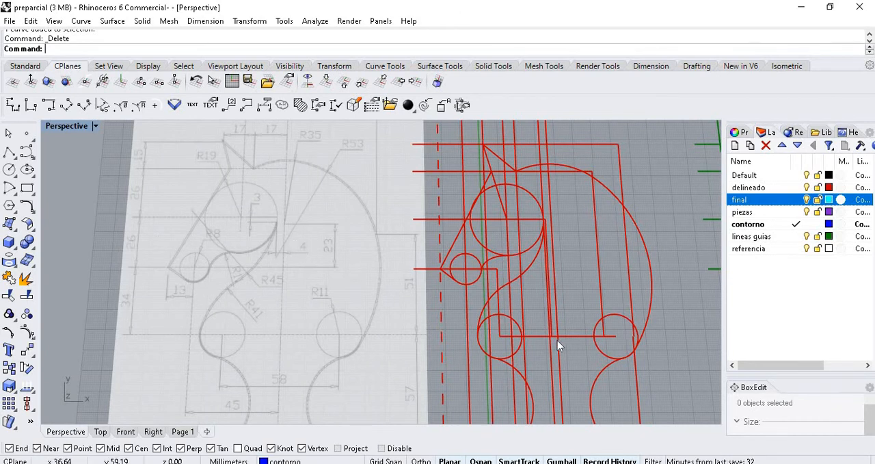
click(547, 337)
scroll(595, 349, up, 2)
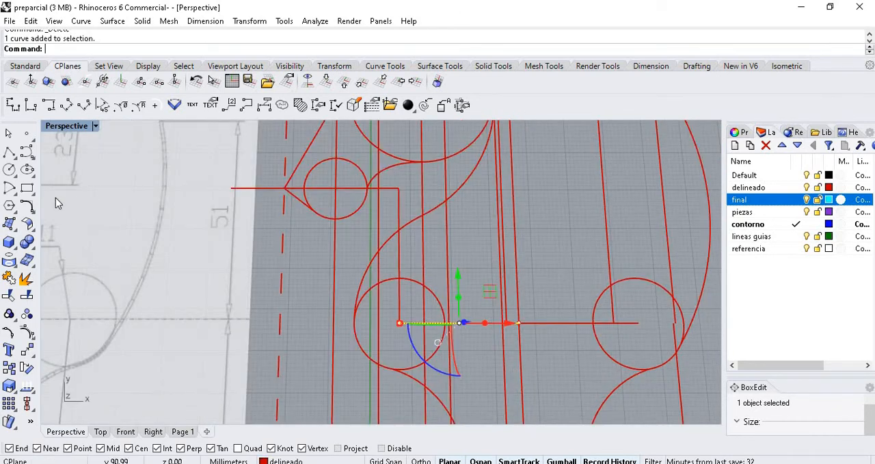
click(30, 210)
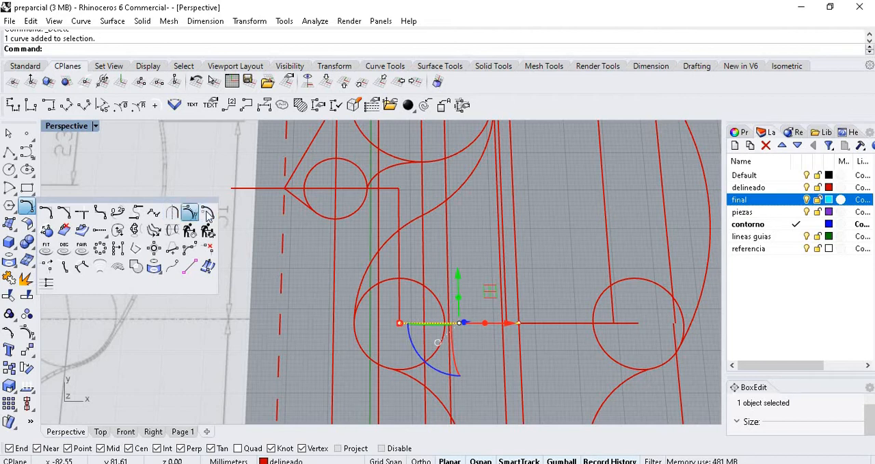
click(189, 212)
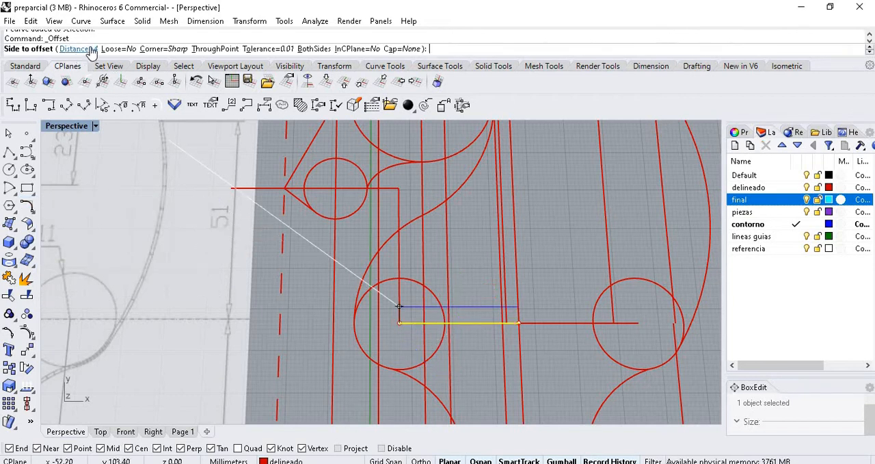
click(90, 50)
scroll(267, 277, down, 3)
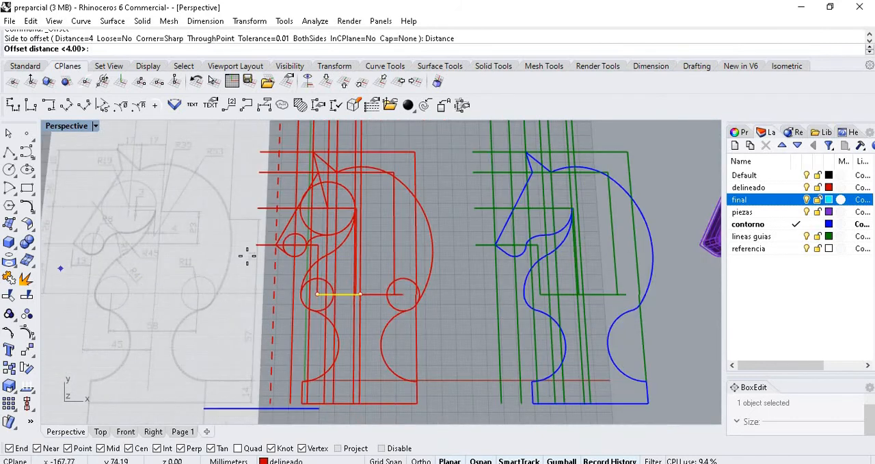
scroll(150, 250, down, 3)
scroll(176, 266, up, 5)
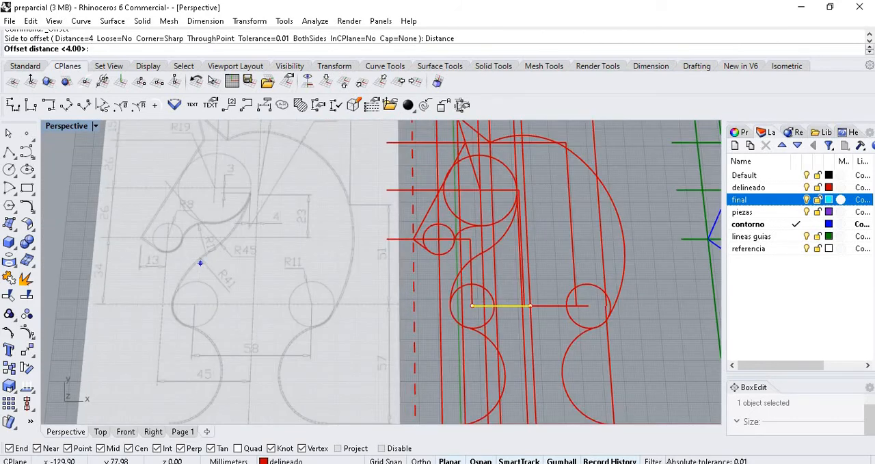
key(Return)
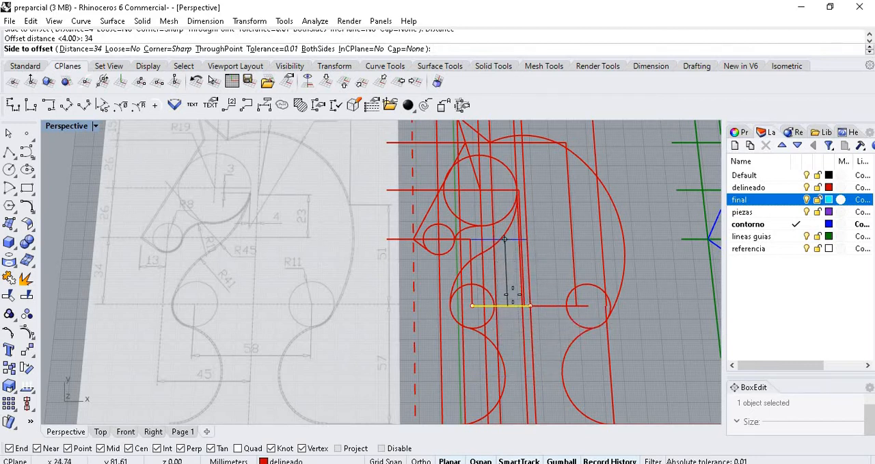
click(506, 247)
- Examine the 34 mm offset line against the red tracing, the reference picture's dimensions and the neighbouring green guide lines
scroll(480, 168, up, 3)
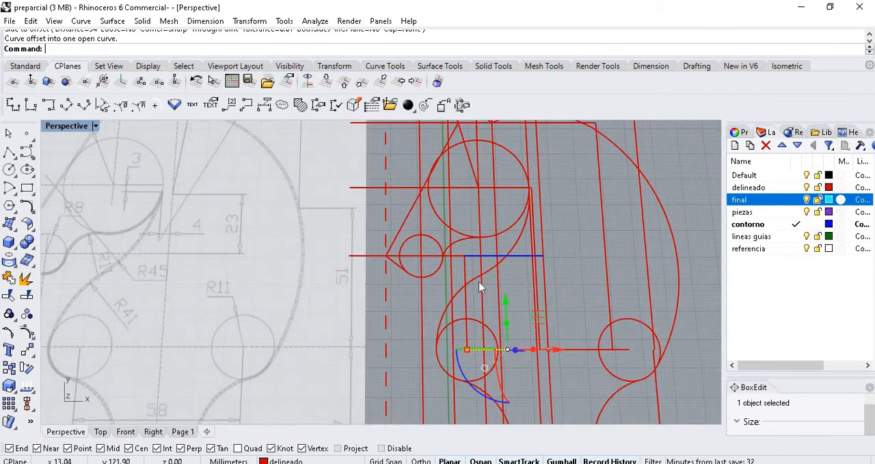
scroll(479, 283, down, 6)
scroll(495, 192, up, 3)
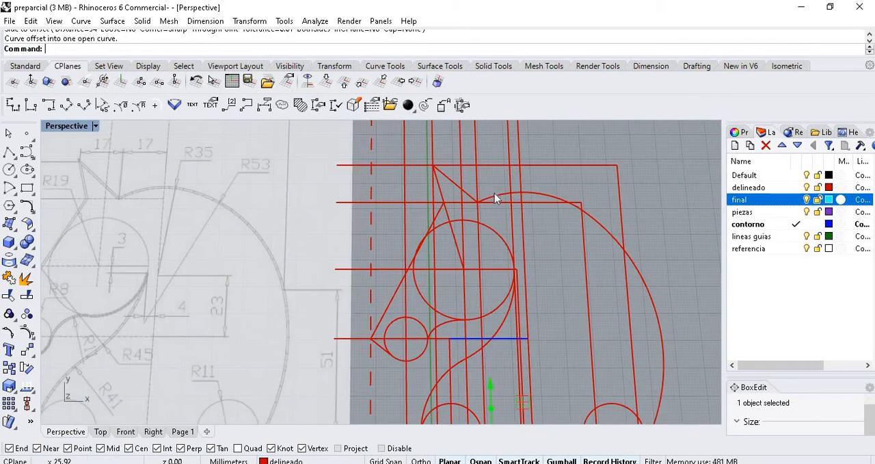
scroll(496, 193, down, 2)
scroll(250, 219, down, 4)
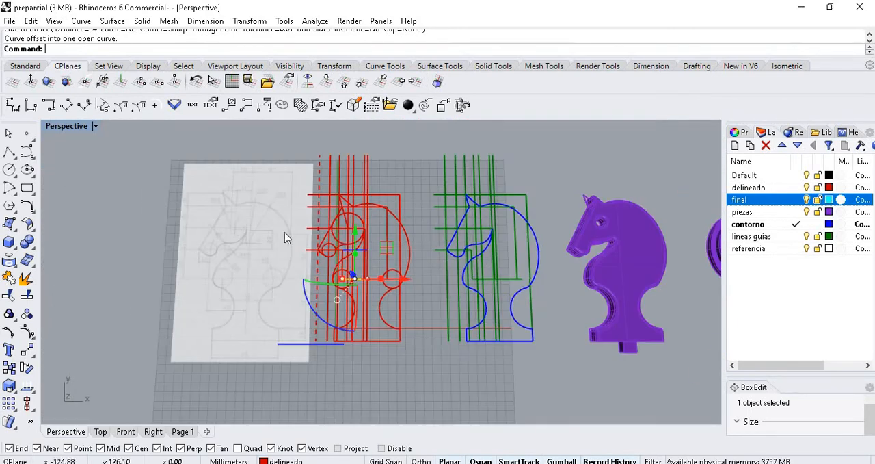
scroll(421, 240, up, 4)
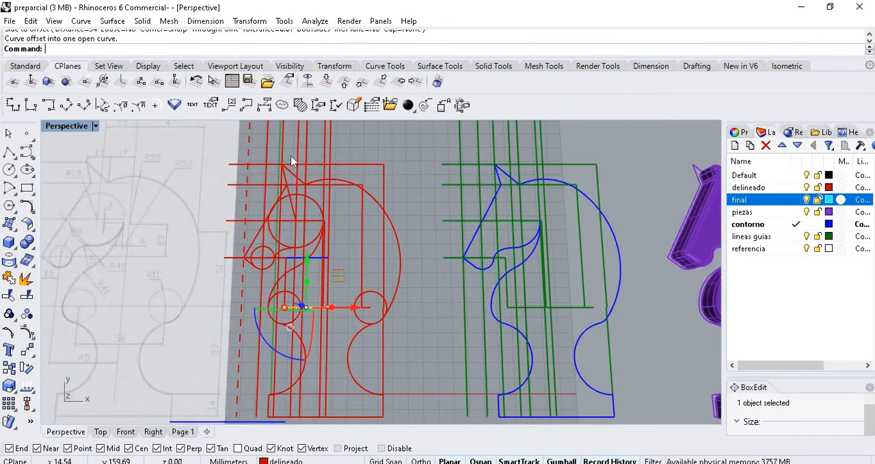
- Show the Standard tool set with more of the BoxEdit settings, and bring up the transform tools
click(25, 66)
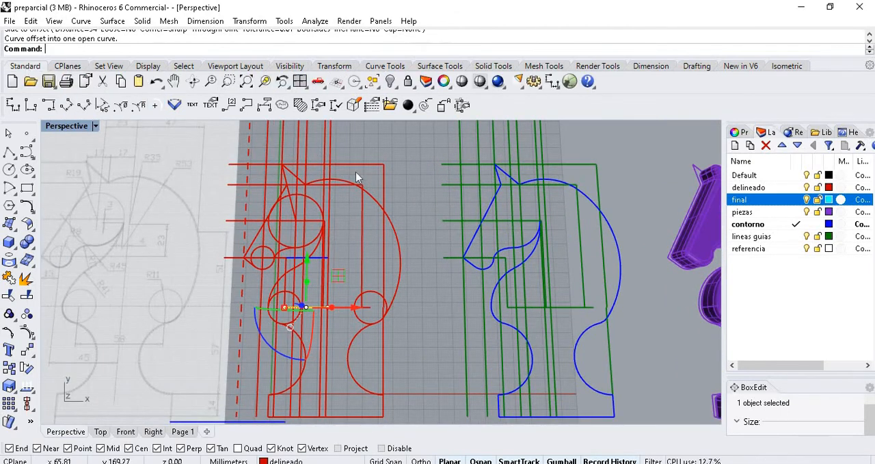
drag(779, 374, 779, 281)
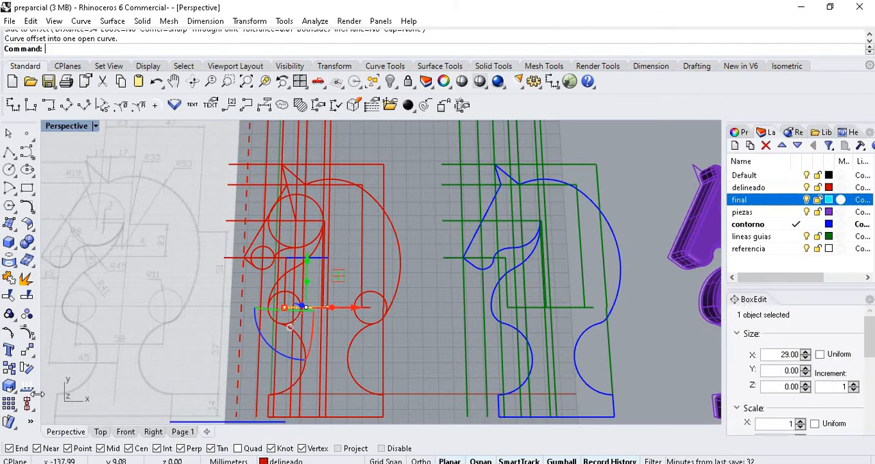
click(31, 356)
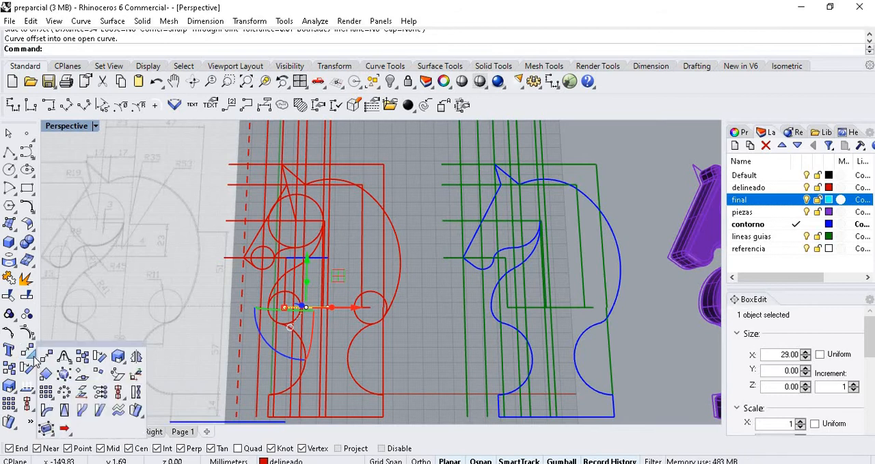
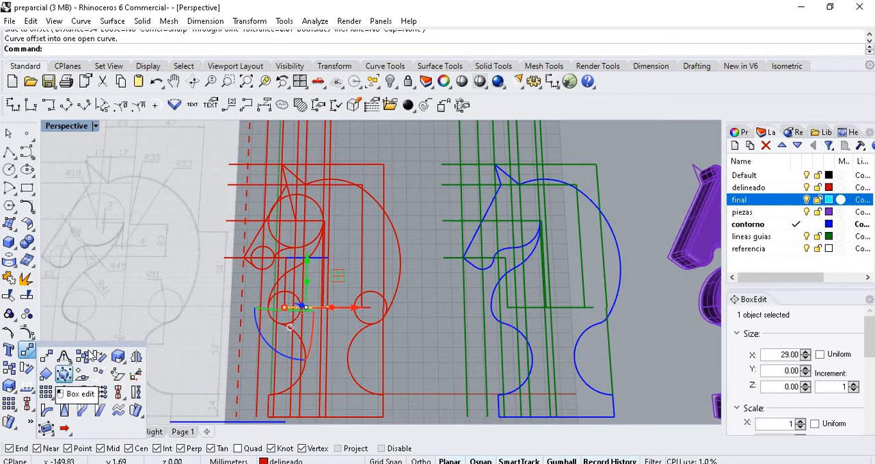
- Clear the reference picture's selection and select the purple circle in front of the round base piece
click(114, 289)
scroll(92, 328, down, 5)
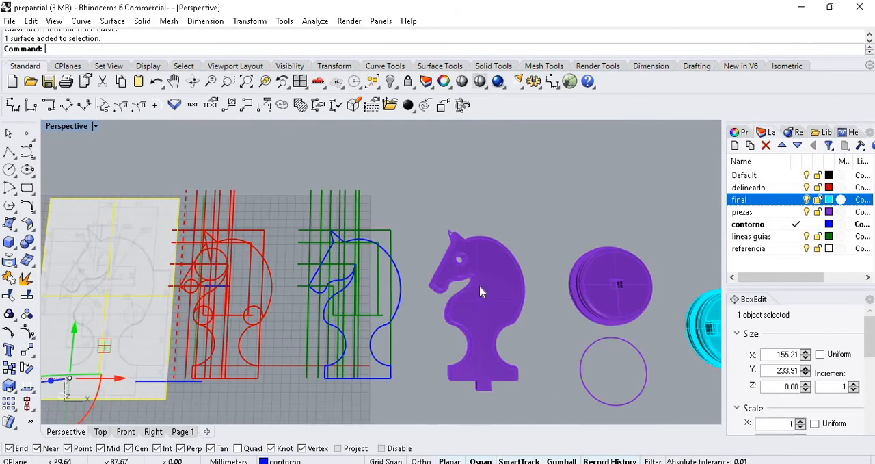
key(Escape)
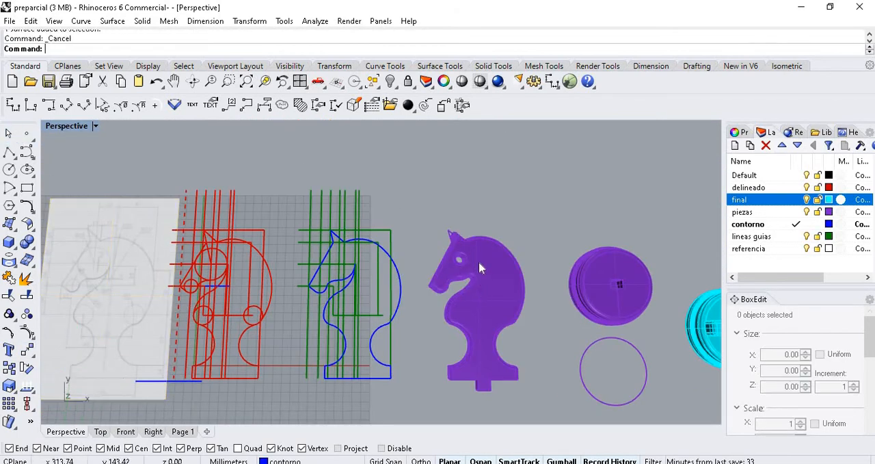
scroll(478, 265, up, 5)
scroll(265, 229, down, 5)
scroll(471, 261, up, 5)
scroll(315, 257, down, 5)
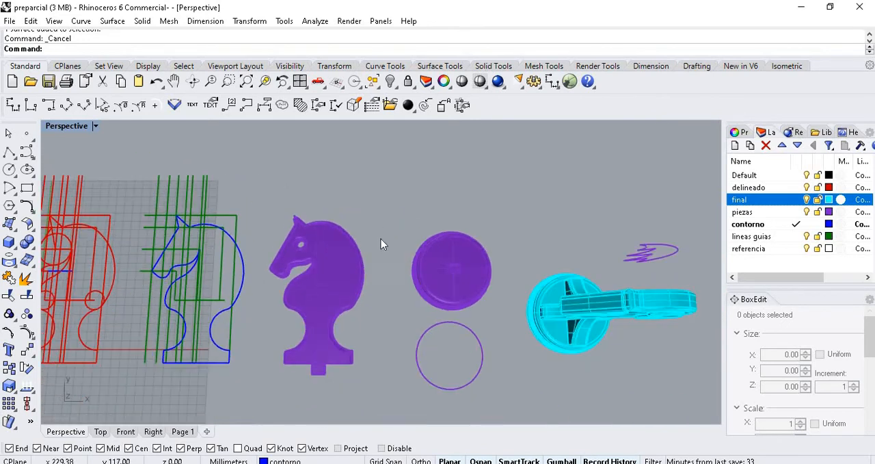
scroll(471, 301, up, 5)
click(473, 300)
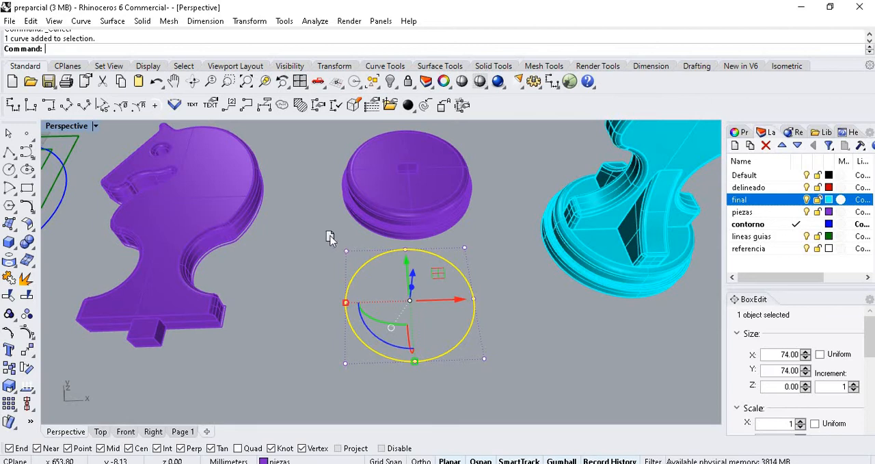
- Undock the BoxEdit settings as a floating window and place it beside the purple circle
drag(330, 236, 305, 135)
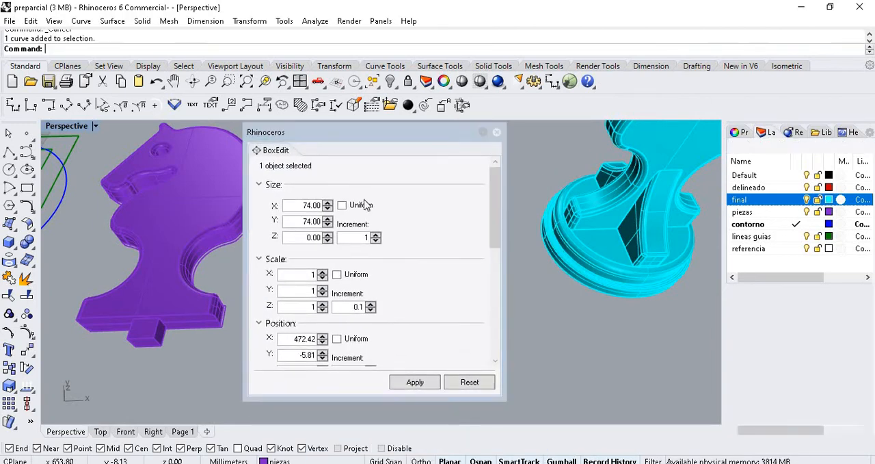
scroll(410, 289, down, 10)
scroll(413, 289, up, 10)
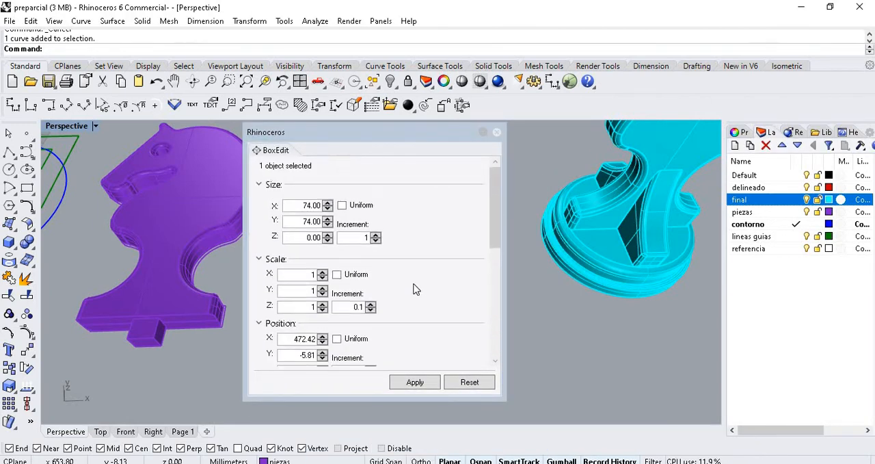
drag(409, 134, 640, 172)
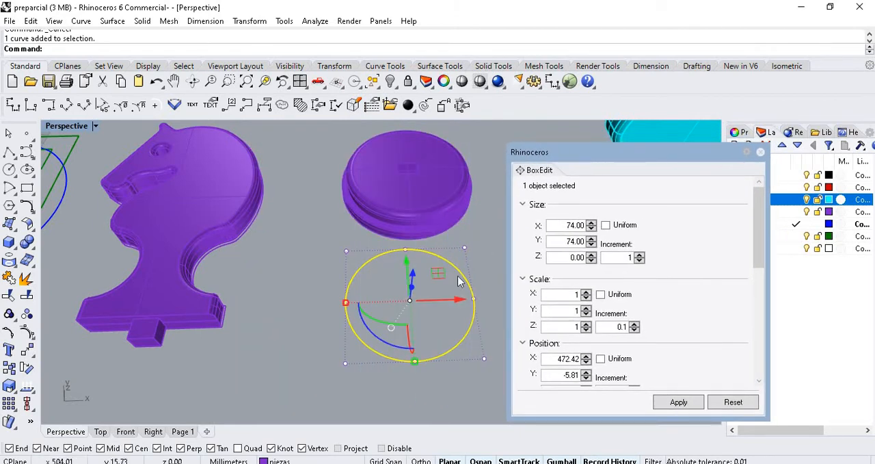
- Select the reference picture and reset its gumball
scroll(459, 281, down, 4)
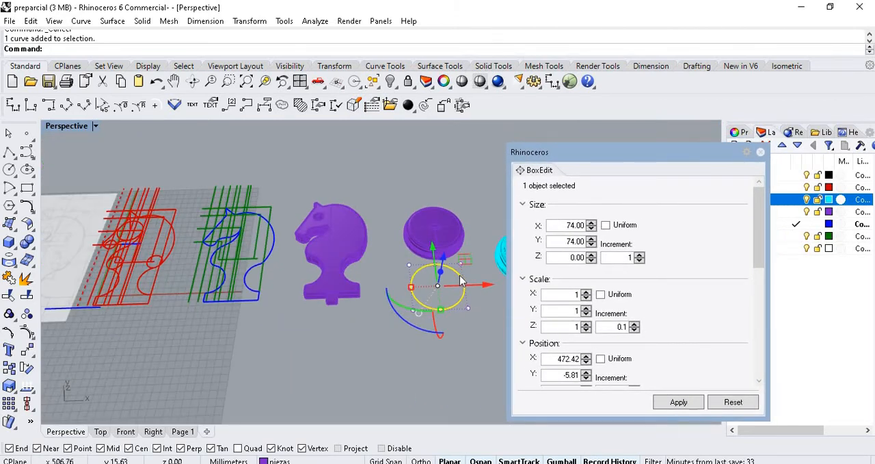
scroll(460, 277, down, 2)
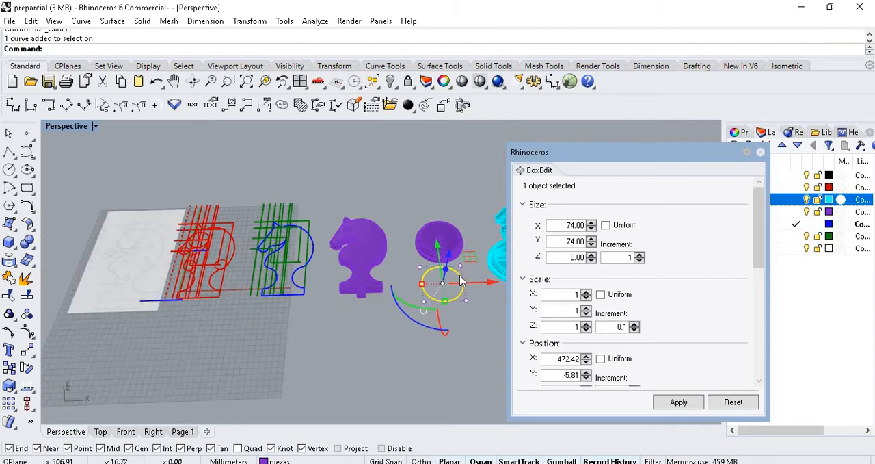
click(122, 228)
scroll(124, 228, up, 5)
scroll(289, 244, down, 5)
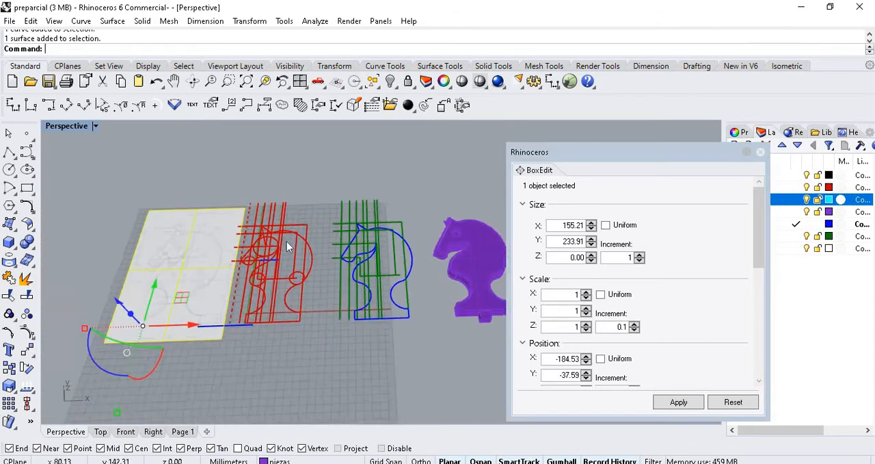
scroll(209, 267, up, 9)
scroll(229, 258, down, 3)
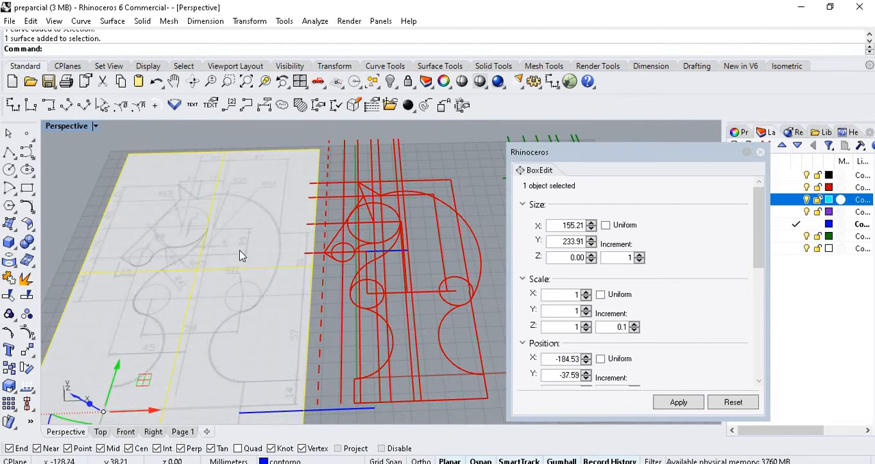
scroll(171, 328, down, 3)
scroll(161, 349, up, 3)
click(151, 368)
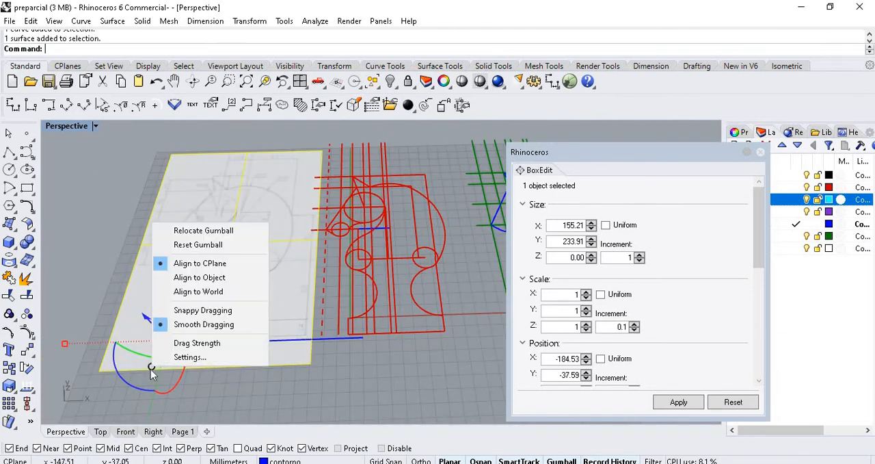
click(212, 246)
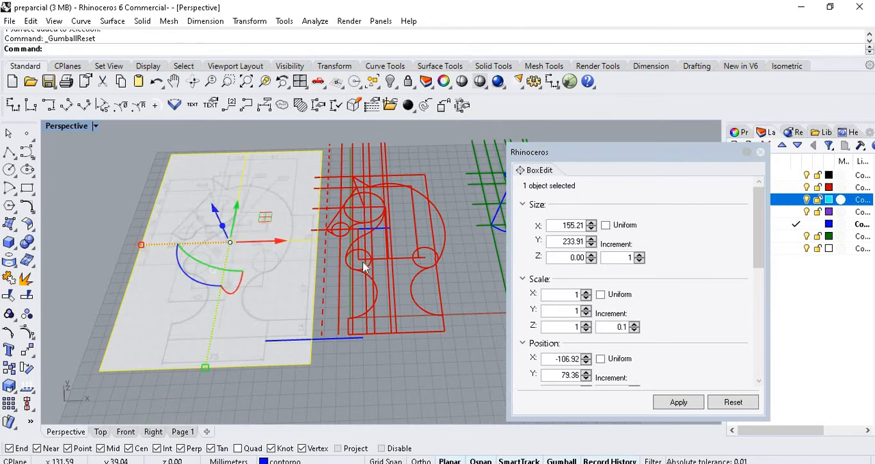
click(201, 140)
click(215, 192)
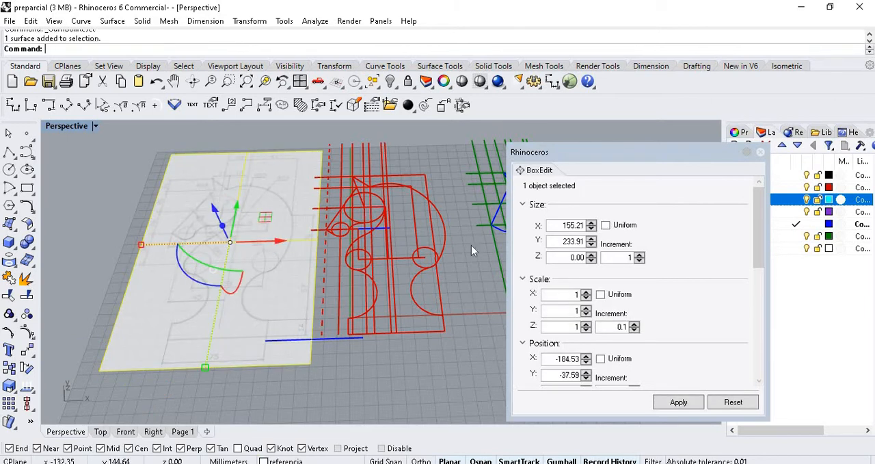
- Set the reference picture's X and Y position to 0 in BoxEdit and deselect it
drag(759, 247, 758, 285)
click(574, 260)
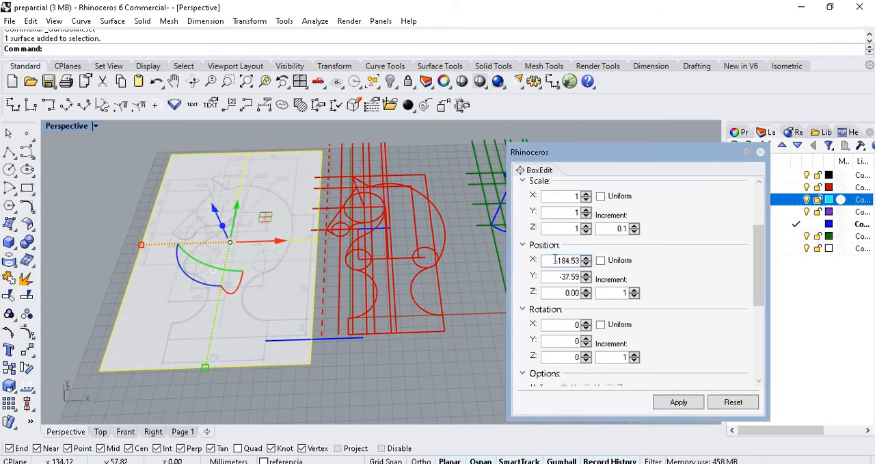
drag(555, 260, 586, 277)
text(00)
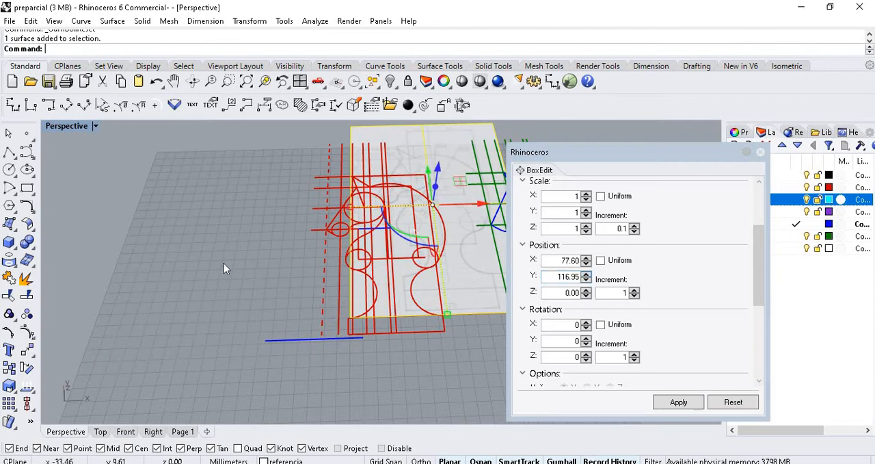
click(224, 263)
scroll(228, 268, down, 3)
scroll(352, 212, up, 4)
scroll(324, 218, up, 2)
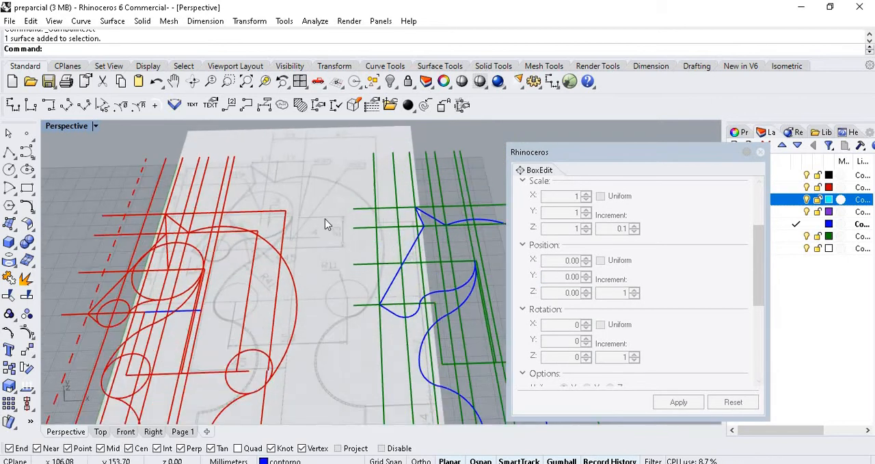
- Reselect the reference picture, then dock BoxEdit back beneath the layer list and enlarge its area
click(324, 218)
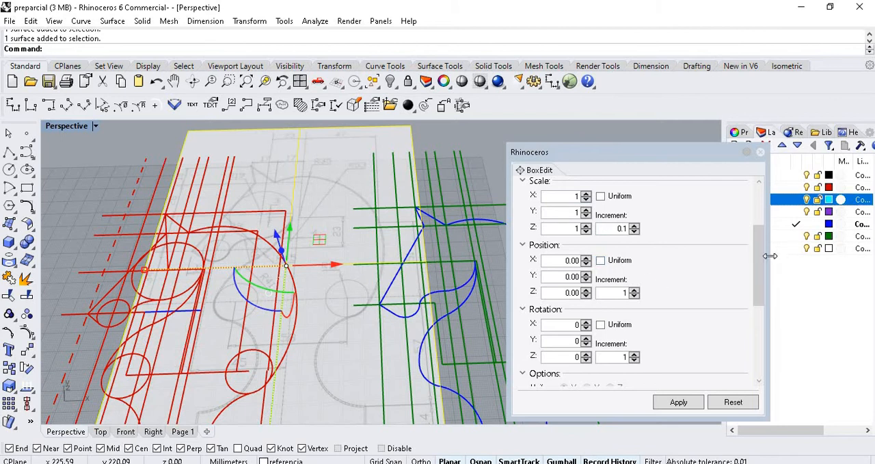
mouse_move(760, 250)
mouse_down()
mouse_move(766, 297)
mouse_move(763, 250)
mouse_up()
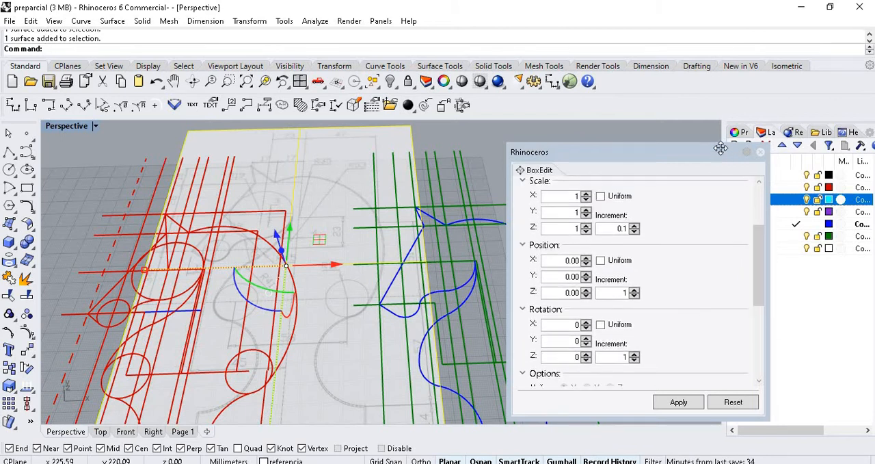
drag(661, 149, 791, 371)
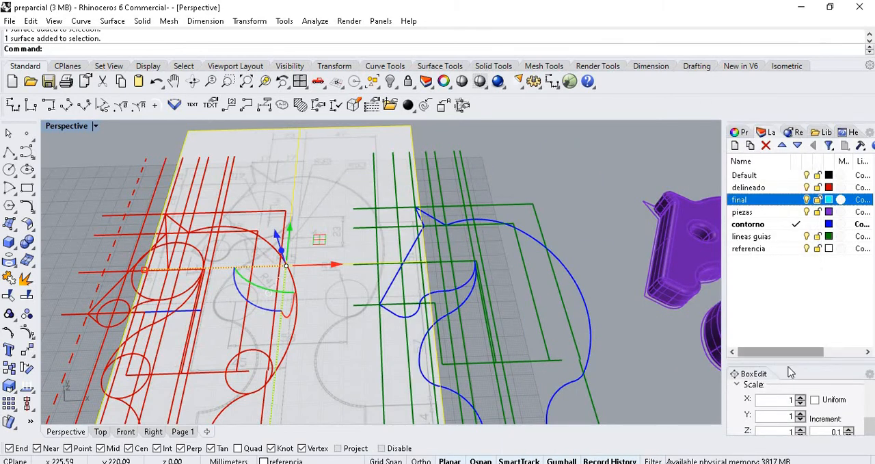
drag(785, 311, 785, 269)
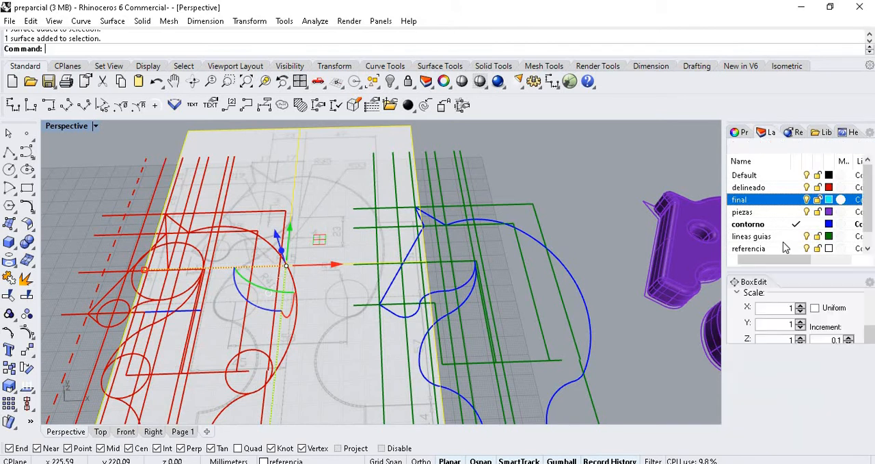
- Show the object properties and check the inner stepped green guide line's position, rotation and size settings in BoxEdit
click(738, 132)
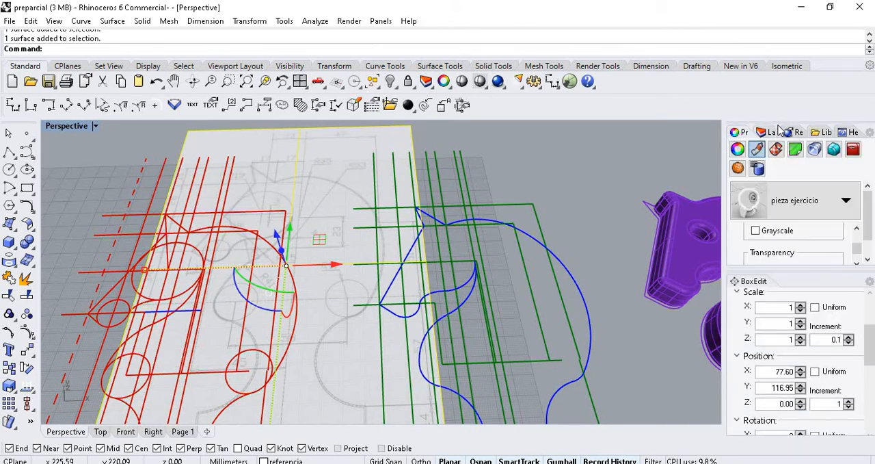
click(766, 132)
click(738, 132)
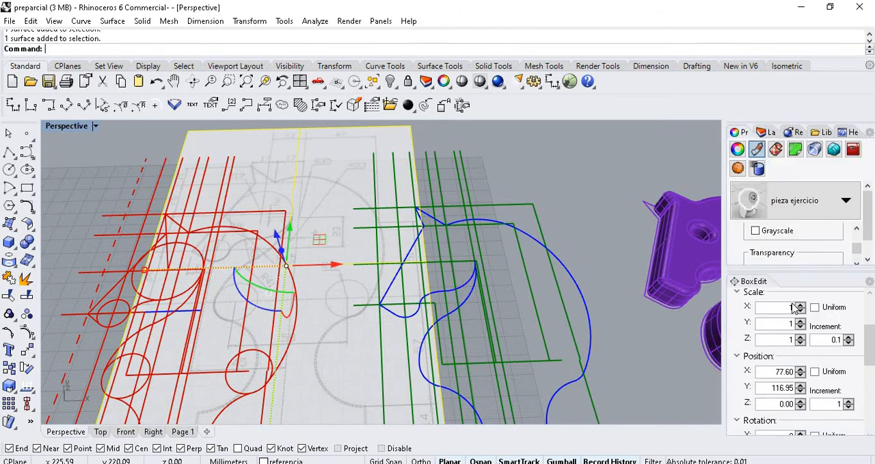
click(511, 173)
click(516, 239)
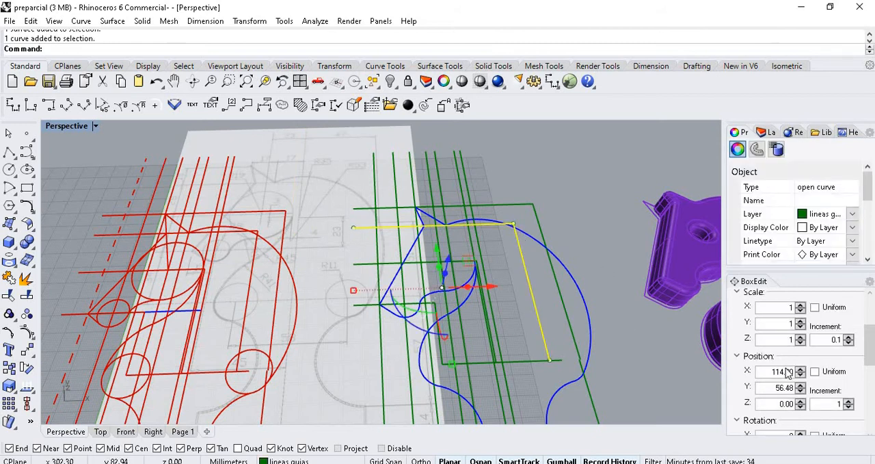
scroll(770, 367, down, 4)
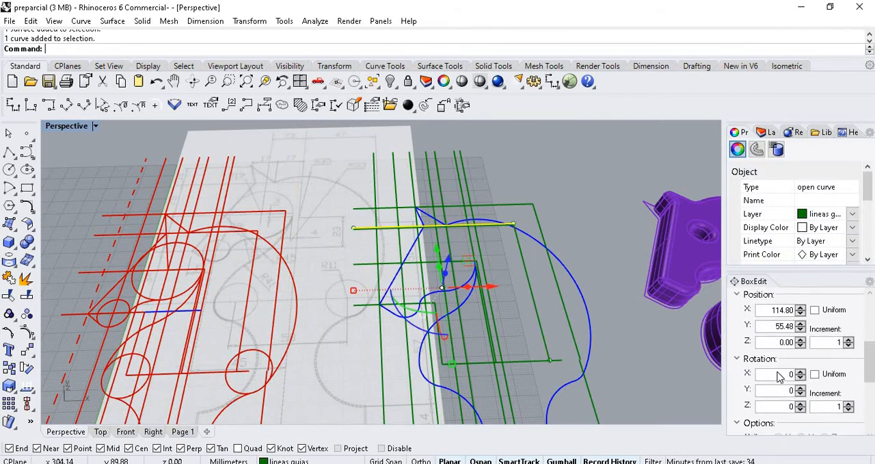
scroll(764, 313, up, 5)
scroll(772, 321, up, 2)
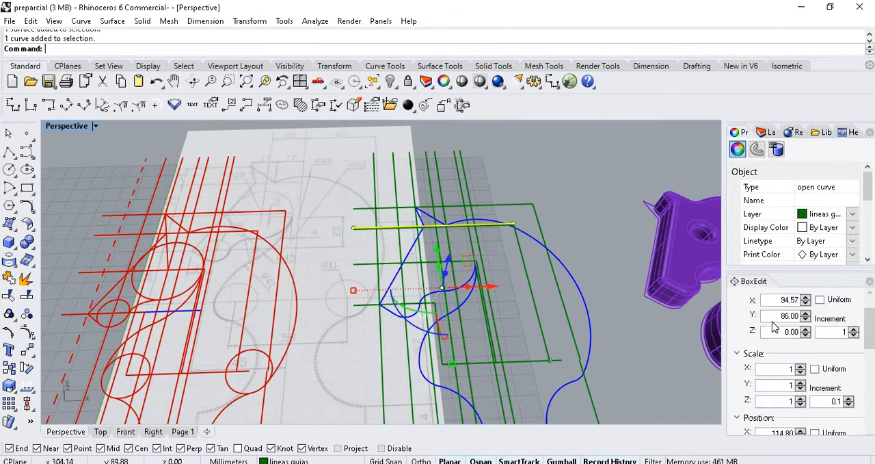
- Clear the guide line's selection and check the purple circle's X and Y size in BoxEdit
click(454, 206)
mouse_move(454, 206)
right_down()
mouse_move(424, 209)
mouse_move(438, 208)
right_up()
right_drag(512, 171, 207, 194)
scroll(206, 189, down, 7)
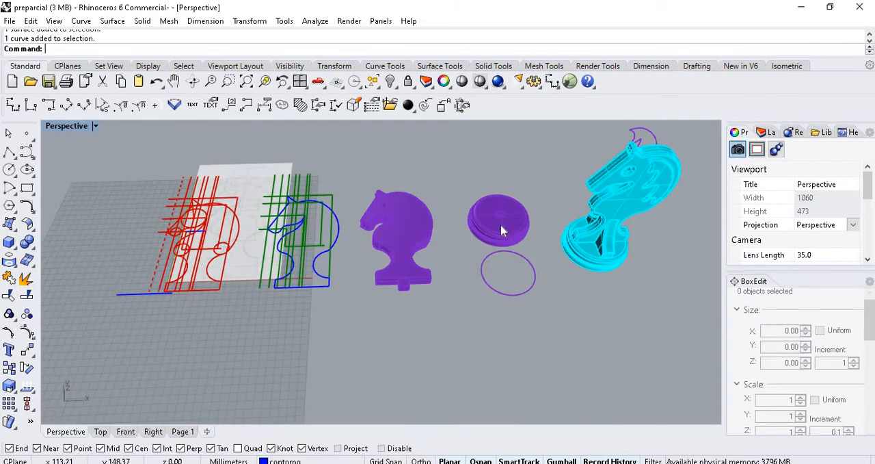
scroll(524, 260, up, 11)
click(524, 272)
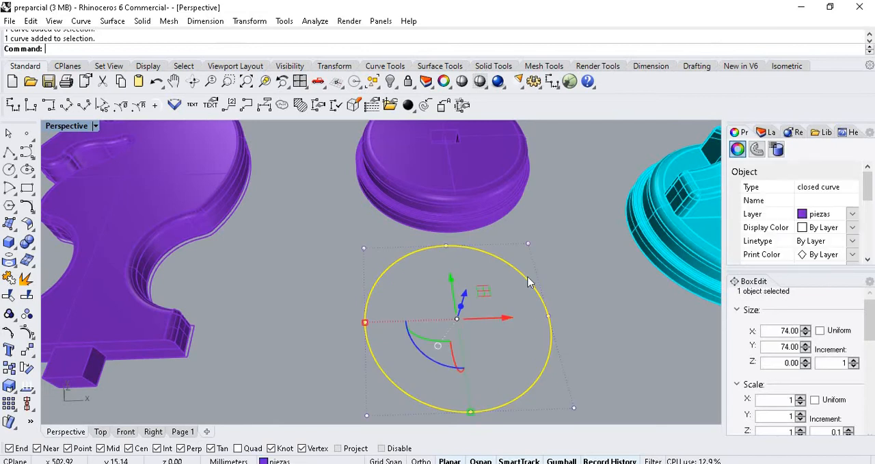
scroll(606, 283, down, 5)
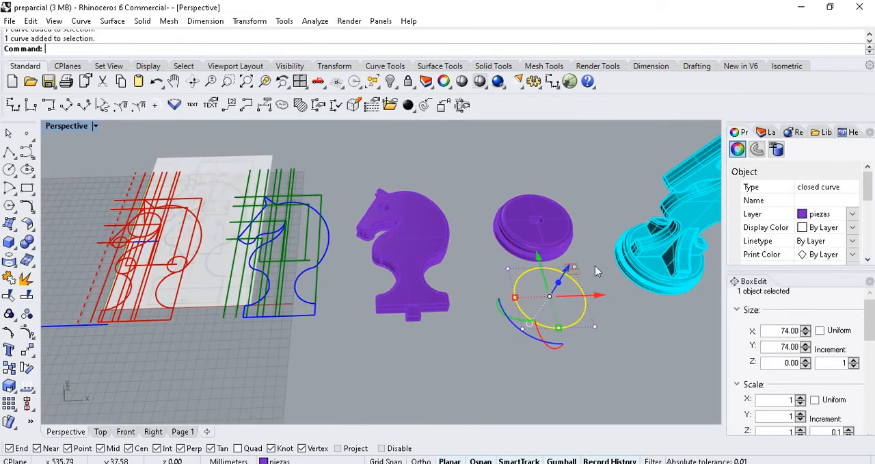
scroll(595, 265, down, 5)
- Select the reference picture and examine its BoxEdit size and position fields and its lower corner beside the red tracing
scroll(437, 305, up, 8)
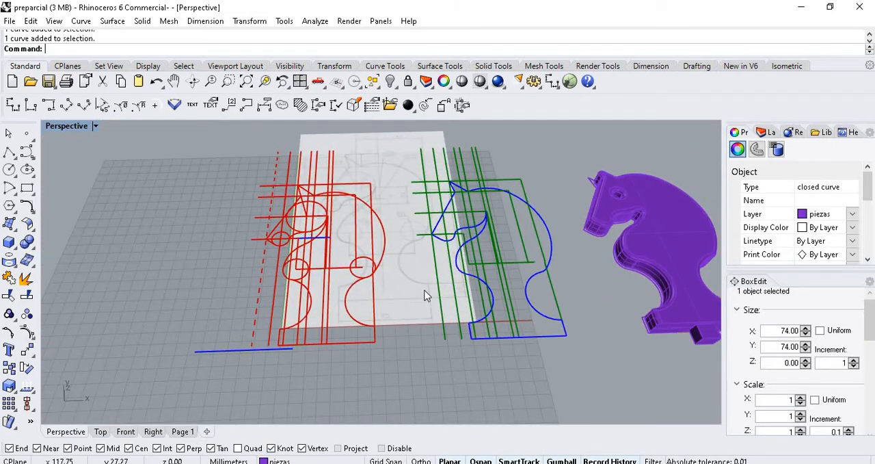
click(424, 295)
scroll(326, 255, up, 2)
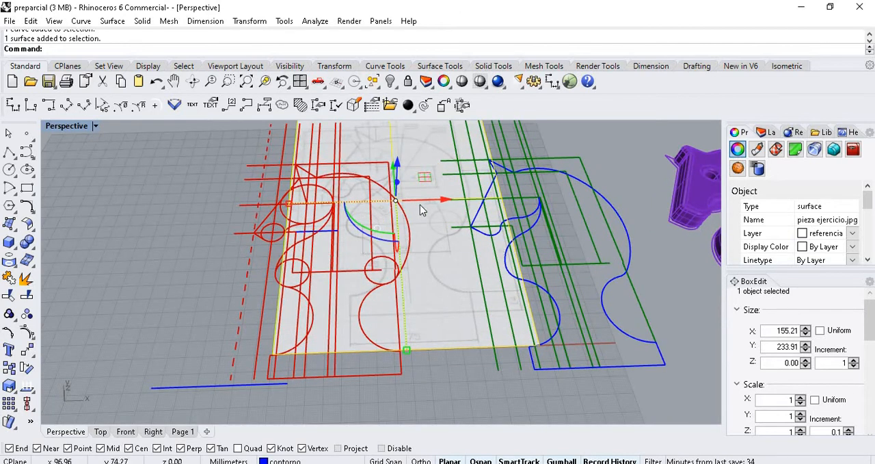
scroll(409, 200, up, 2)
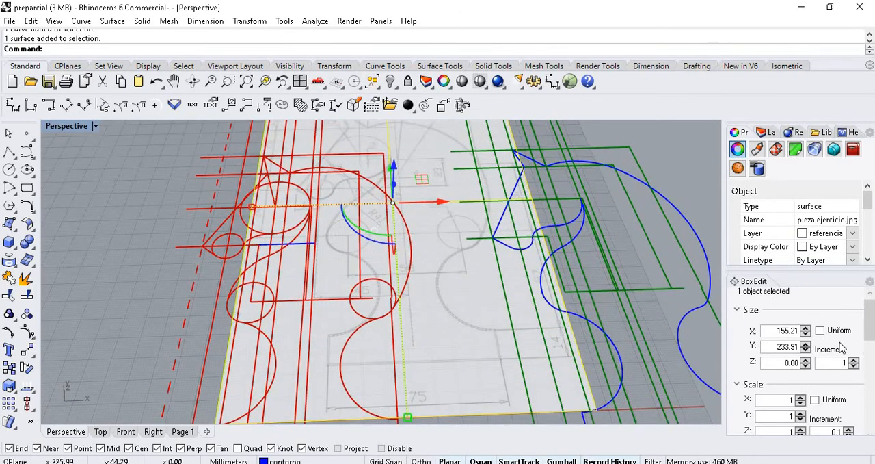
scroll(848, 344, up, 1)
scroll(851, 332, down, 4)
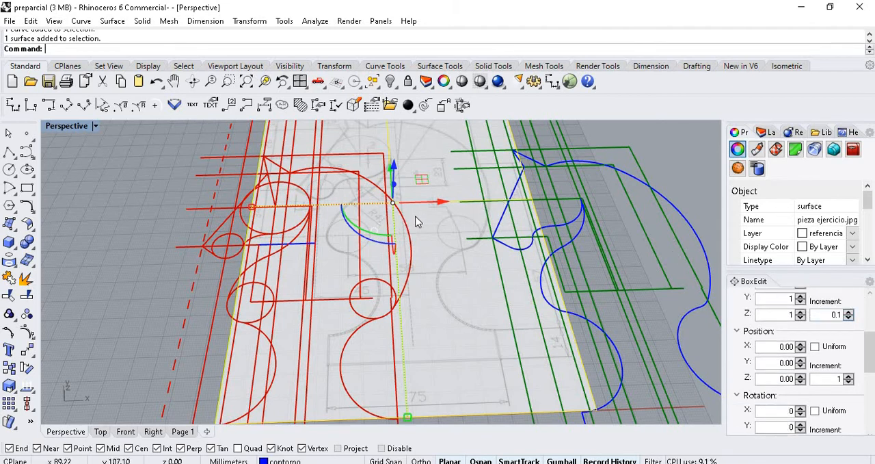
scroll(423, 227, down, 1)
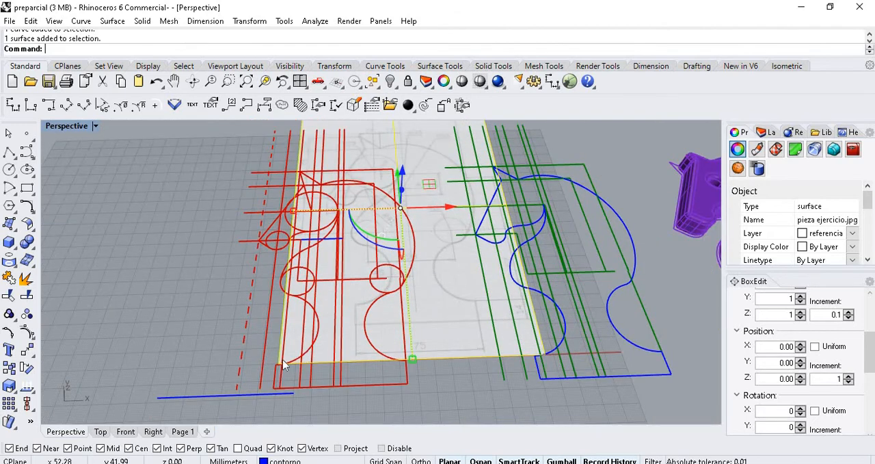
scroll(312, 344, up, 5)
scroll(311, 343, down, 2)
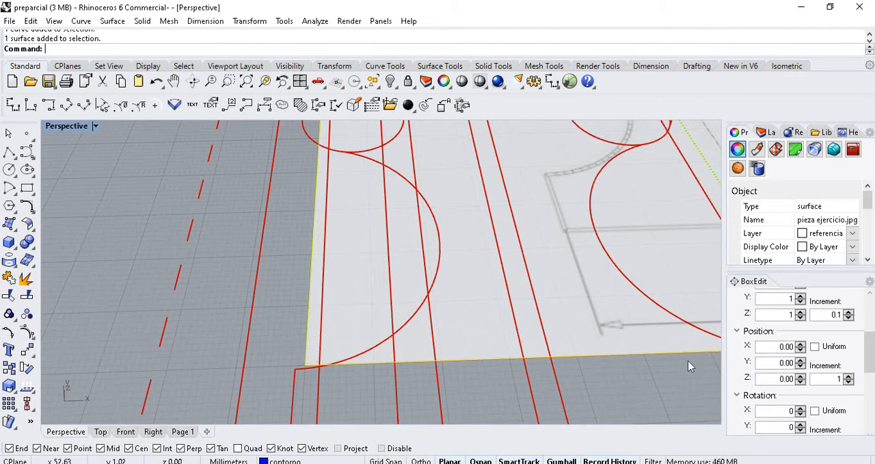
- Switch BoxEdit's pivot location to bounding boxes and back to the gumball
drag(872, 349, 872, 394)
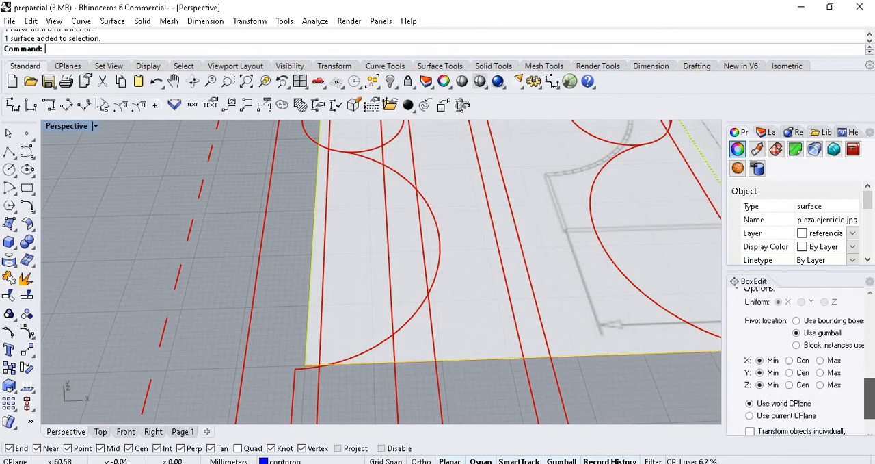
click(797, 321)
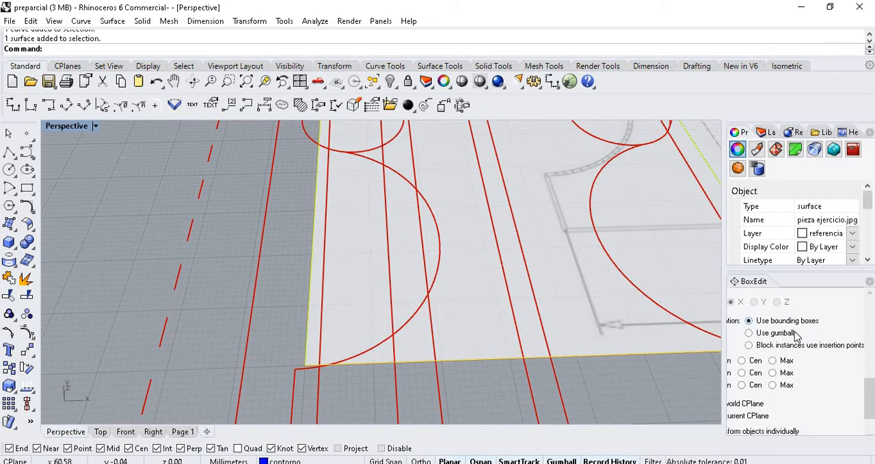
click(780, 333)
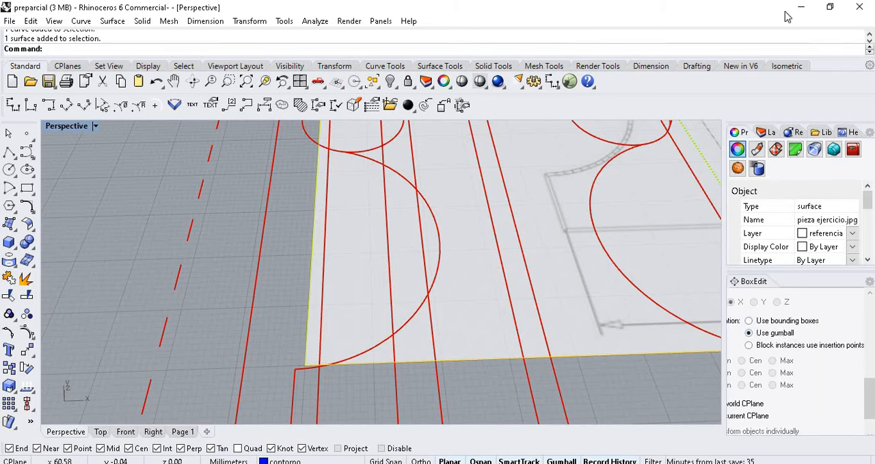
click(800, 11)
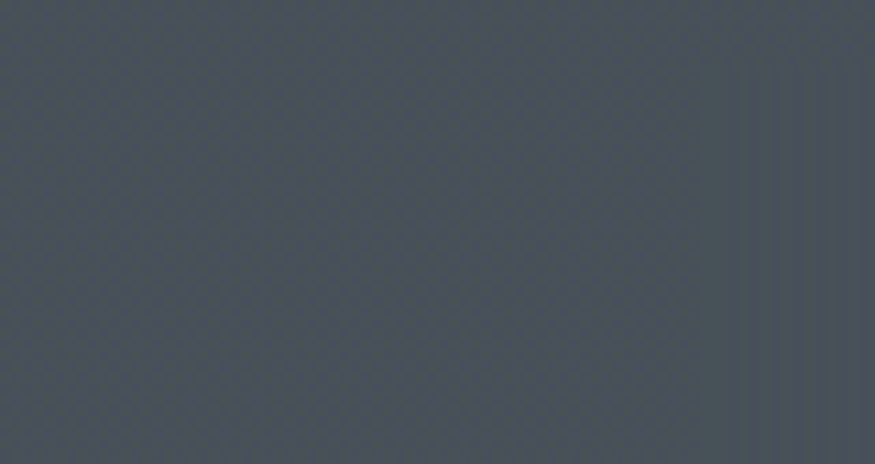
click(479, 462)
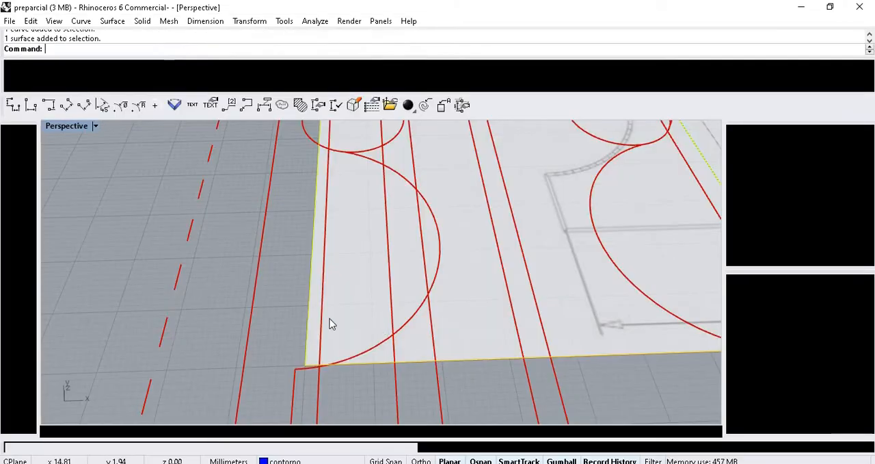
scroll(307, 319, down, 10)
scroll(363, 281, up, 4)
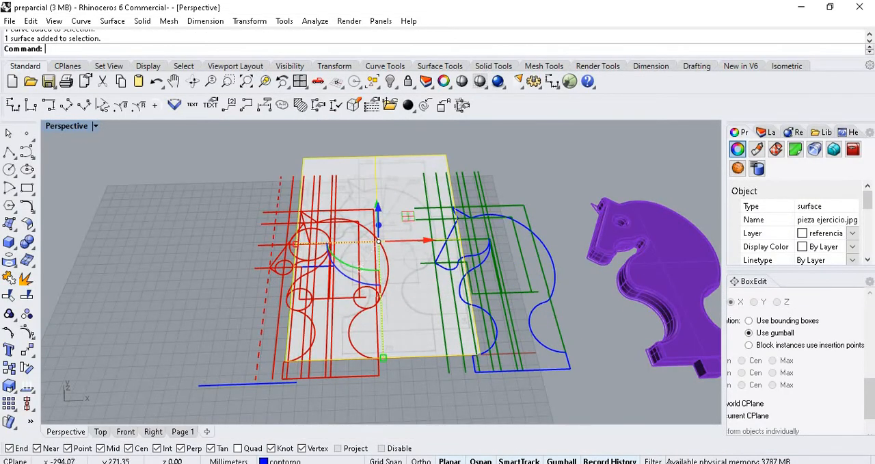
- Move the reference picture beneath the red tracing so the drawn knight lines up with it, and clear the selection
click(9, 133)
scroll(386, 252, up, 5)
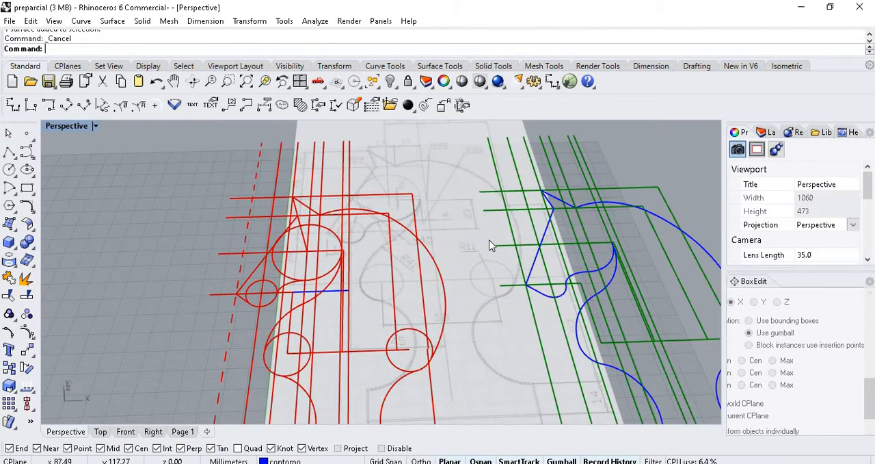
click(317, 252)
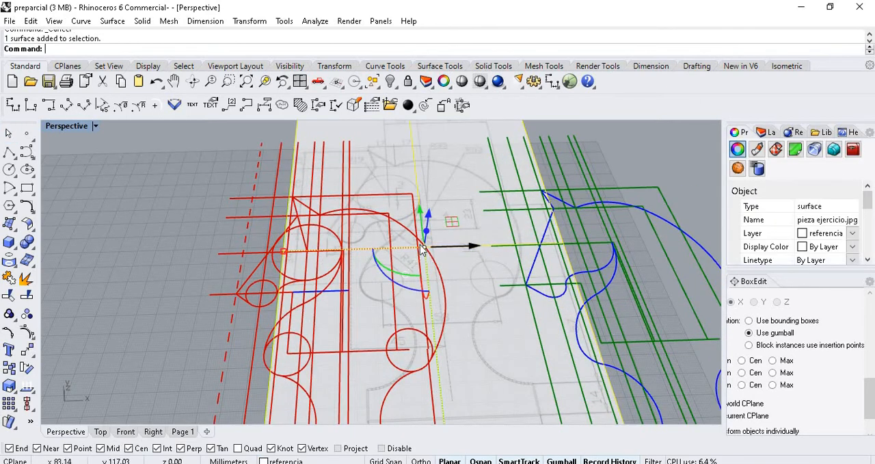
drag(421, 250, 327, 320)
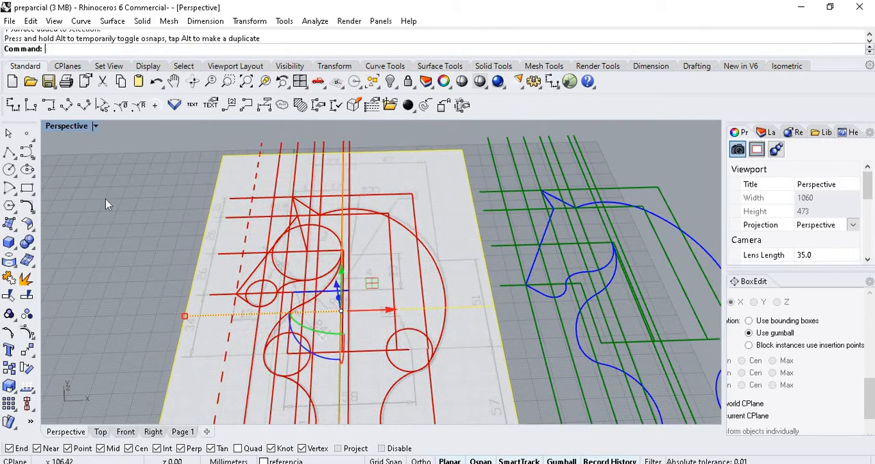
click(105, 200)
- Examine in the Top view how the red tracing fits the reference picture, and compare it with the blue contour
click(100, 431)
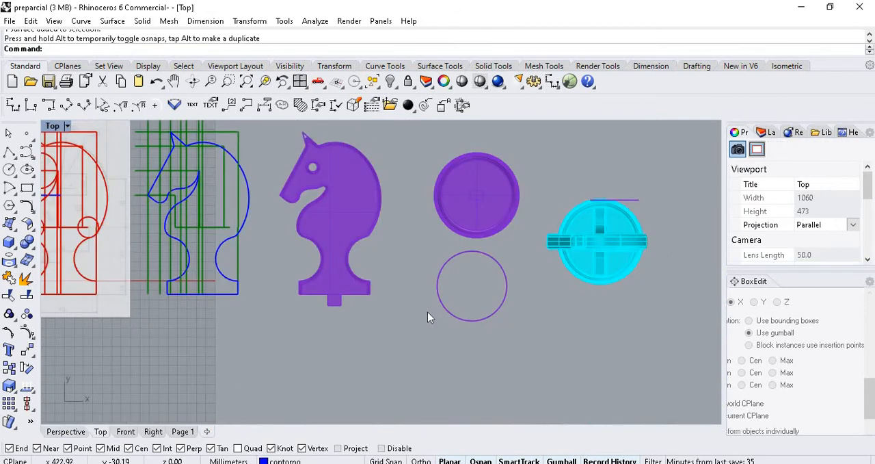
scroll(190, 240, down, 3)
scroll(285, 193, up, 10)
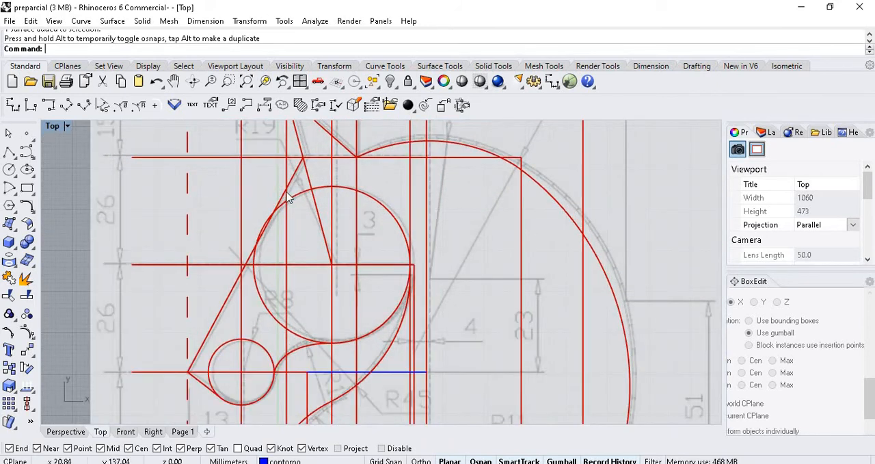
scroll(288, 197, down, 1)
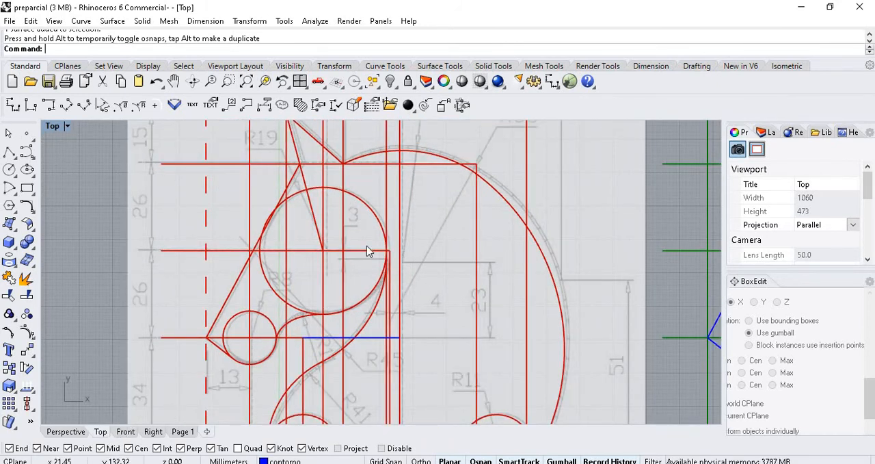
scroll(356, 225, up, 2)
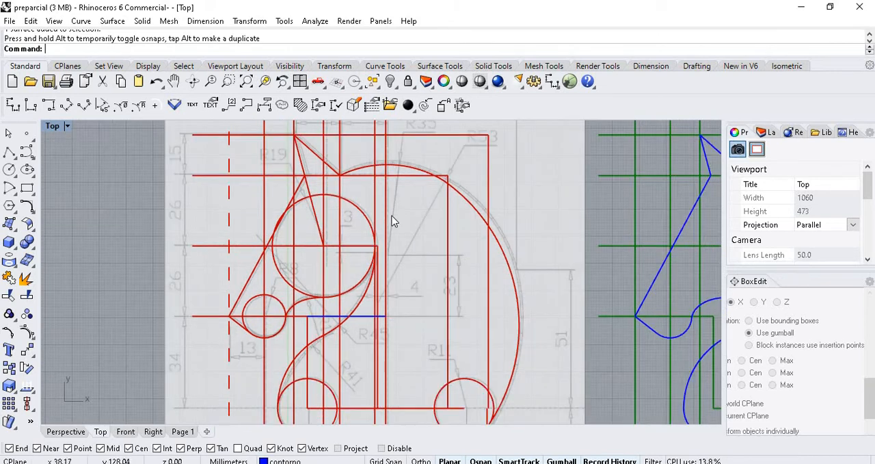
scroll(380, 209, down, 2)
scroll(389, 175, up, 1)
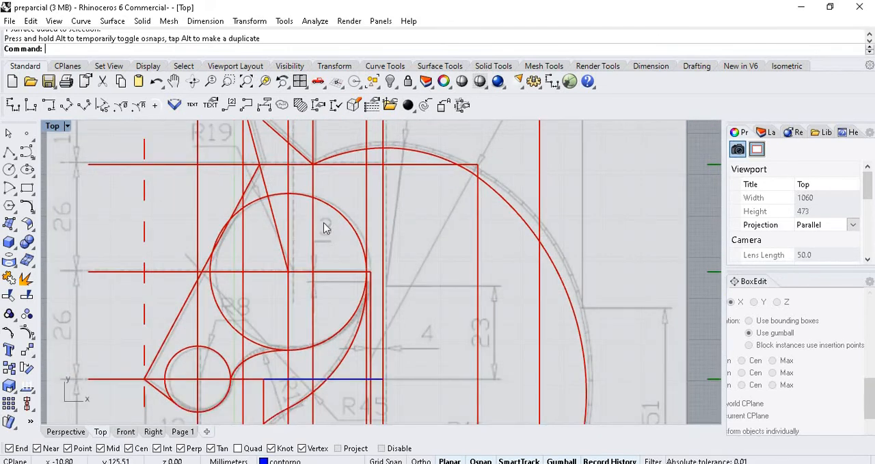
scroll(210, 244, down, 4)
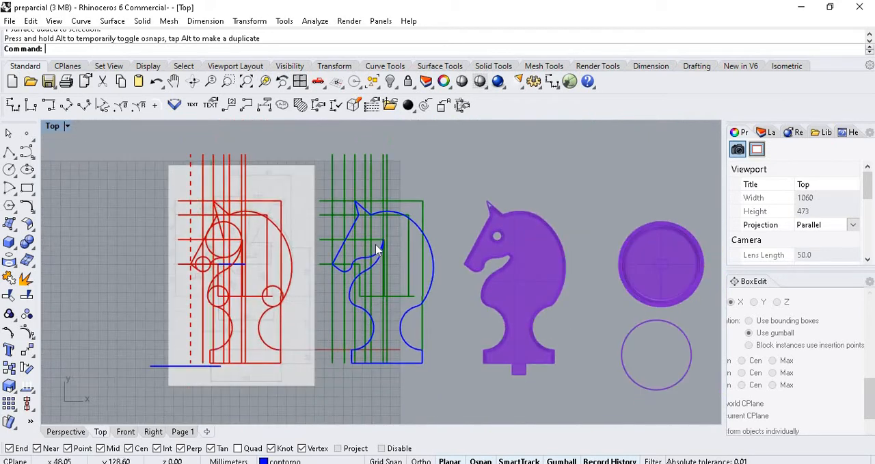
scroll(374, 225, up, 4)
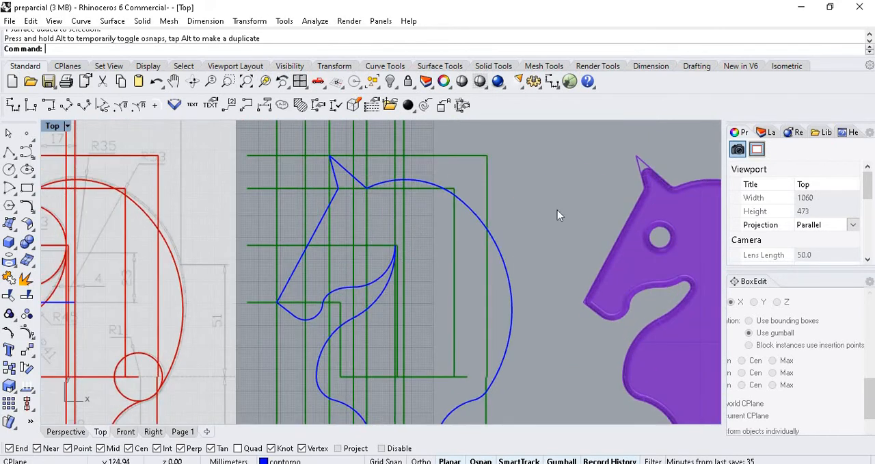
- Show the layer list and pick out the upper horizontal green guide lines around the blue knight contour
click(770, 134)
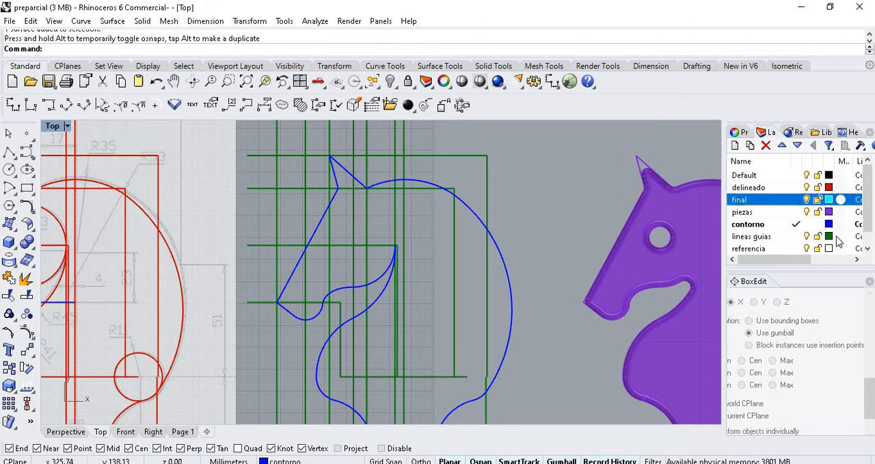
scroll(329, 240, up, 2)
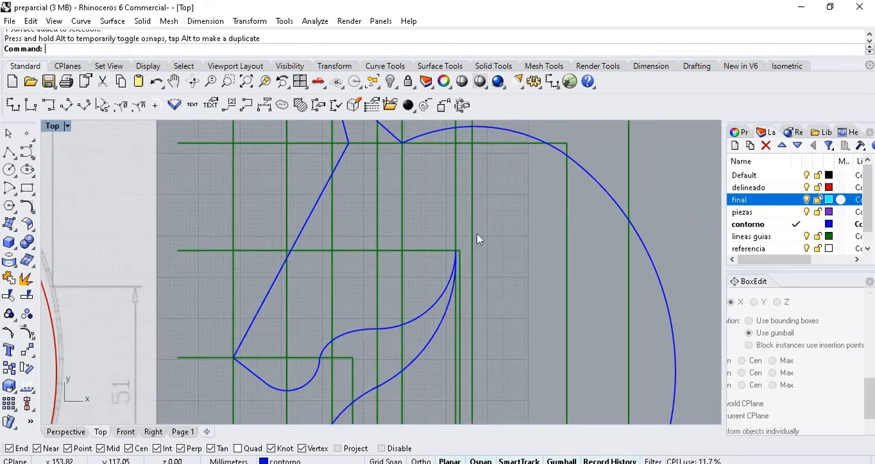
scroll(479, 239, down, 1)
scroll(469, 281, down, 1)
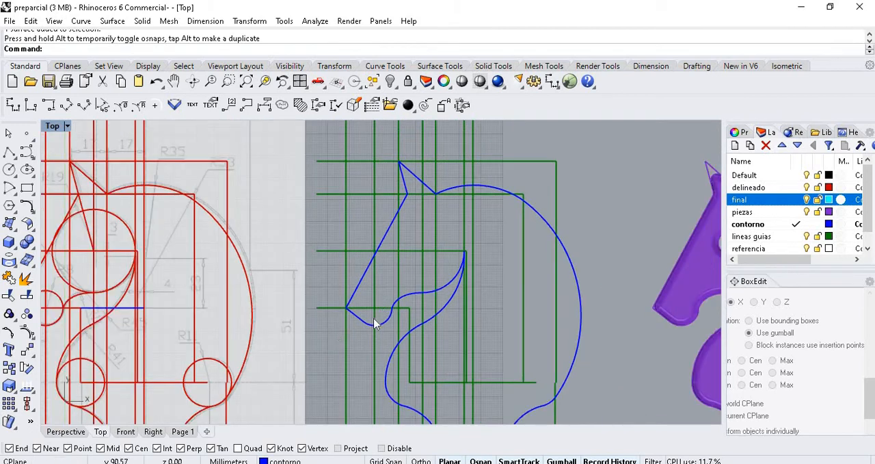
click(338, 249)
click(336, 193)
click(338, 160)
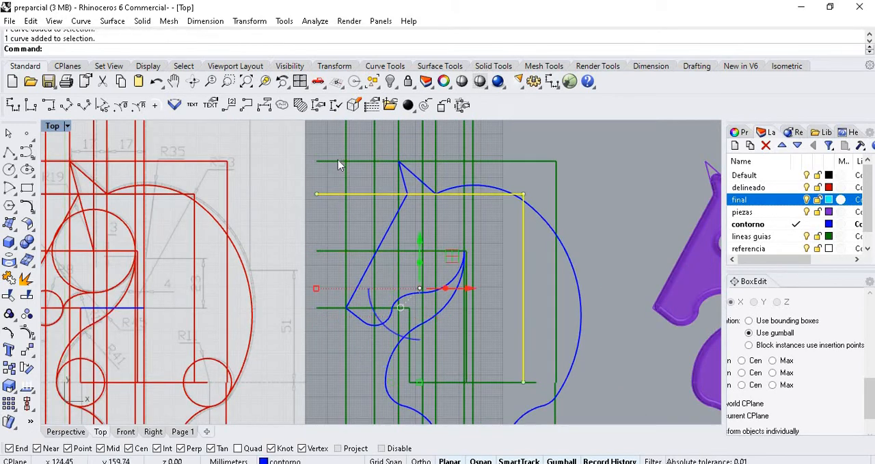
click(323, 216)
scroll(493, 213, down, 4)
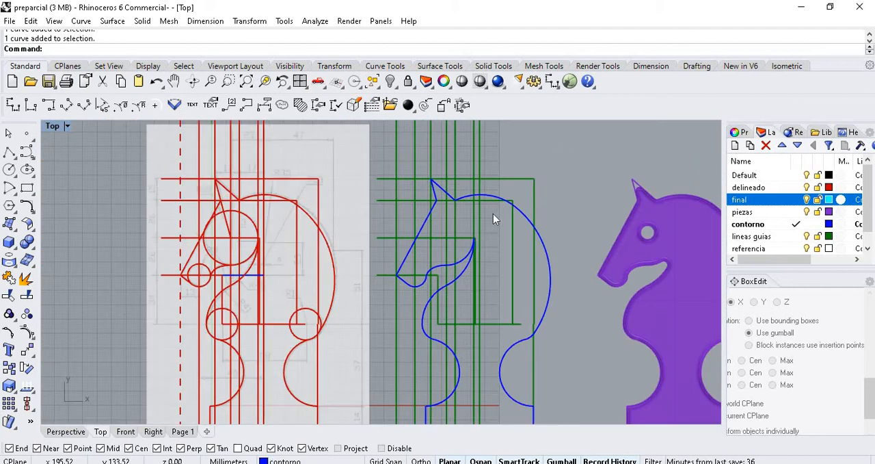
- Duplicate the whole red tracing beside the reference picture along the X axis and delete the copy
scroll(336, 209, down, 2)
scroll(336, 209, down, 2)
drag(346, 283, 345, 342)
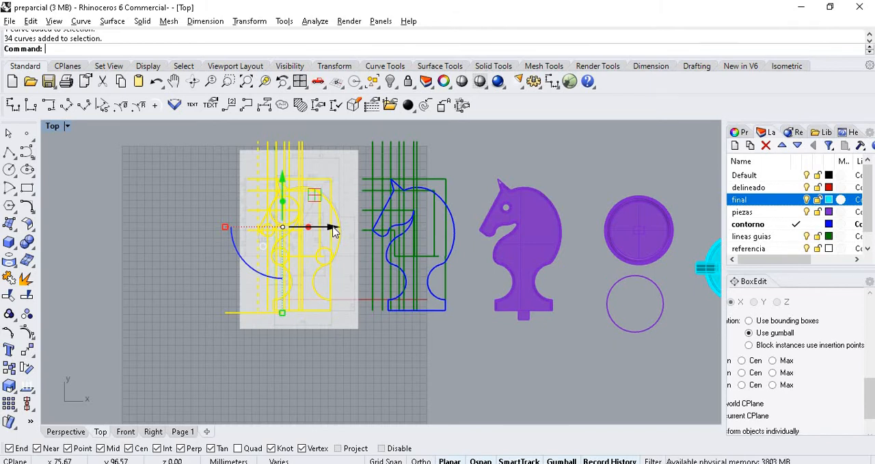
drag(331, 231, 194, 241)
key(alt)
click(233, 269)
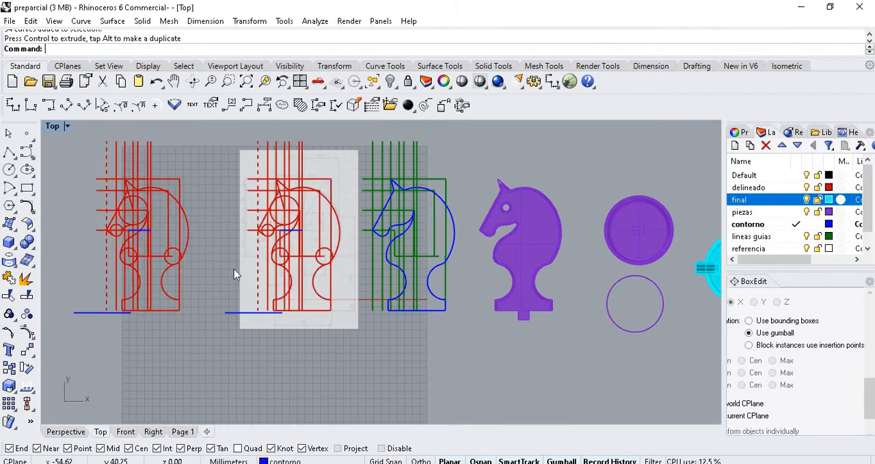
drag(182, 346, 93, 160)
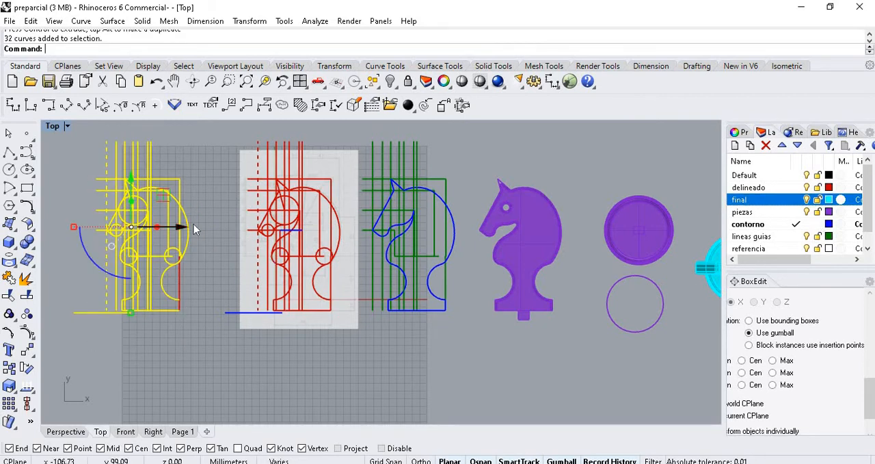
key(Delete)
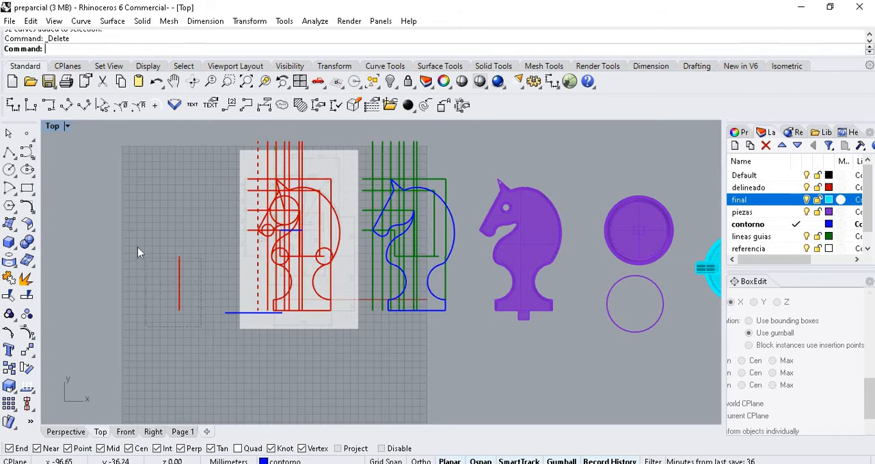
- Duplicate the purple knight body along the X axis and delete the copy
click(554, 249)
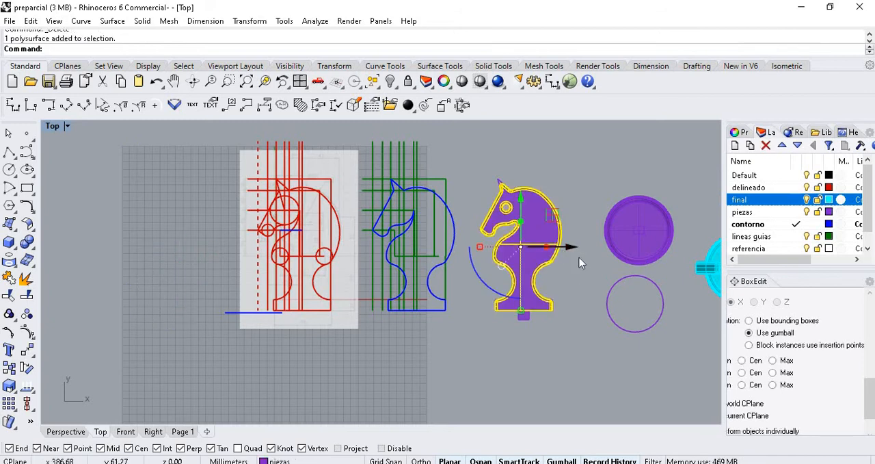
key(alt)
drag(564, 247, 633, 247)
key(Delete)
scroll(571, 215, up, 3)
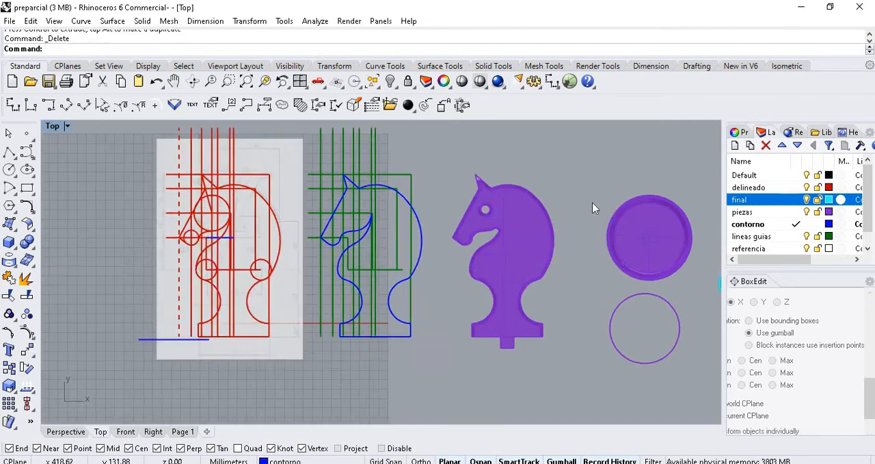
- Select the purple knight body and examine it beside the blue contour
click(525, 239)
scroll(558, 264, down, 3)
scroll(570, 260, up, 3)
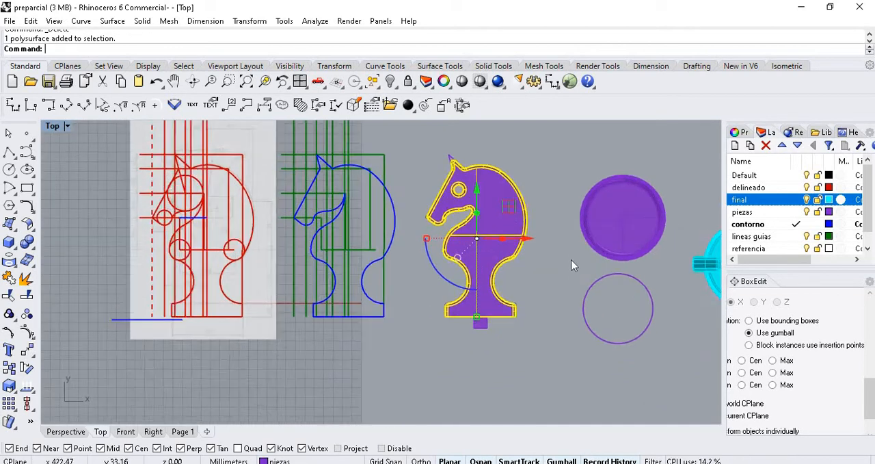
scroll(498, 199, up, 2)
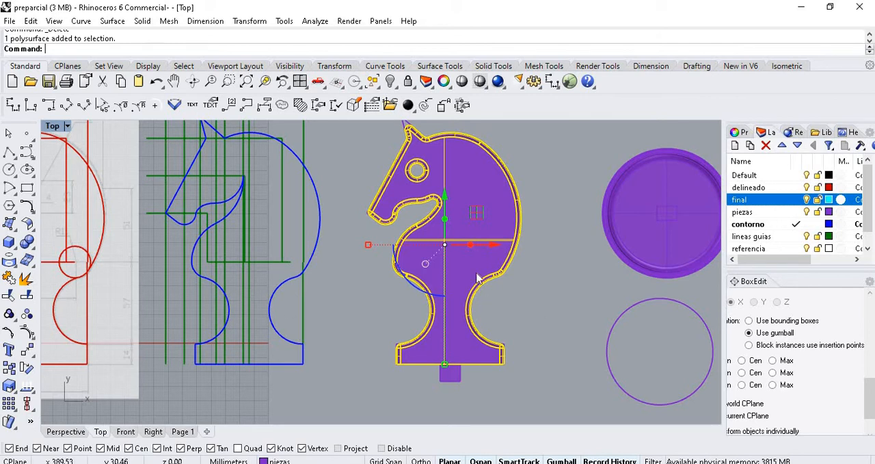
click(30, 422)
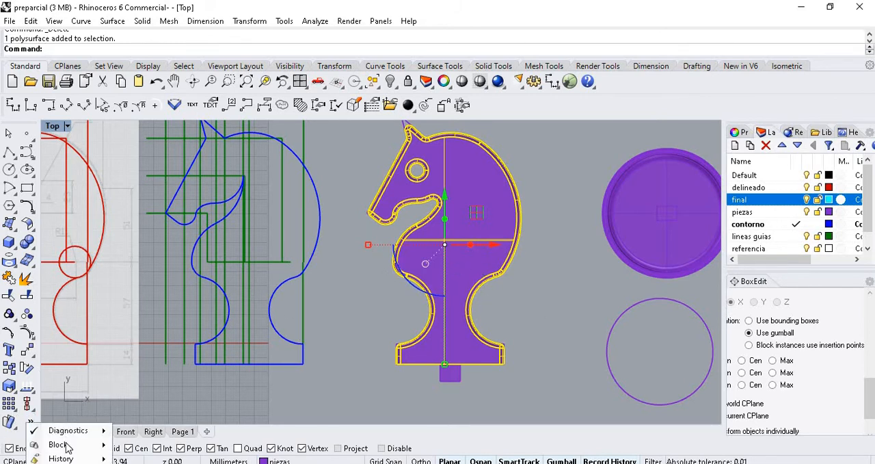
mouse_move(77, 460)
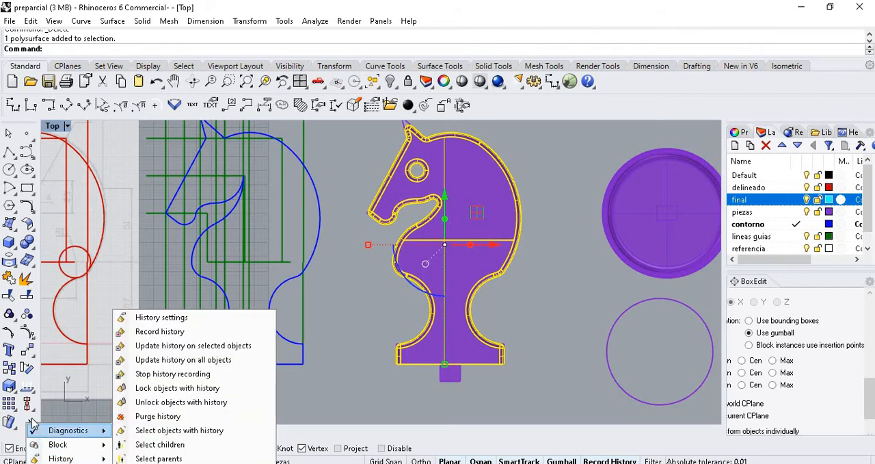
mouse_move(34, 427)
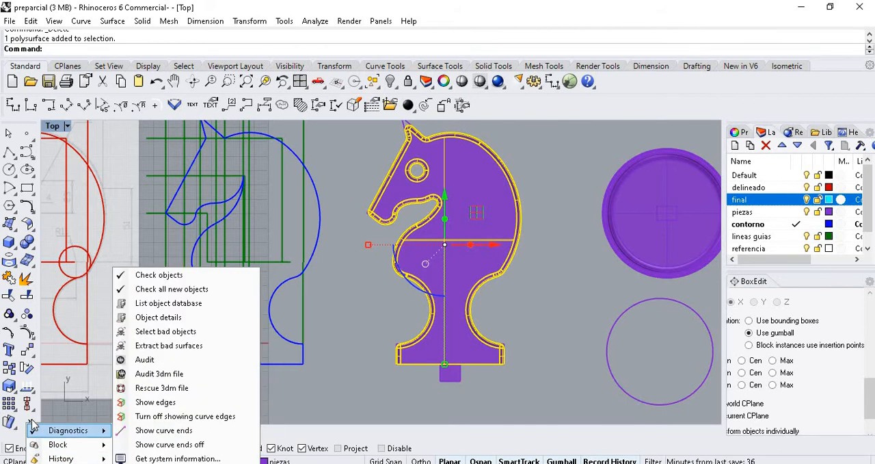
click(321, 386)
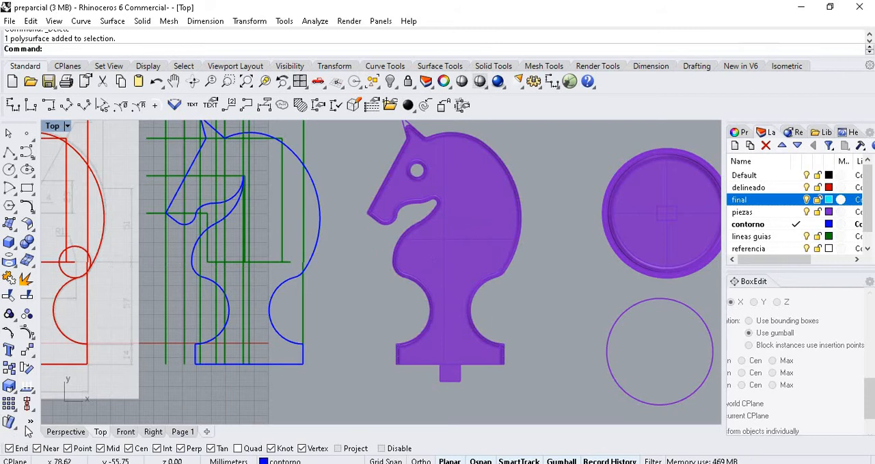
- Try to purge the construction history of the purple knight body
click(32, 423)
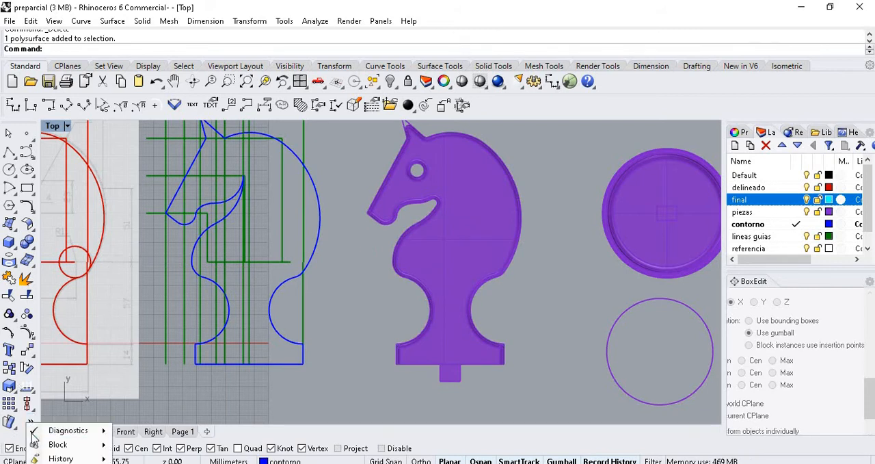
mouse_move(48, 457)
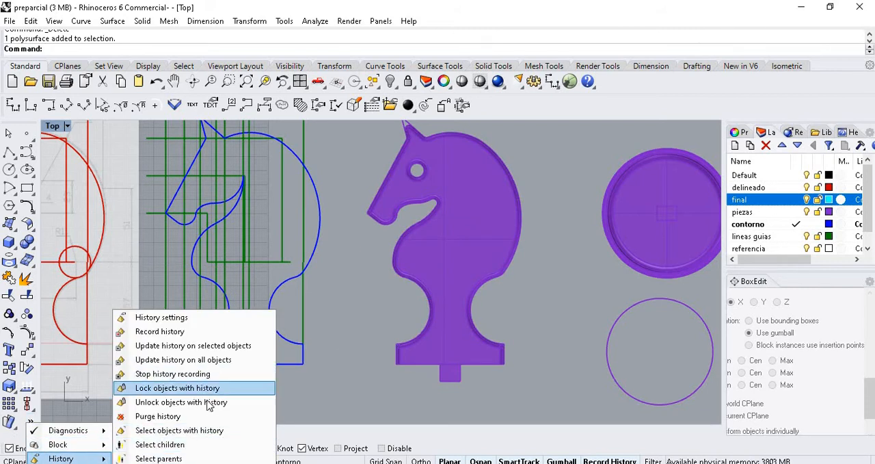
click(159, 417)
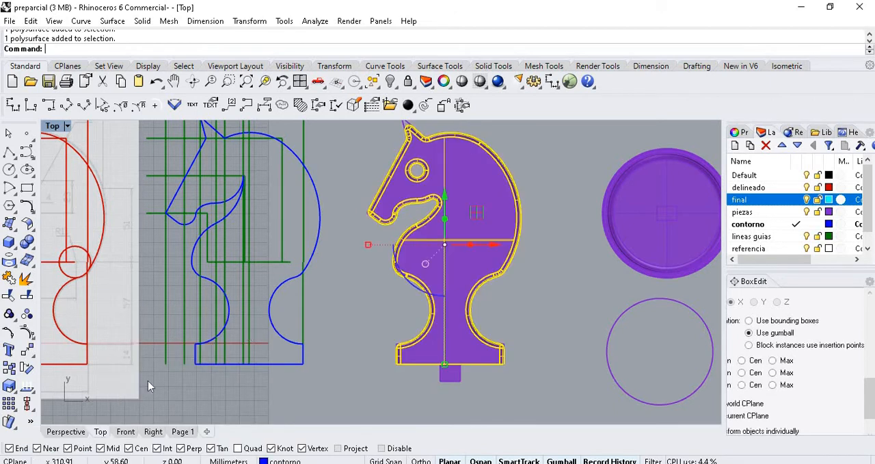
click(31, 424)
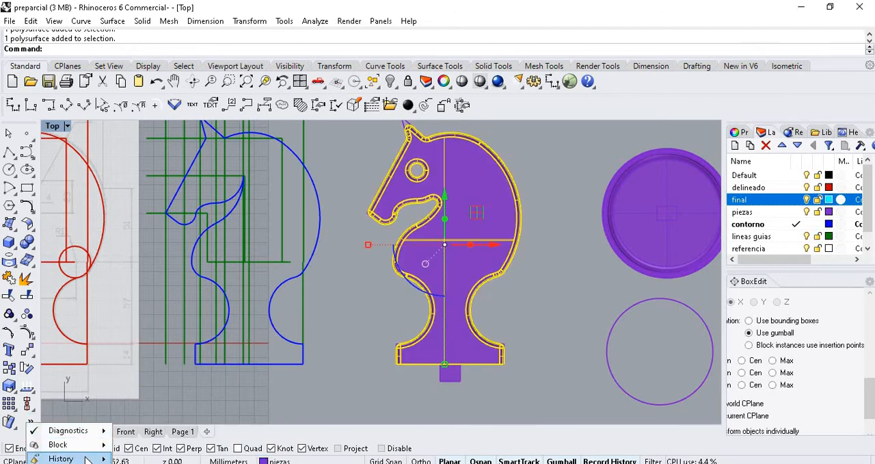
mouse_move(55, 458)
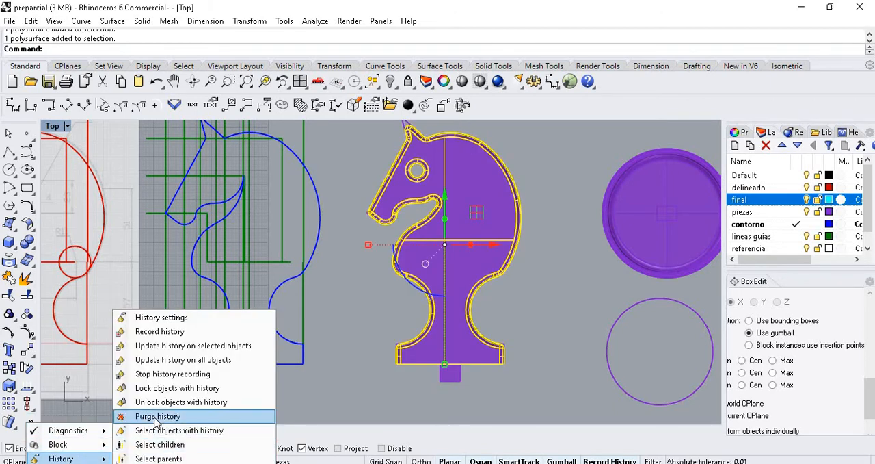
click(157, 417)
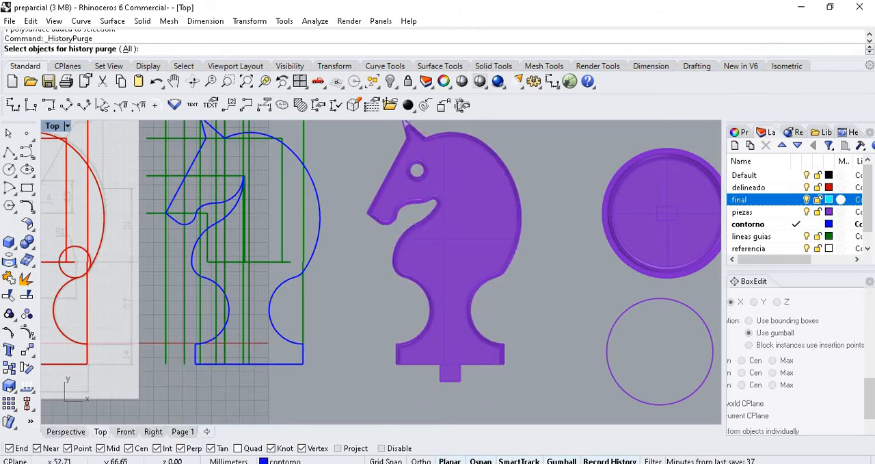
key(Escape)
- Select the purple knight body, examine it beside the purple discs and cyan assembly, and clear the selection
scroll(439, 246, down, 2)
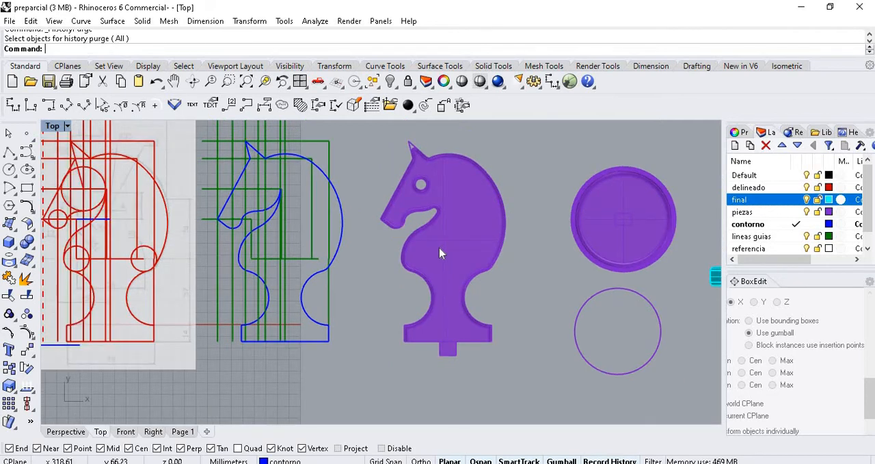
click(439, 248)
scroll(451, 253, down, 3)
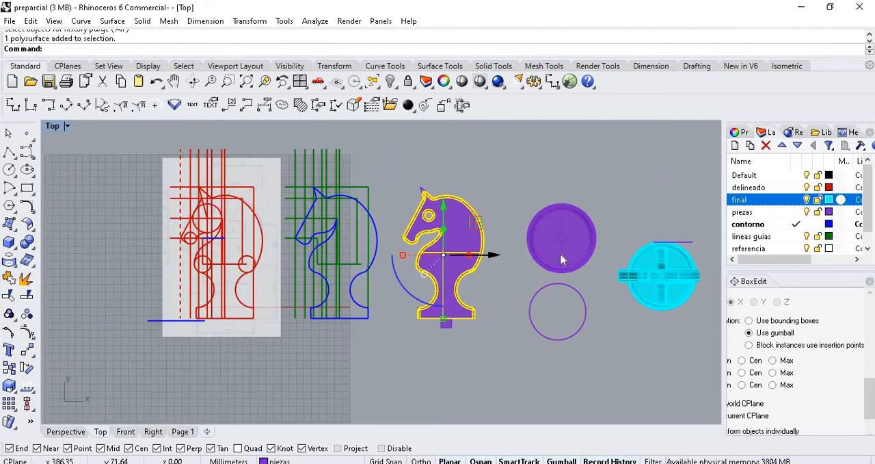
scroll(594, 228, up, 2)
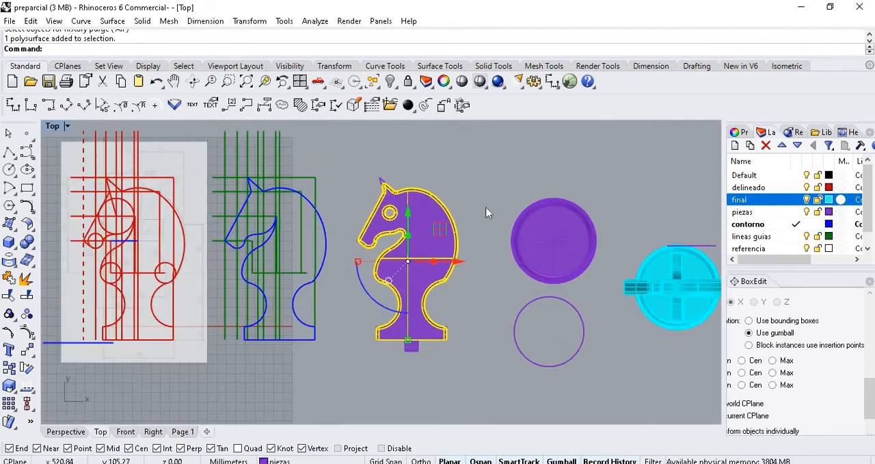
scroll(224, 259, up, 4)
scroll(184, 246, down, 4)
scroll(485, 224, up, 2)
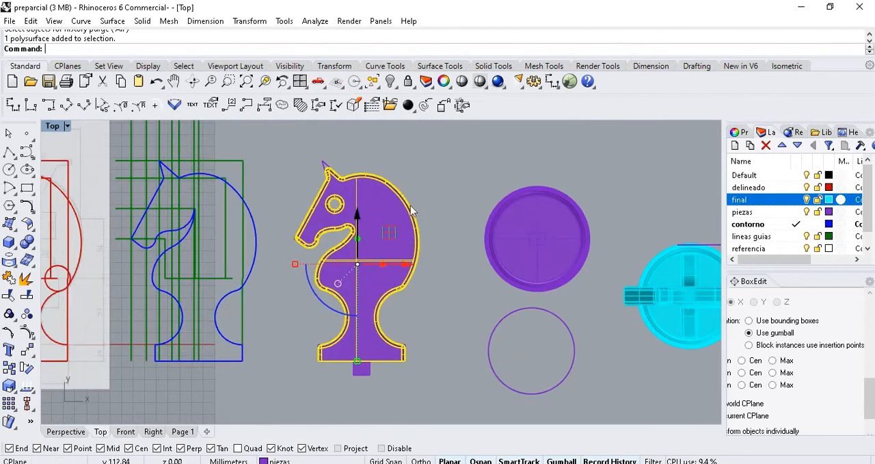
scroll(311, 225, up, 2)
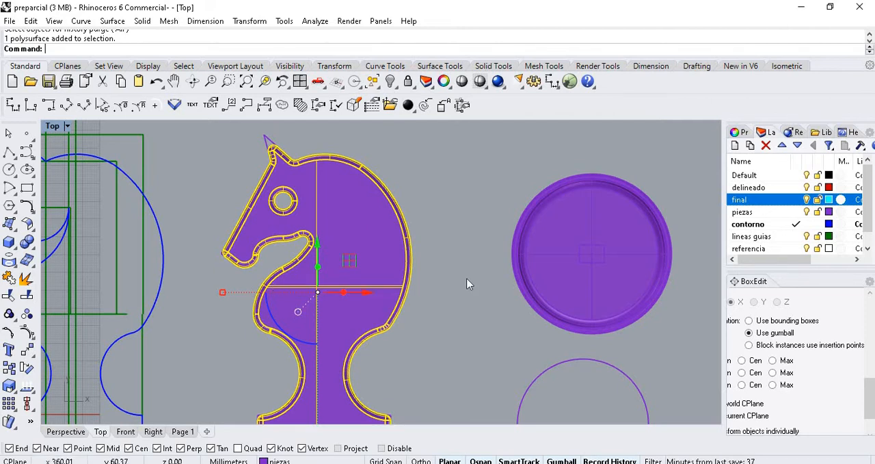
scroll(468, 284, down, 5)
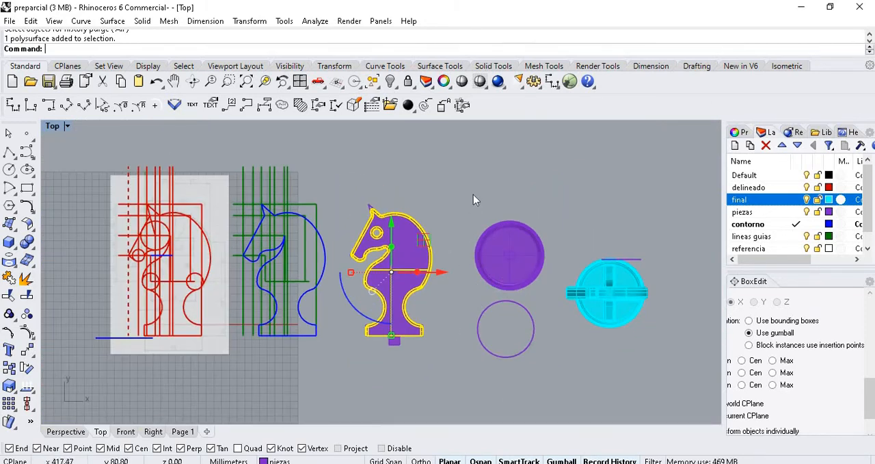
click(473, 195)
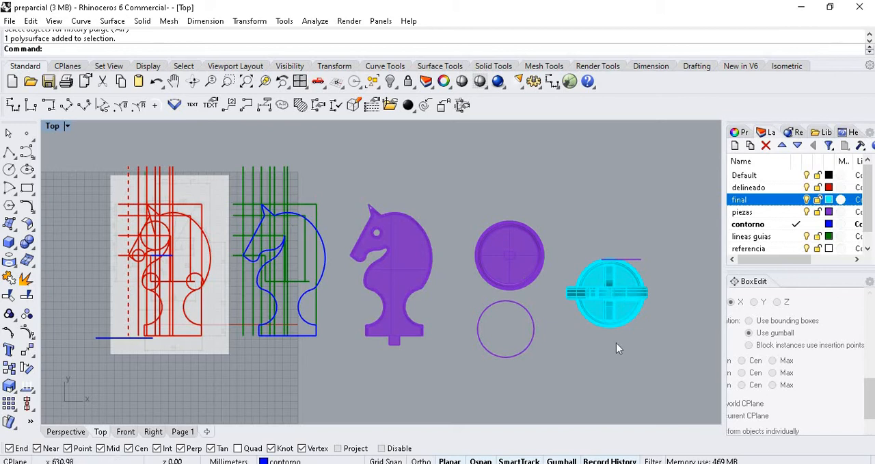
- Review the modelling stages from the reference picture to the cyan assembly and pick out the delineado and piezas layers
scroll(616, 343, up, 3)
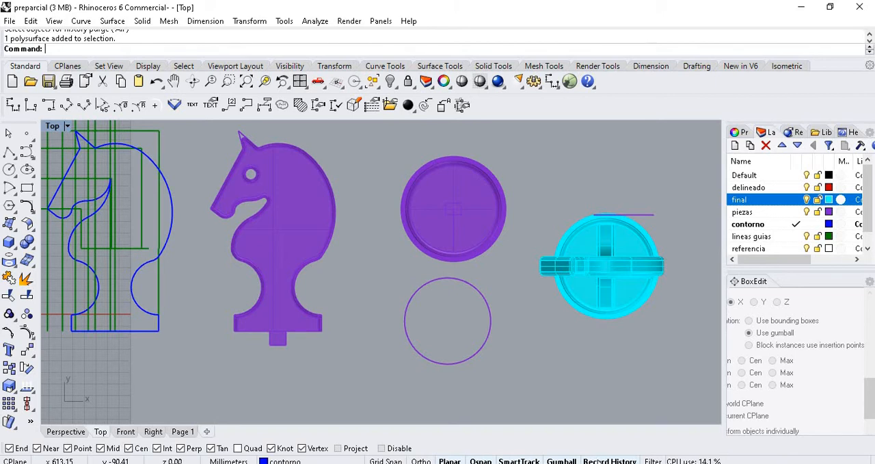
scroll(417, 225, down, 4)
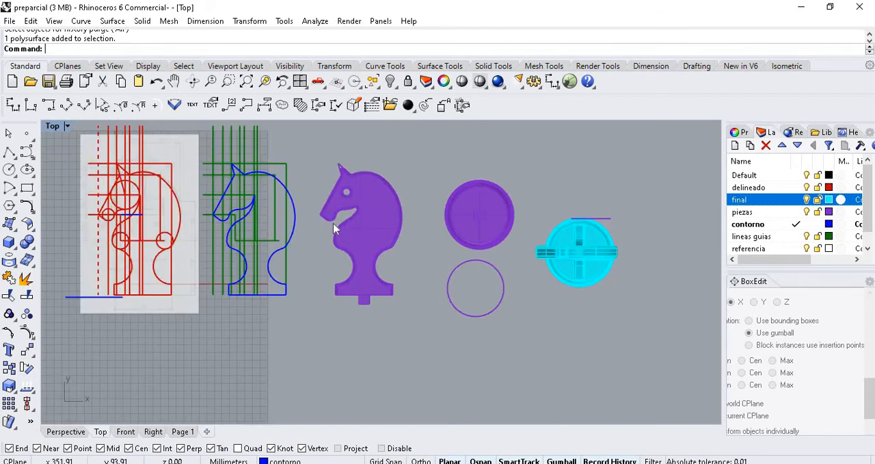
scroll(171, 198, up, 5)
scroll(171, 198, down, 2)
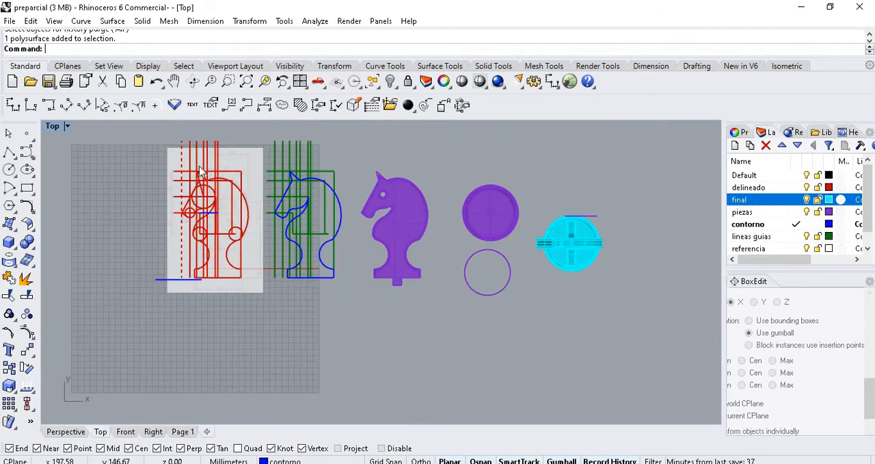
scroll(758, 217, down, 1)
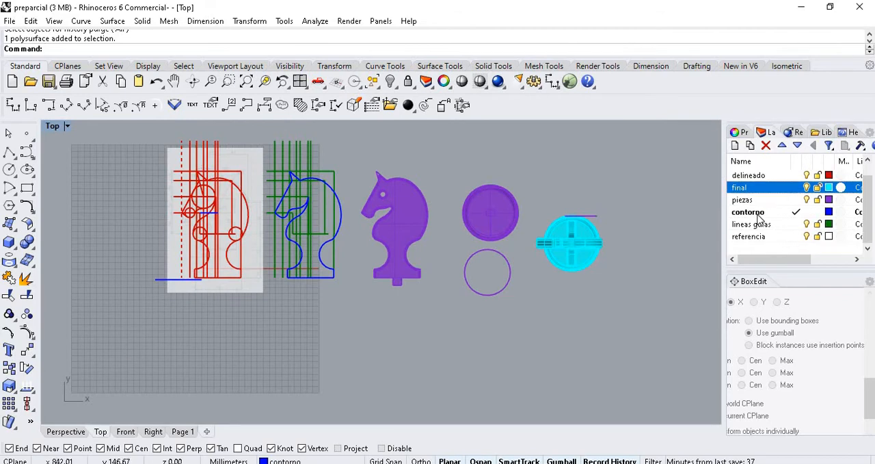
click(757, 176)
click(748, 200)
- Examine the red tracing over the reference picture and compare it with the blue contour, green guide lines and solid pieces
scroll(250, 169, up, 6)
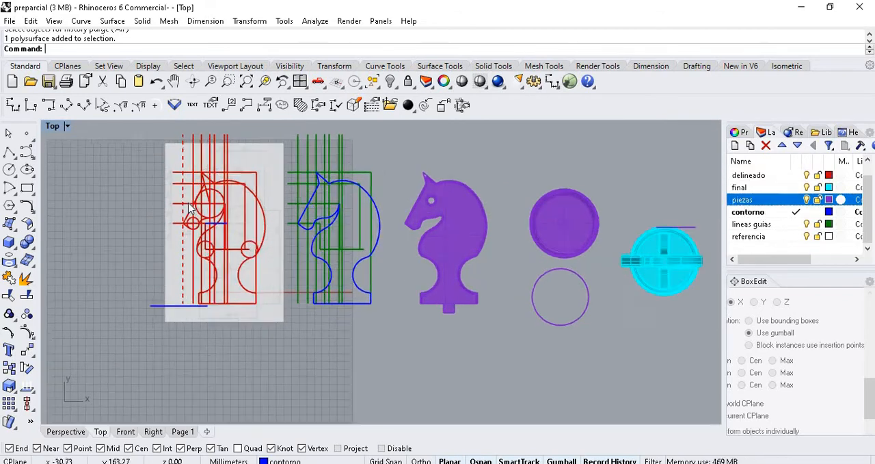
scroll(228, 186, up, 1)
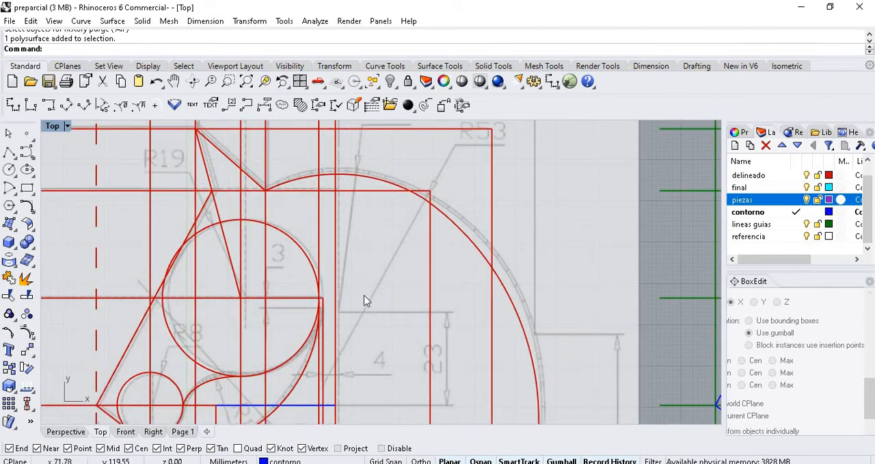
scroll(223, 217, down, 4)
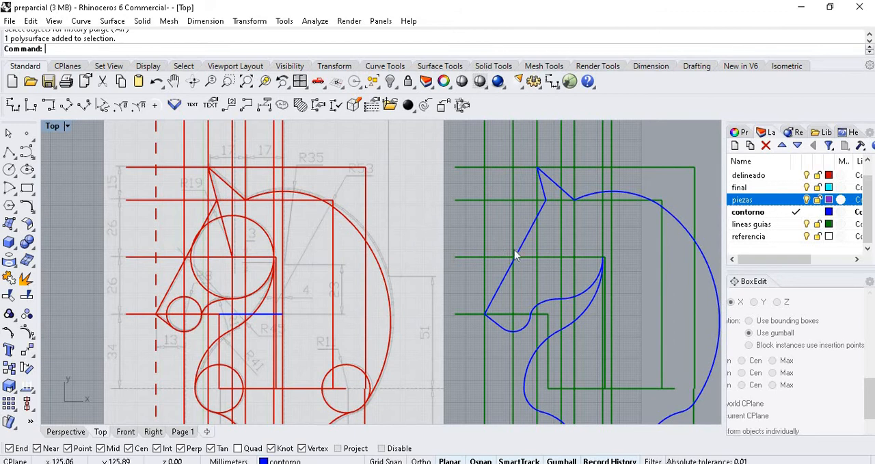
scroll(193, 232, down, 4)
scroll(444, 261, up, 4)
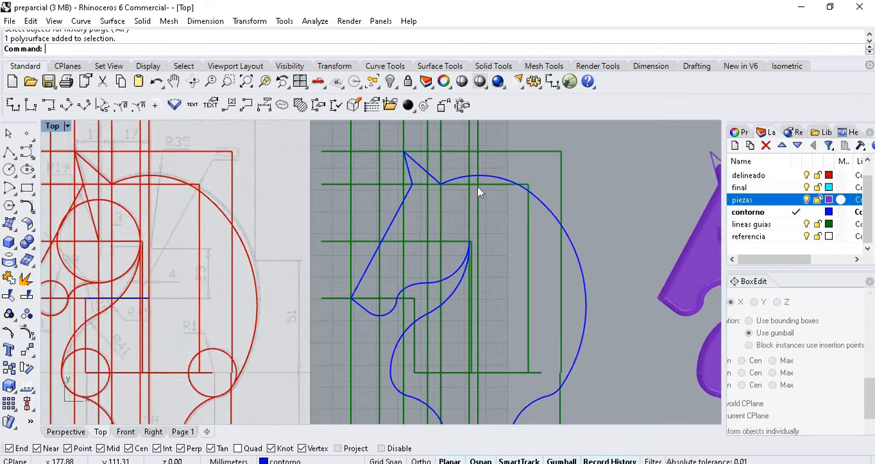
click(405, 200)
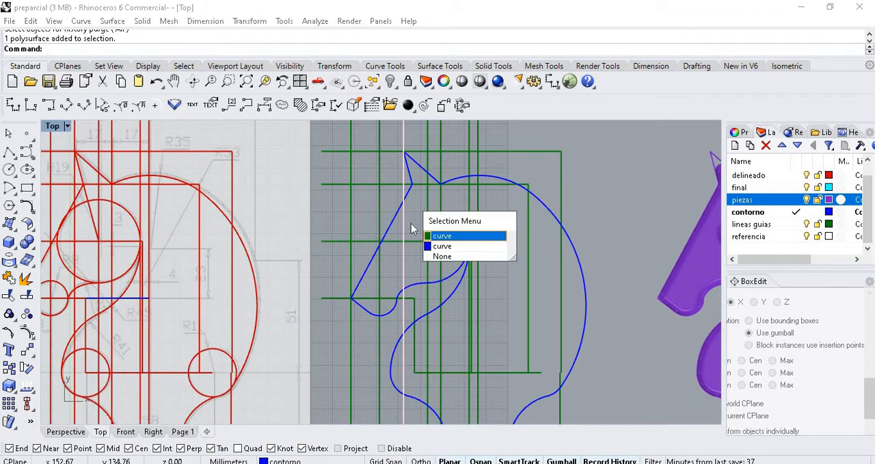
key(Escape)
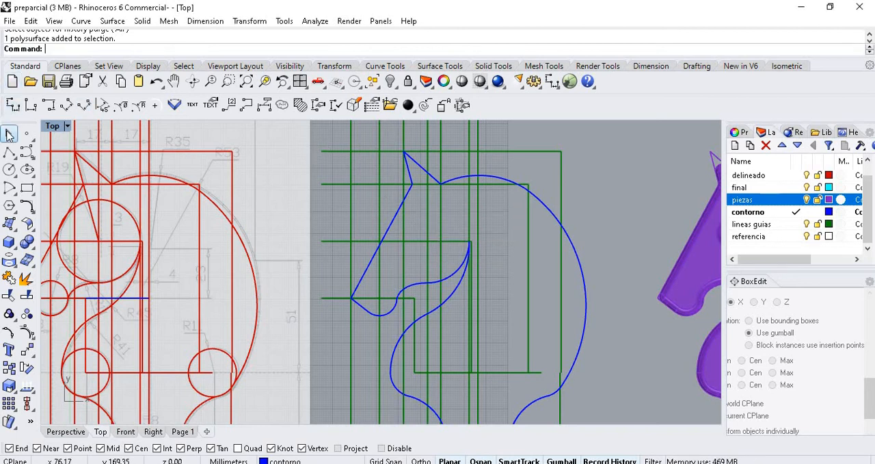
scroll(348, 298, down, 5)
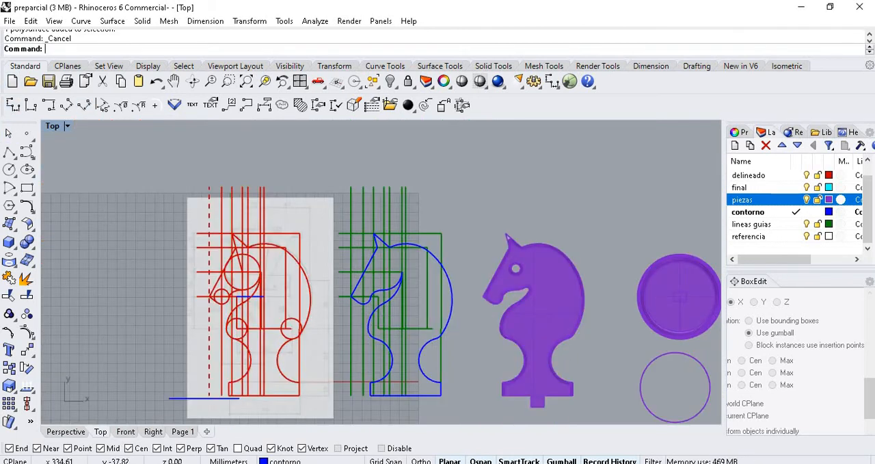
scroll(148, 261, down, 3)
scroll(410, 322, up, 4)
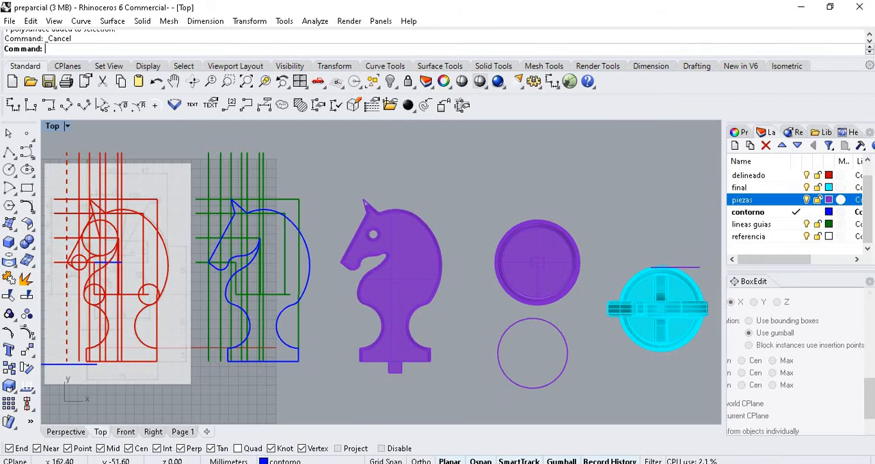
- Switch to the Word assignment and review the tool checklist, the operations sequence box and requirements 3 to 7
key(alt+Tab)
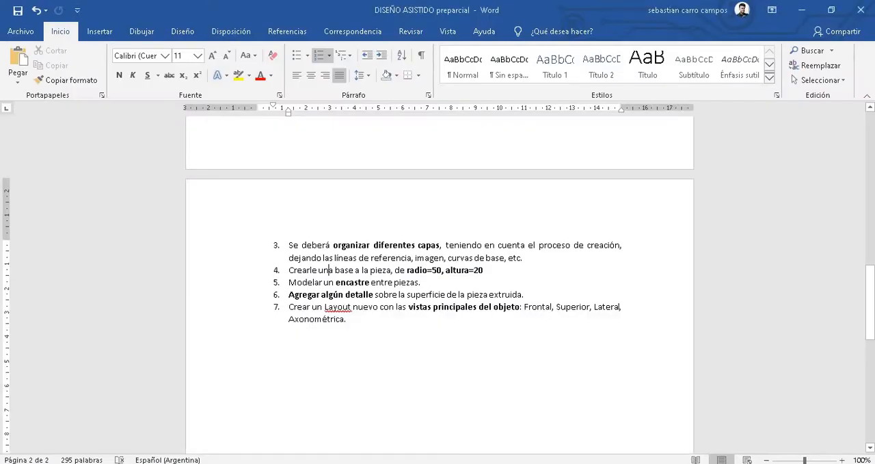
scroll(497, 319, up, 9)
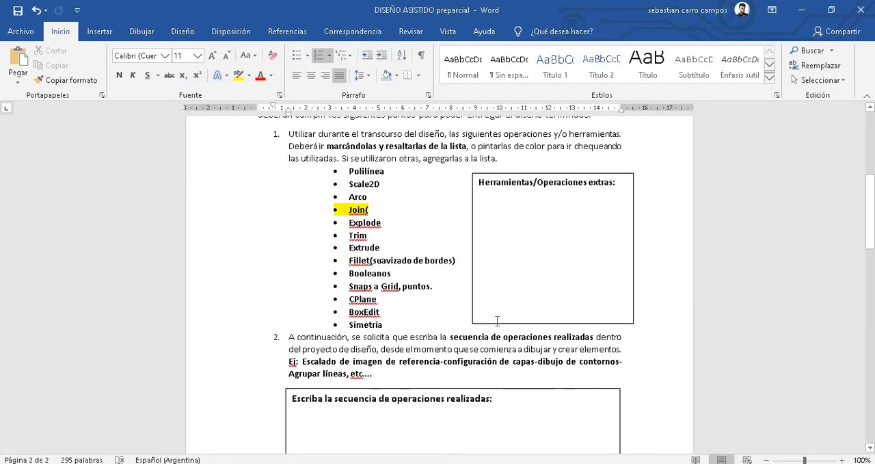
scroll(496, 271, down, 6)
click(511, 221)
scroll(514, 229, up, 1)
scroll(518, 239, down, 5)
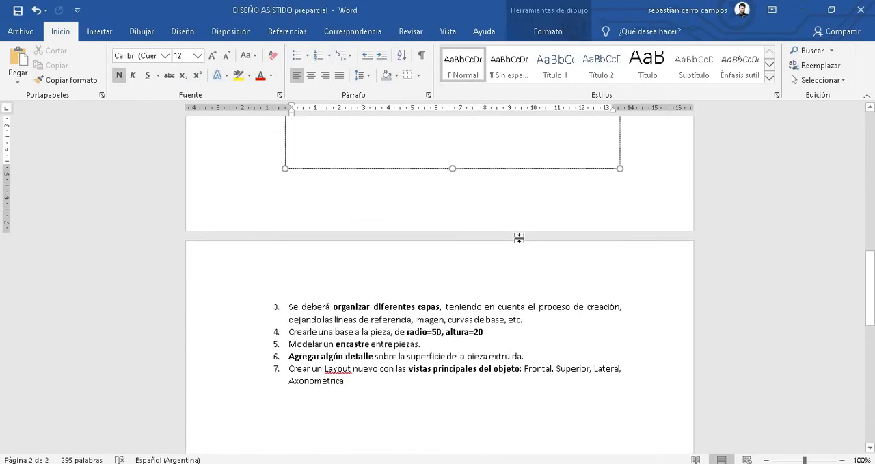
scroll(518, 239, up, 14)
scroll(519, 238, up, 2)
scroll(526, 253, down, 8)
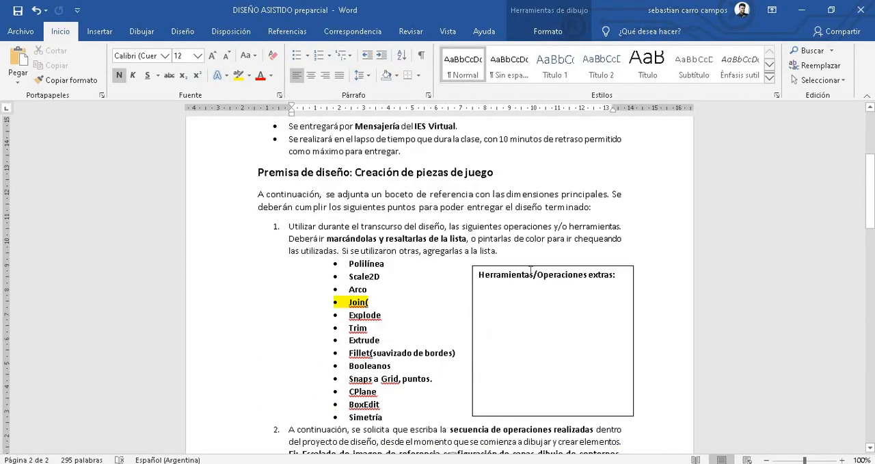
click(511, 217)
click(431, 404)
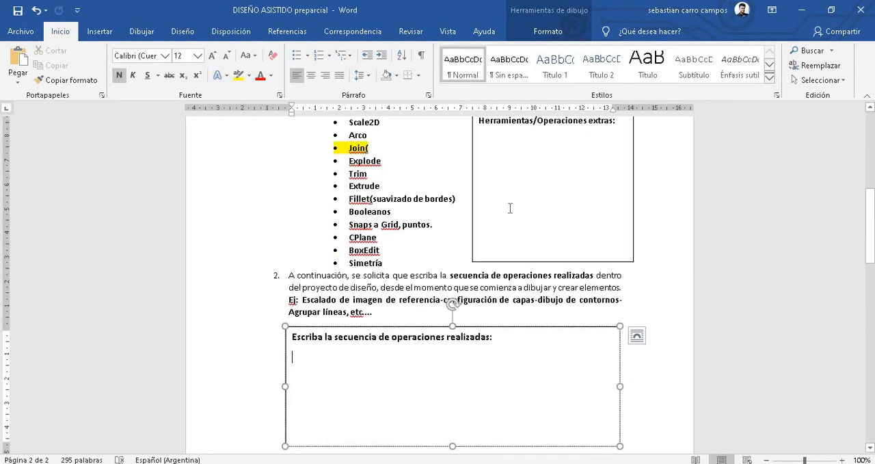
scroll(454, 340, down, 3)
scroll(454, 340, down, 5)
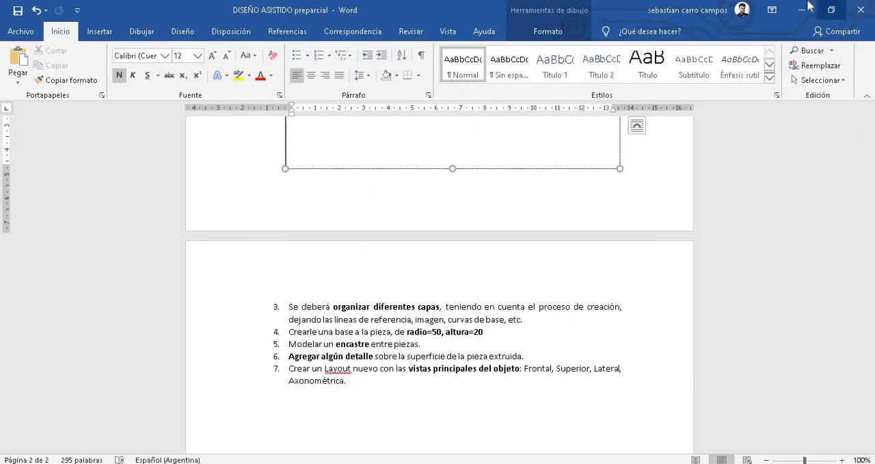
- Switch back to Rhino and examine the red knight tracing in the Perspective view
click(802, 9)
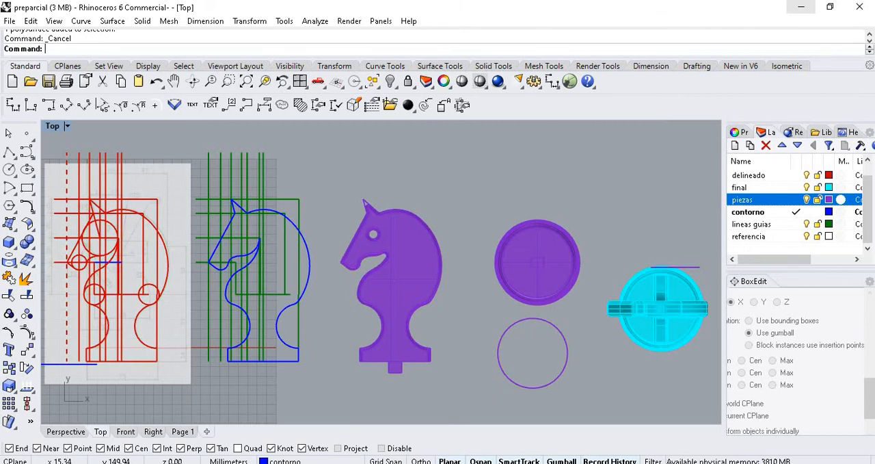
click(65, 431)
scroll(193, 282, down, 5)
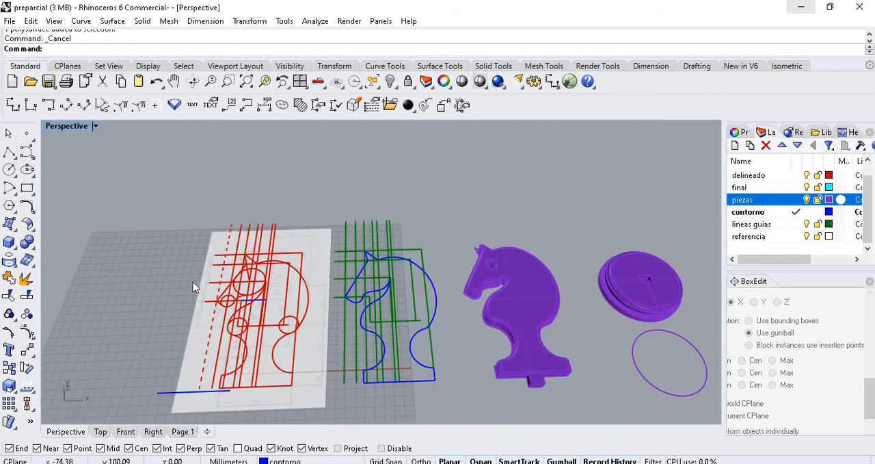
scroll(439, 287, up, 2)
right_drag(440, 287, 380, 202)
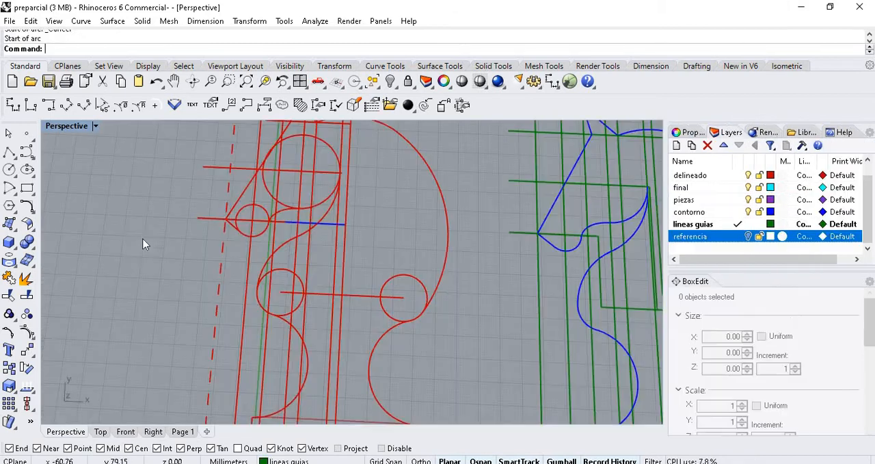
- Pick the horizontal guide line through the small snout circle on the red tracing and dismiss the selection choices
scroll(385, 311, down, 2)
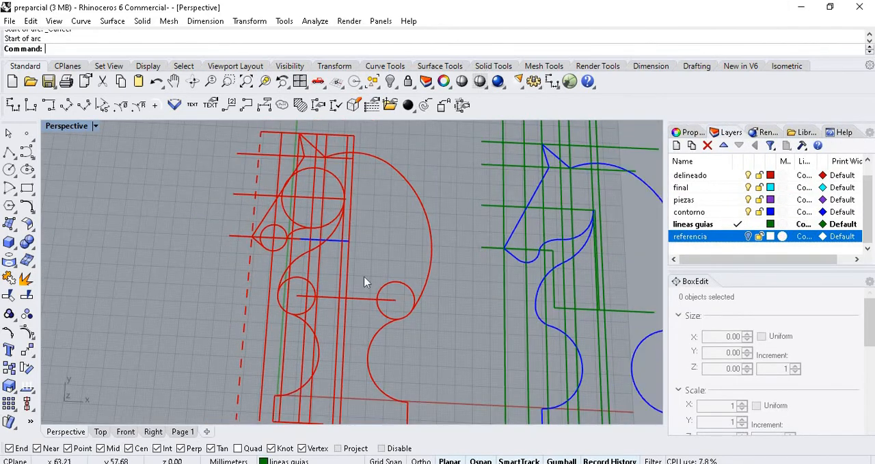
scroll(306, 190, up, 6)
click(245, 281)
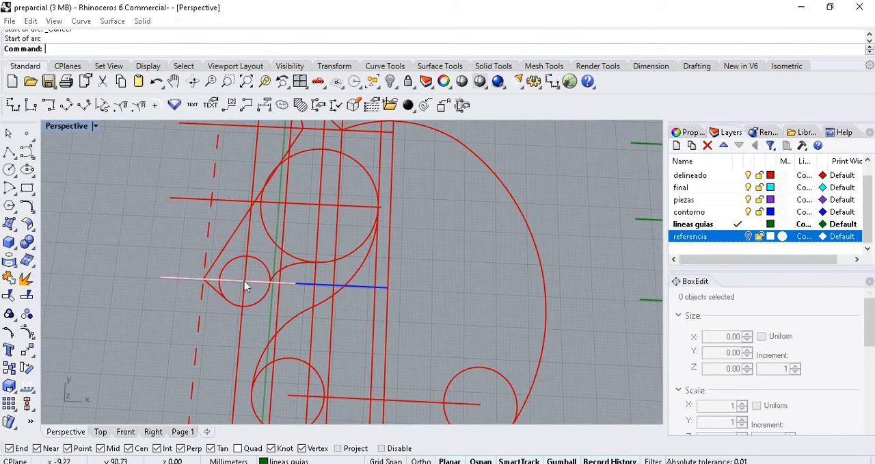
click(458, 242)
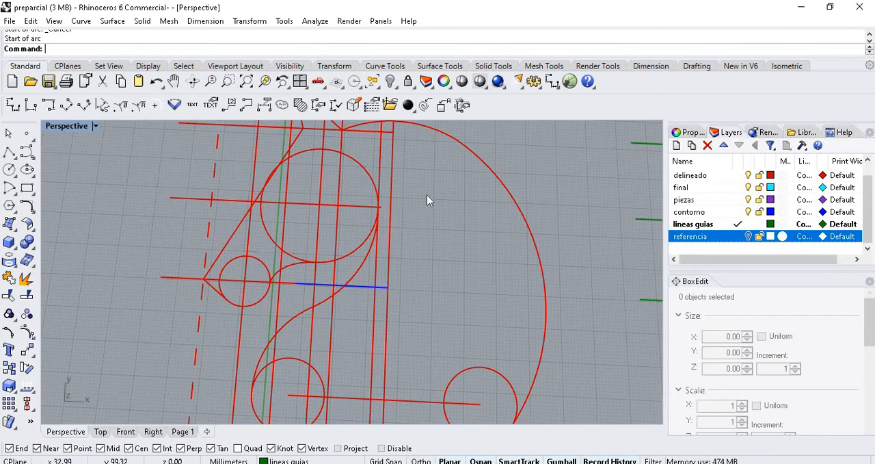
- Compare the red tracing's circles and guide lines with the blue contour, green guides and purple knight body
scroll(291, 274, down, 5)
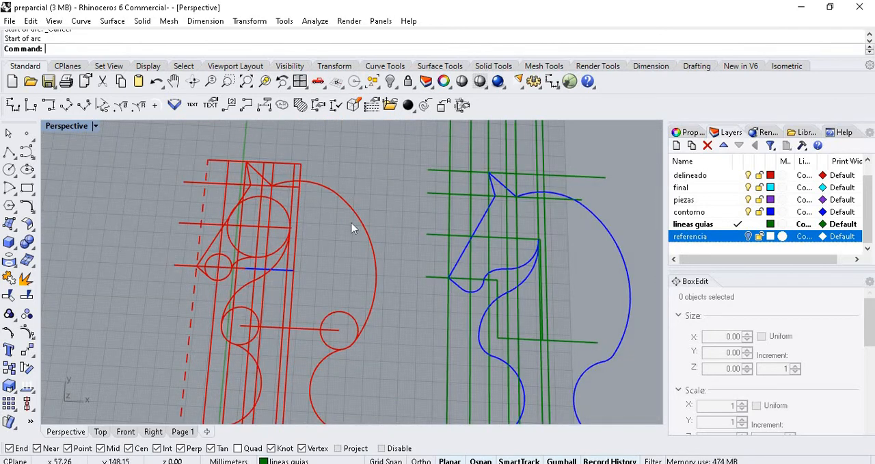
right_drag(351, 226, 415, 212)
scroll(366, 249, down, 4)
scroll(399, 202, up, 2)
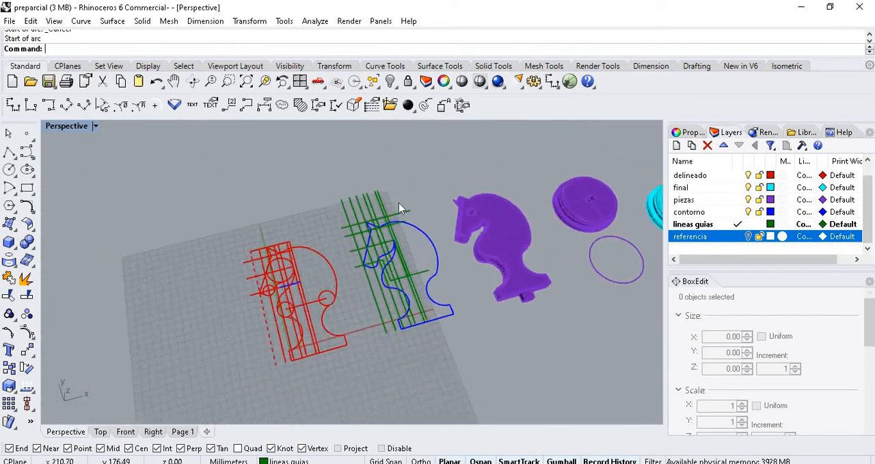
scroll(391, 266, up, 2)
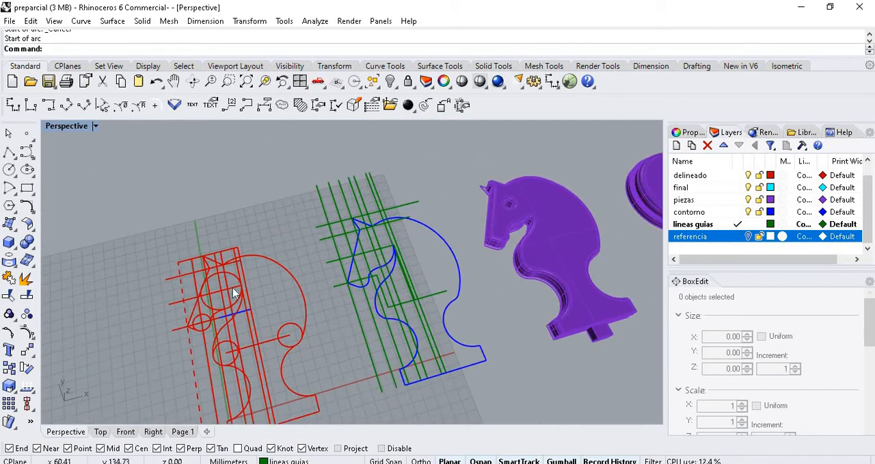
scroll(234, 290, down, 6)
right_drag(362, 290, 324, 304)
scroll(262, 254, up, 3)
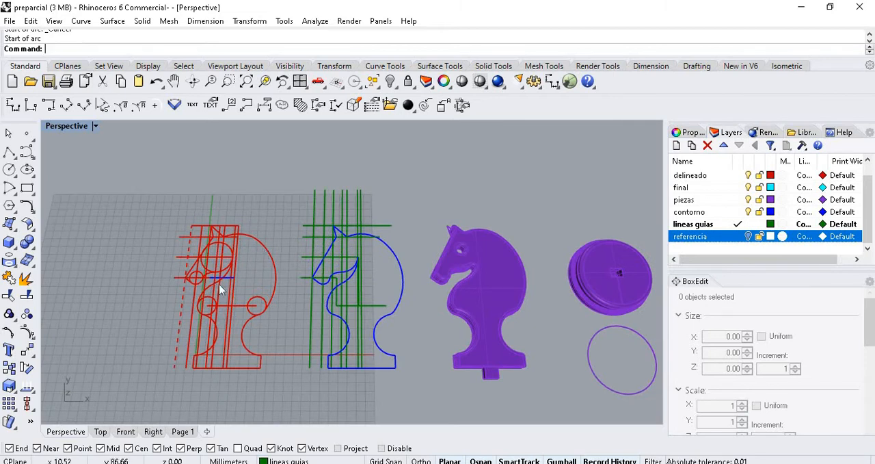
scroll(208, 266, up, 2)
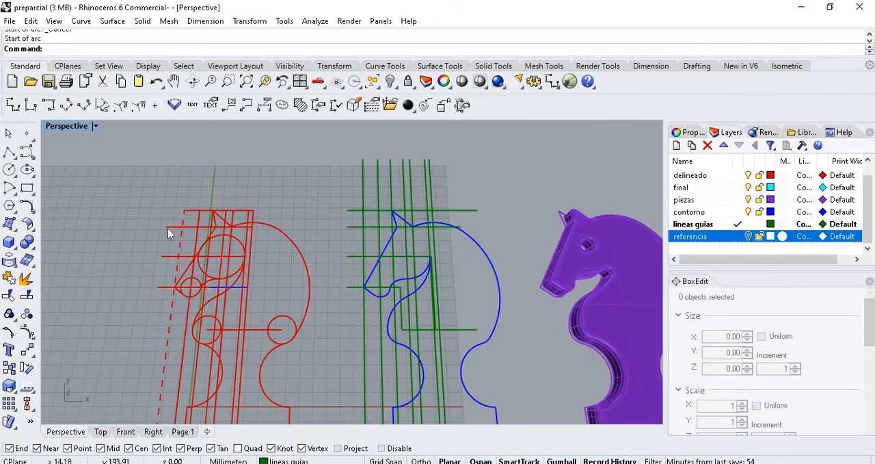
scroll(339, 244, down, 1)
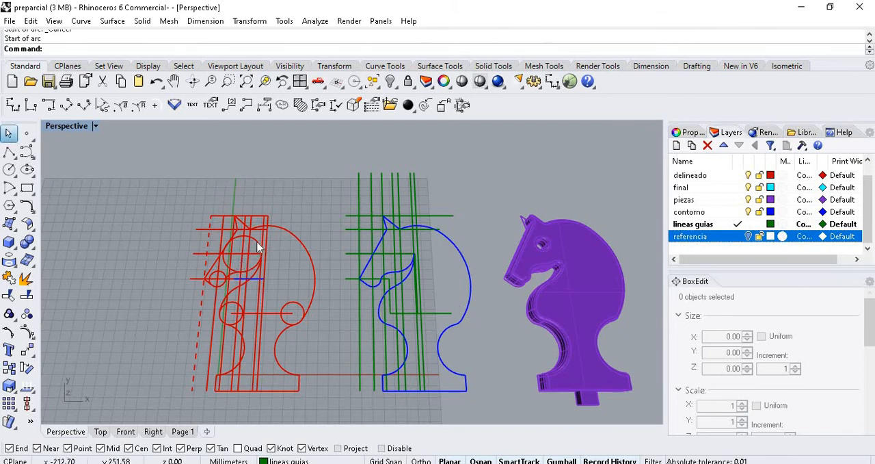
key(Escape)
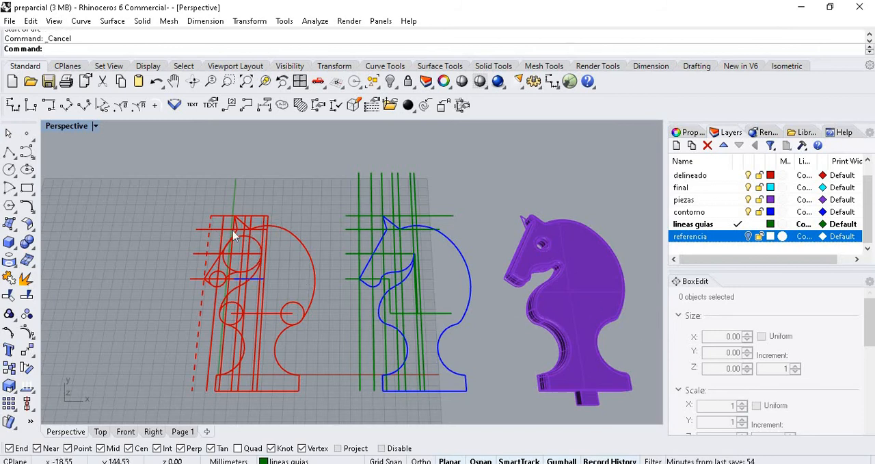
- Toggle the contorno layer's visibility off and back on, and cancel any active command
scroll(258, 219, up, 4)
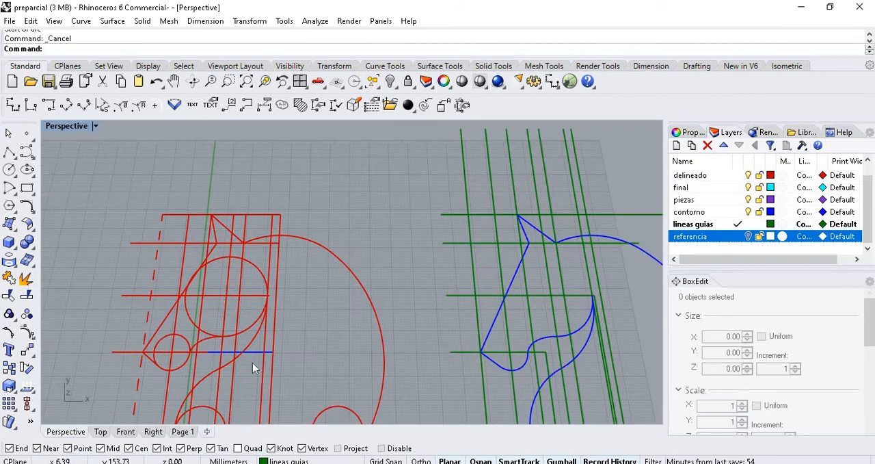
click(748, 212)
click(748, 212)
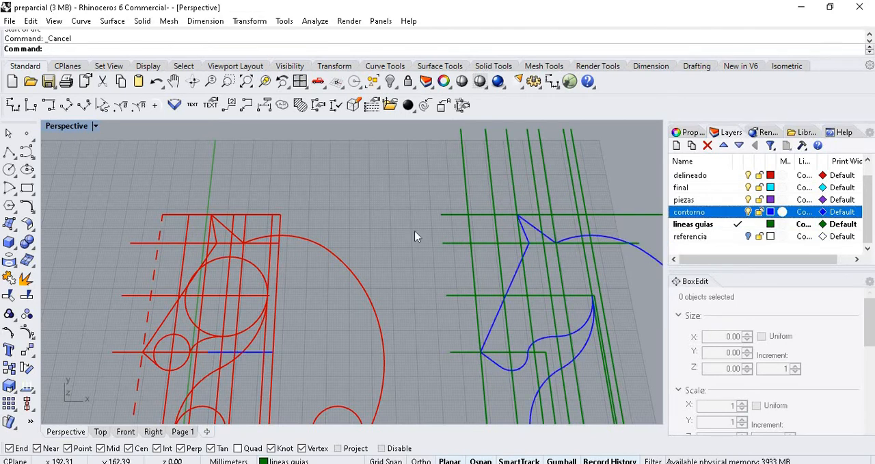
click(9, 134)
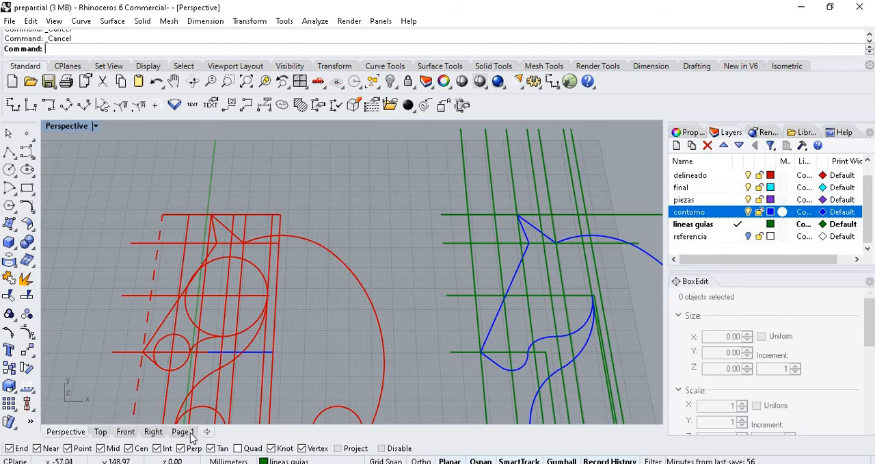
- Examine the sequence from the red tracing to the green guides, blue contour, purple knight body and disc
mouse_move(206, 463)
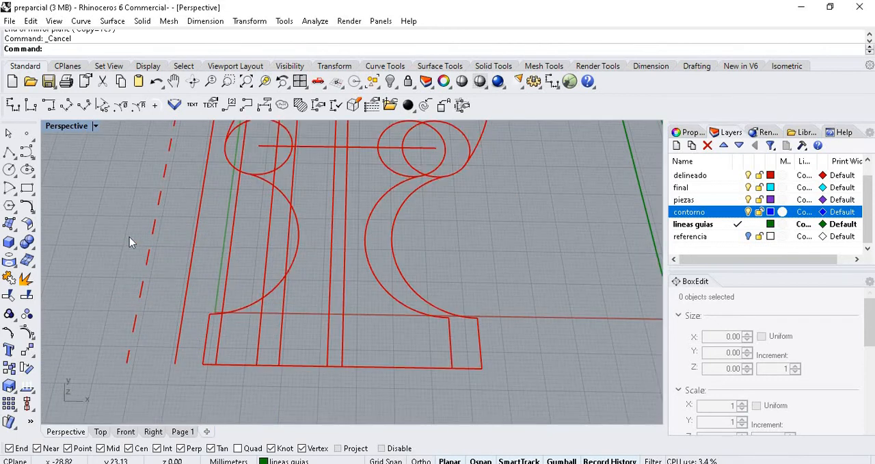
scroll(133, 236, down, 3)
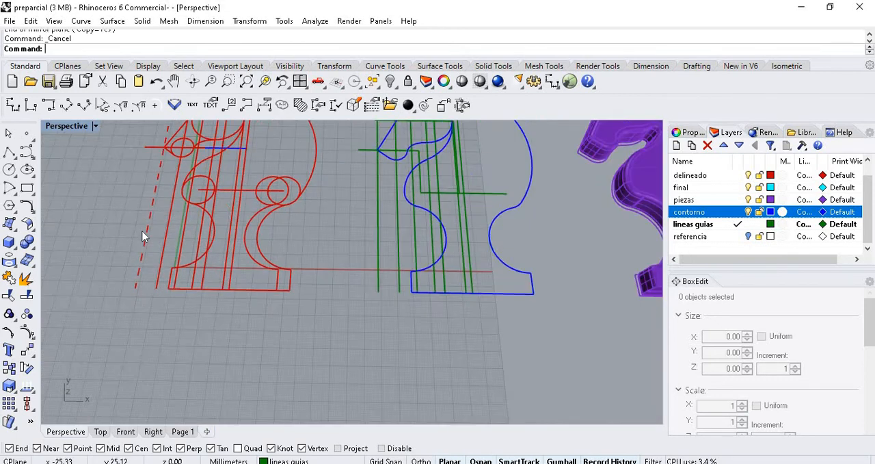
scroll(143, 236, down, 4)
scroll(325, 166, up, 2)
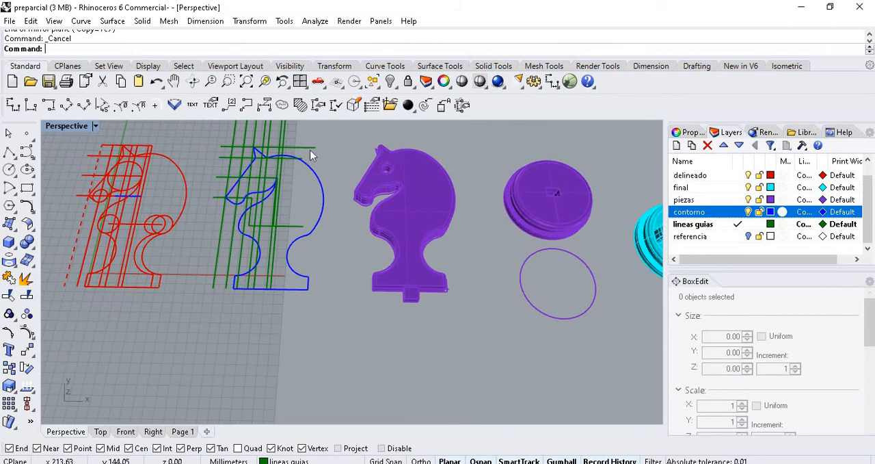
scroll(264, 209, up, 3)
scroll(322, 220, down, 3)
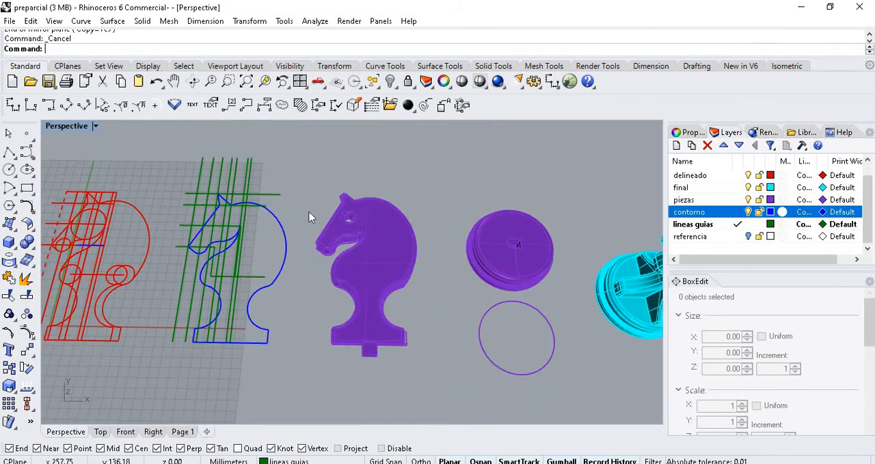
scroll(309, 217, up, 2)
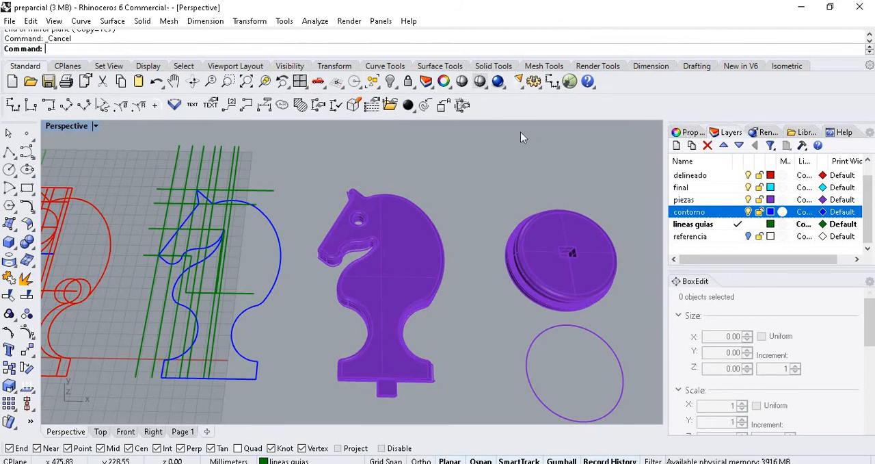
scroll(542, 157, down, 2)
scroll(293, 177, up, 2)
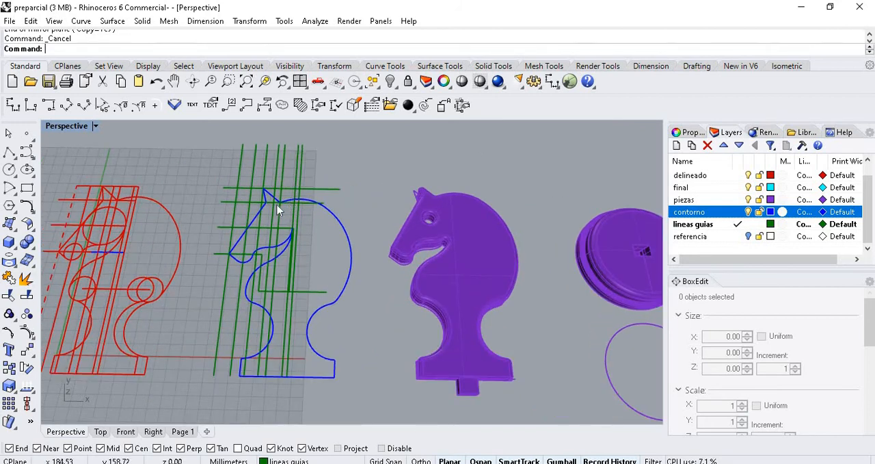
scroll(294, 223, down, 1)
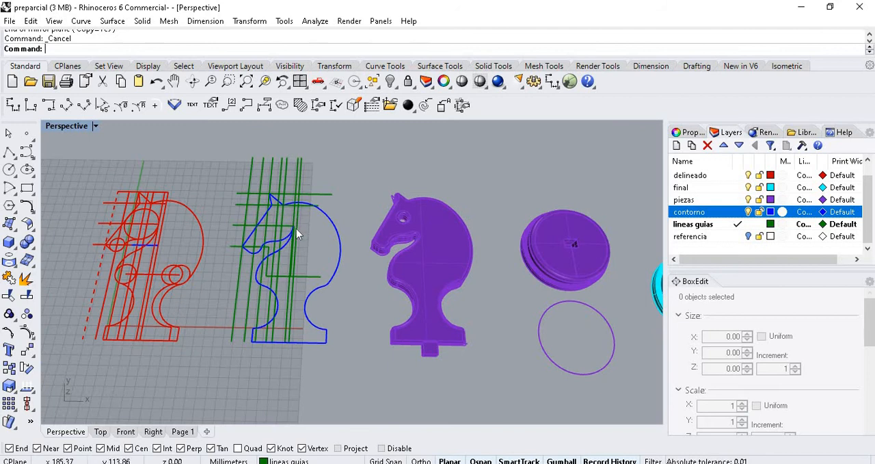
scroll(296, 228, up, 4)
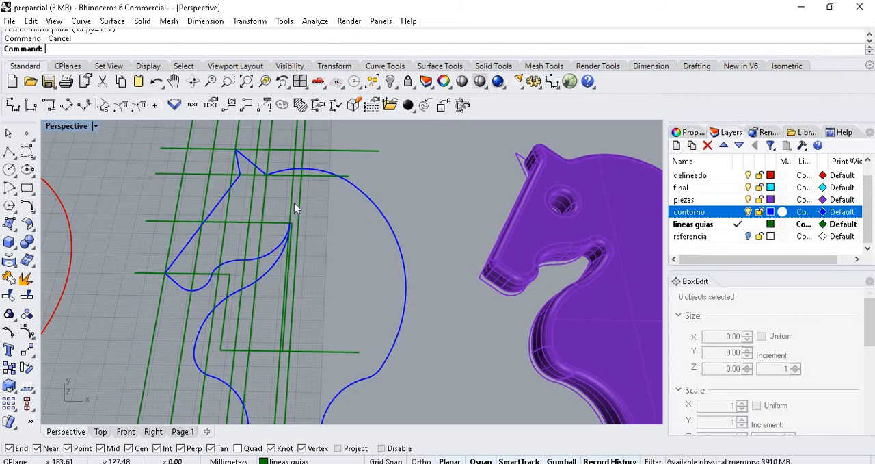
scroll(350, 252, down, 3)
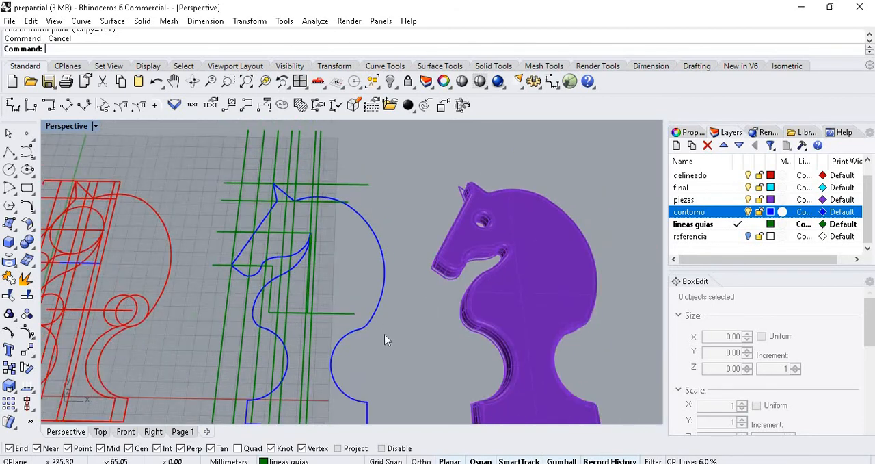
- Select the blue contour curve where the back meets the base curve, inspect its control points, and clear the selection
scroll(369, 321, up, 3)
scroll(358, 312, up, 2)
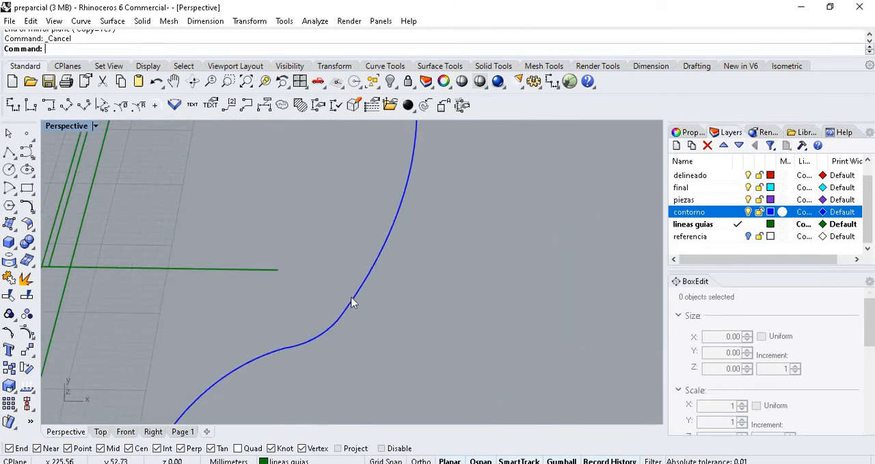
click(353, 301)
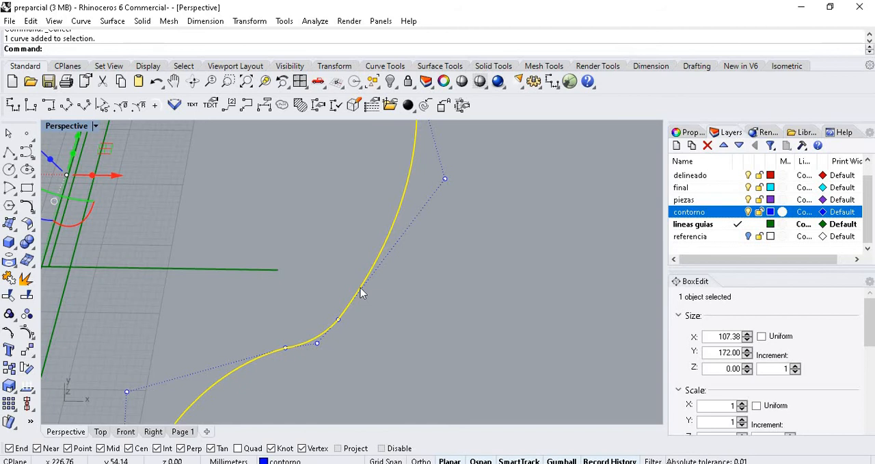
scroll(366, 275, down, 5)
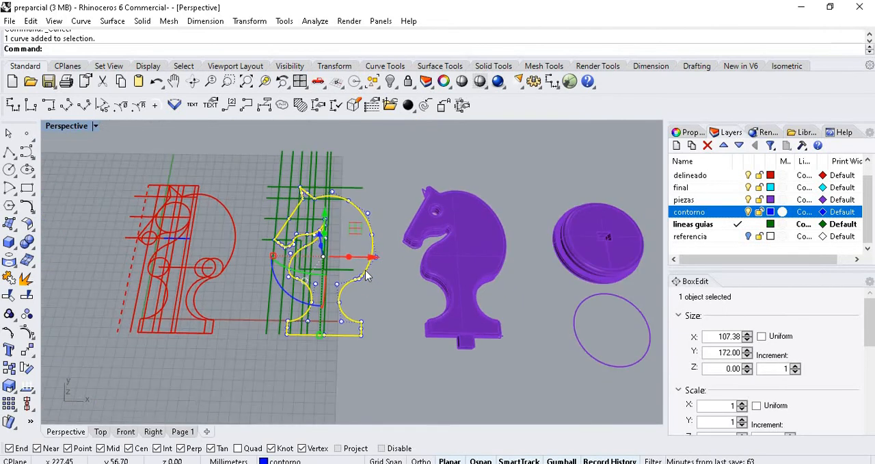
click(191, 163)
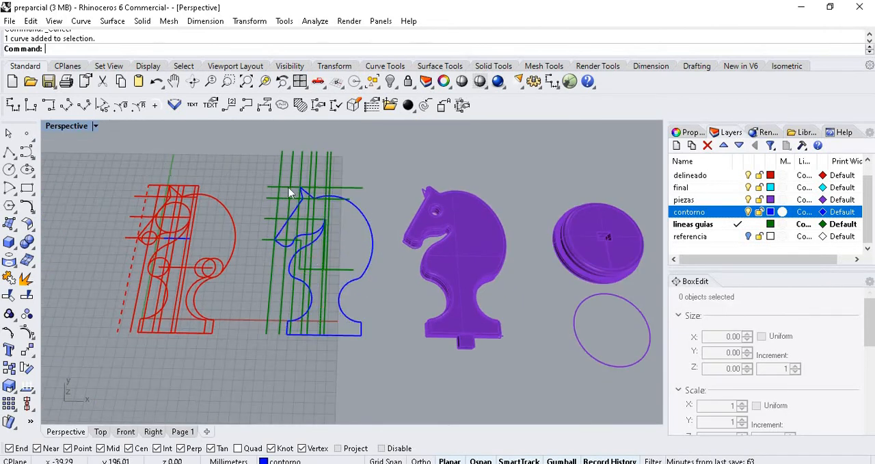
- Select the red back arc of the tracing, clear the selection, and examine the overlapping circles at the arc's lower end
scroll(145, 199, up, 5)
click(305, 232)
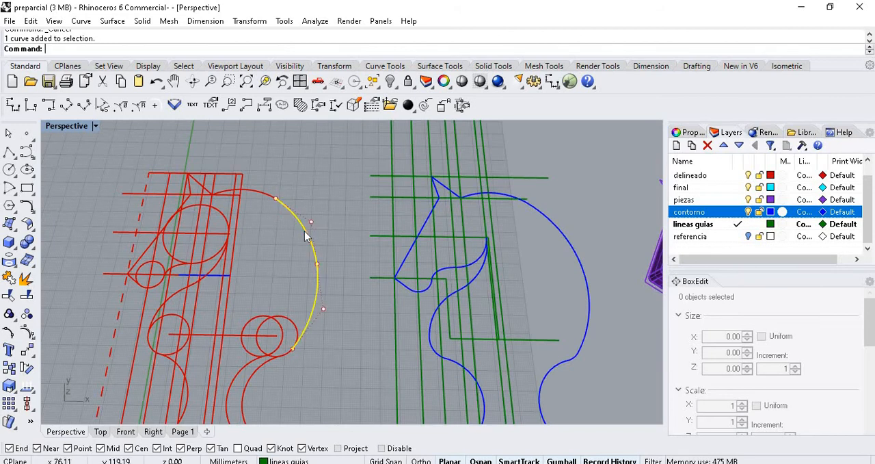
scroll(269, 267, up, 2)
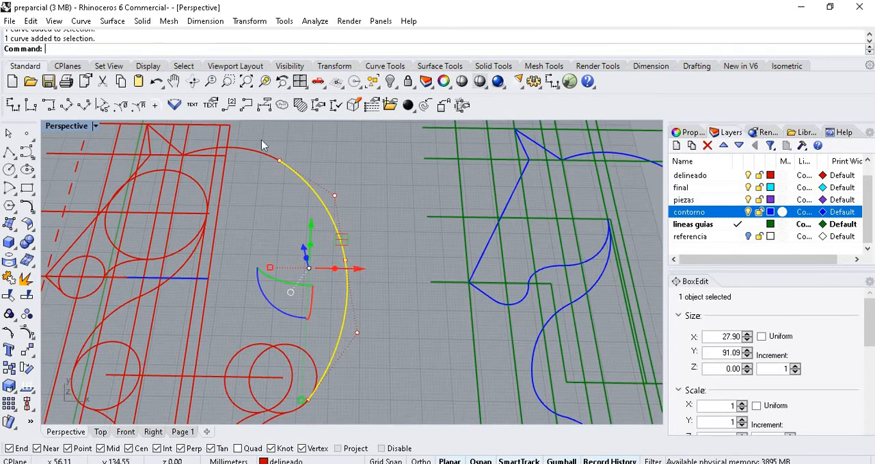
click(404, 184)
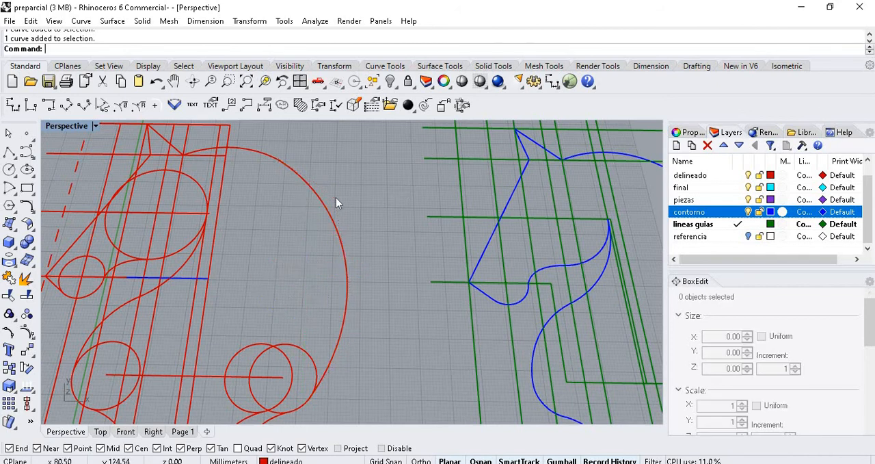
scroll(336, 199, down, 4)
scroll(340, 303, up, 2)
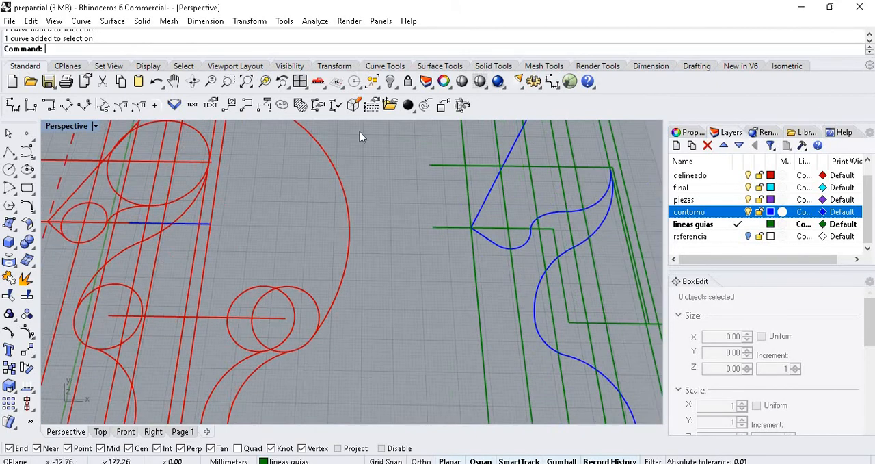
scroll(322, 329, down, 2)
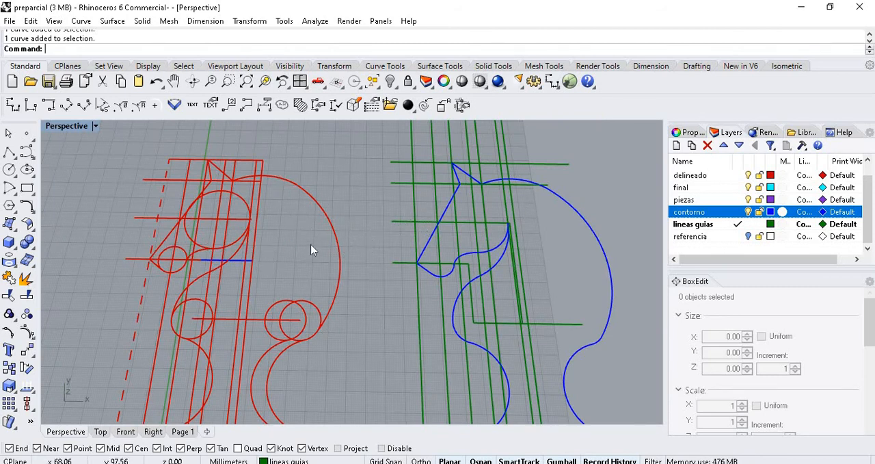
scroll(311, 251, down, 1)
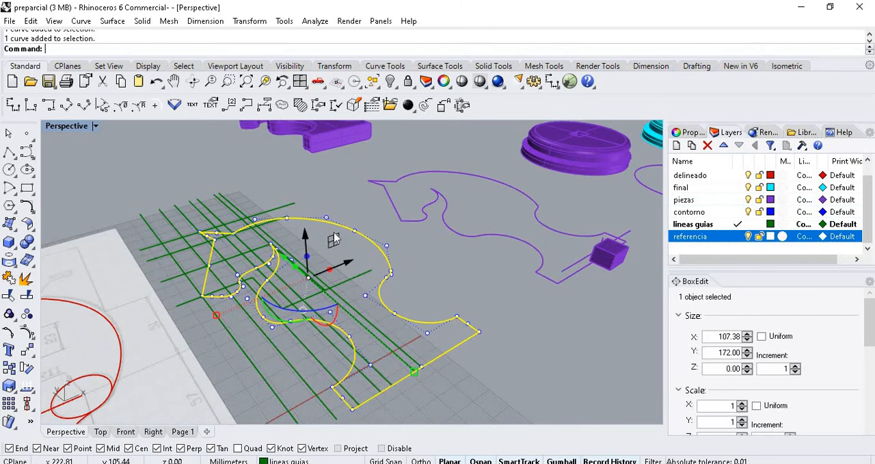
- Select the blue knight contour and compare it with the red tracing, green guides, purple outline and solid pieces
key(Escape)
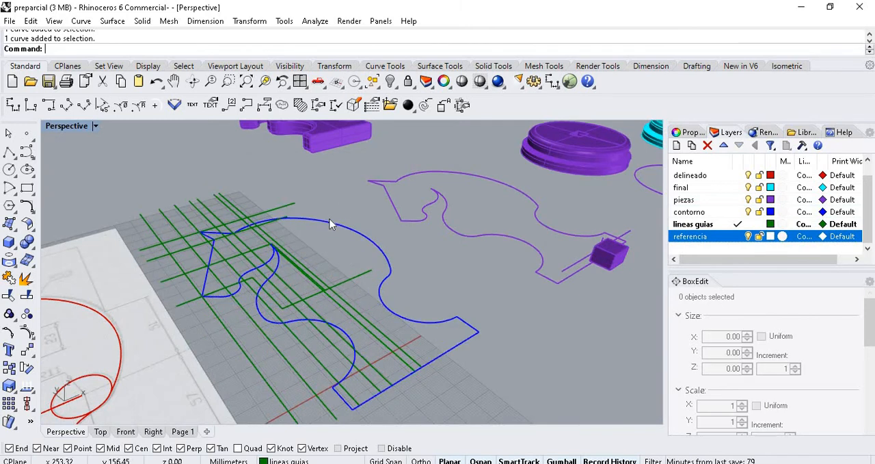
click(324, 221)
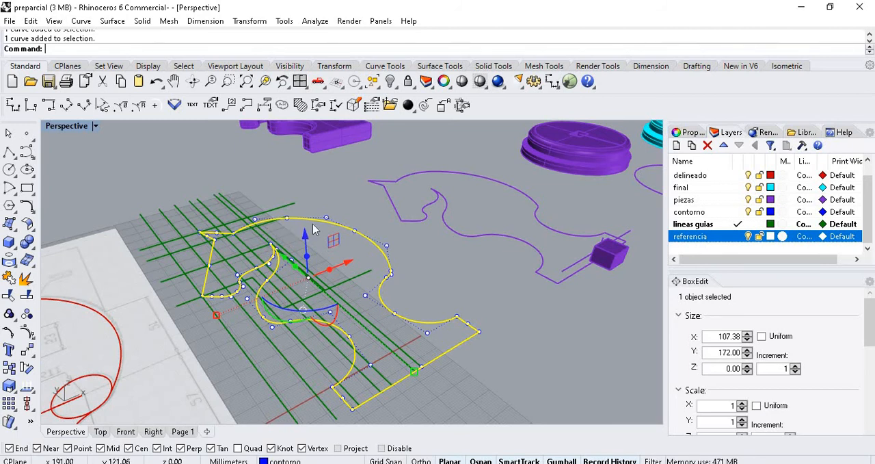
scroll(372, 246, down, 3)
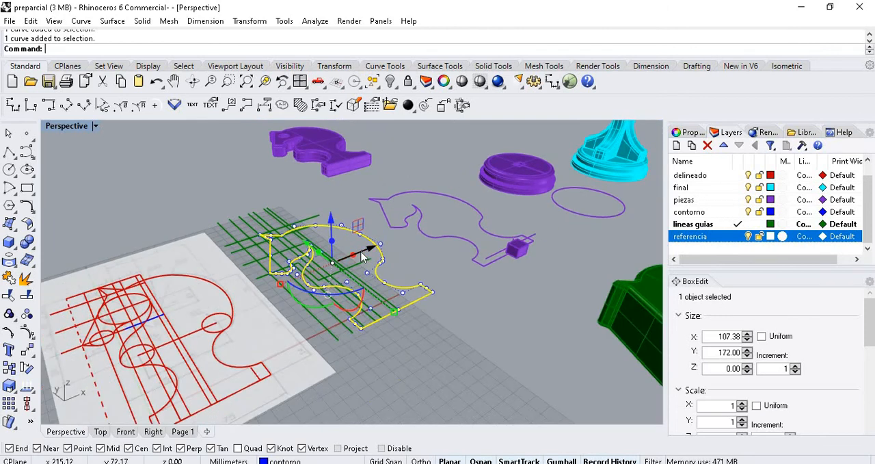
scroll(363, 255, up, 2)
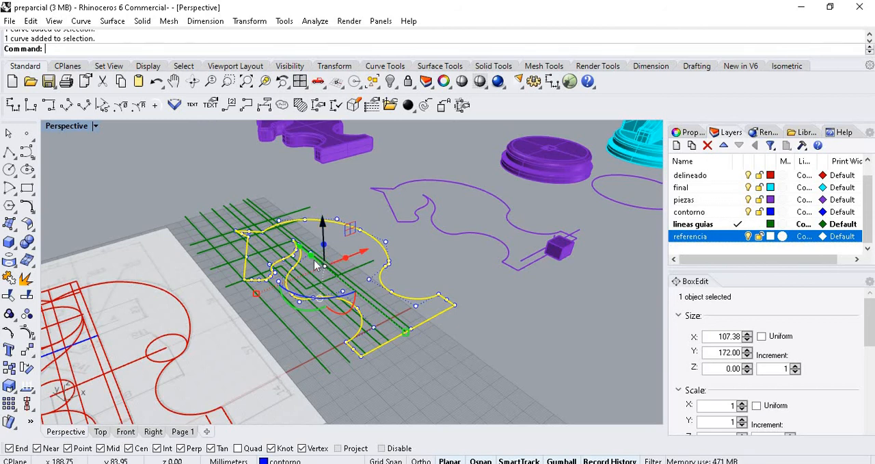
scroll(251, 262, down, 3)
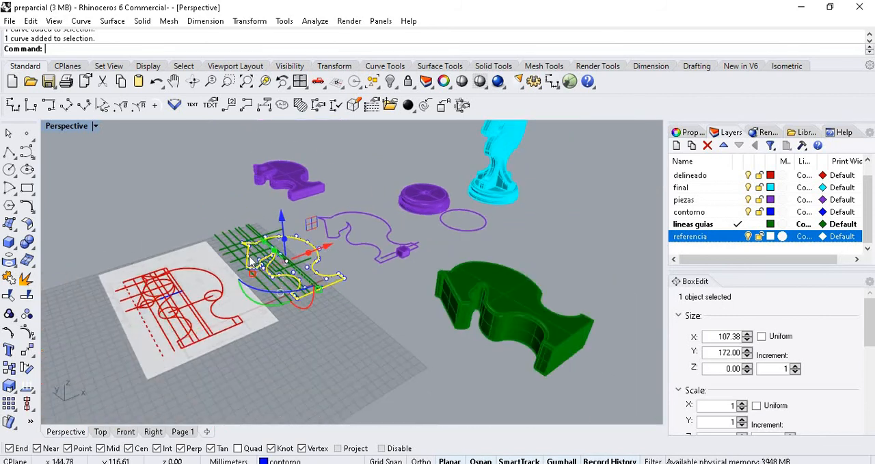
scroll(403, 207, up, 2)
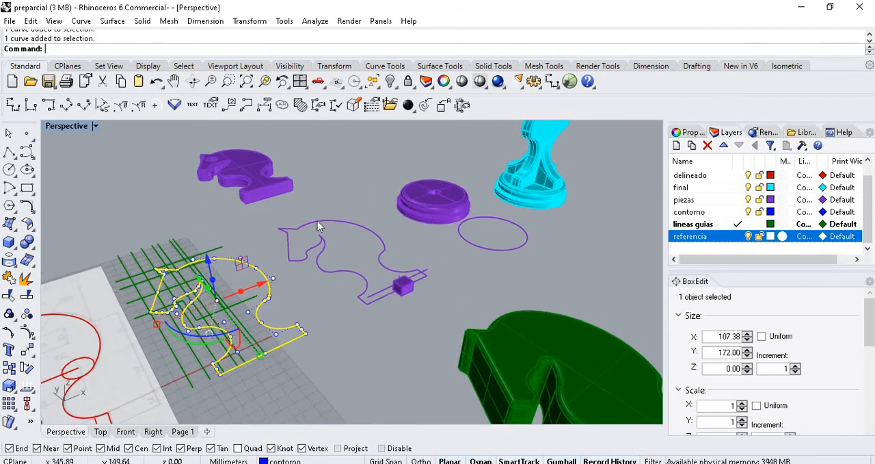
scroll(318, 221, down, 3)
right_drag(348, 223, 318, 238)
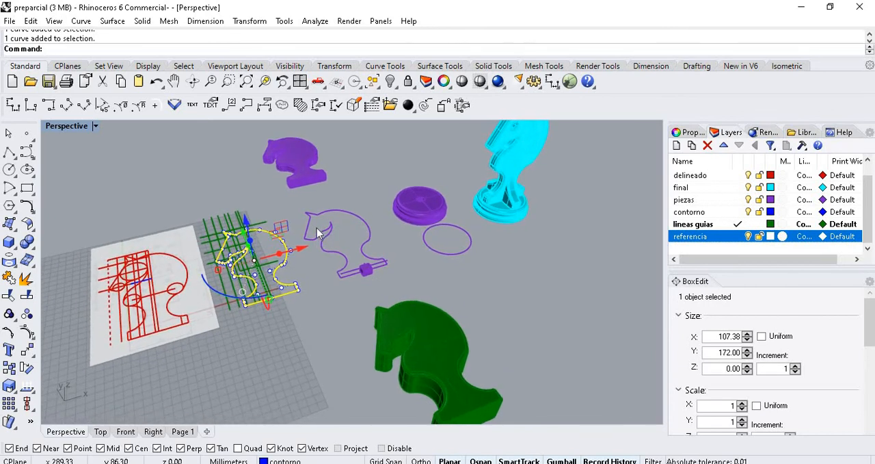
scroll(315, 231, up, 2)
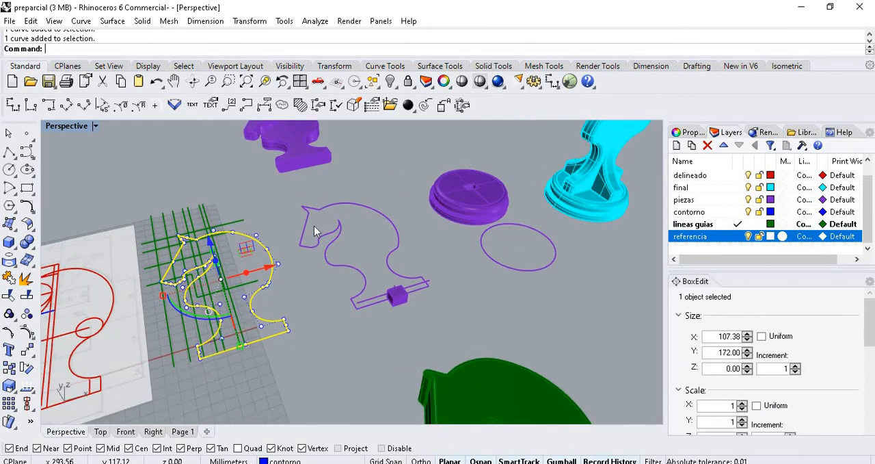
scroll(375, 235, up, 2)
scroll(381, 246, down, 1)
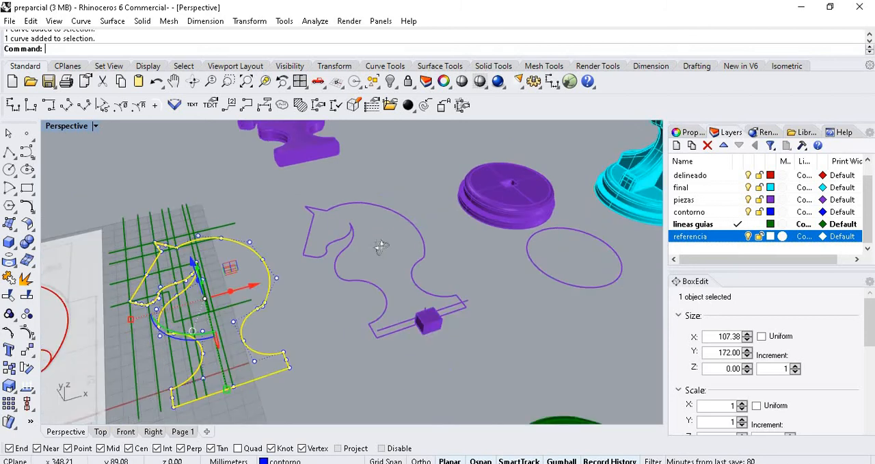
right_drag(381, 246, 229, 260)
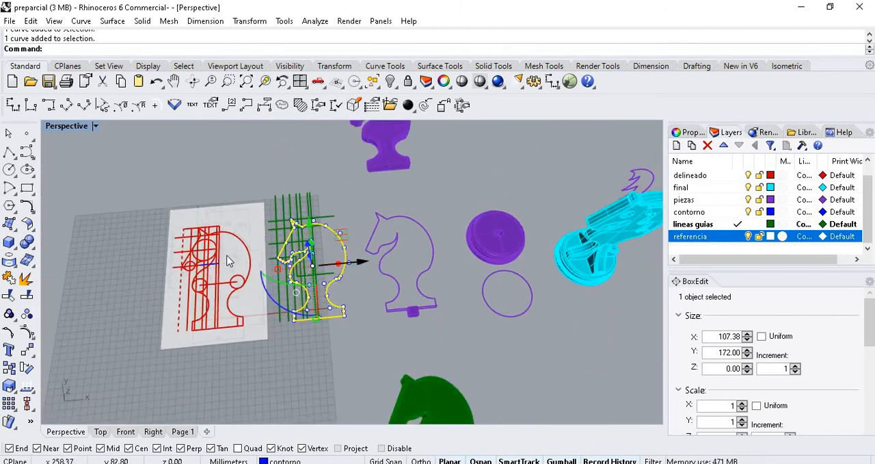
- Examine the circles and arcs of the red tracing around the head and neck against the reference drawing
scroll(168, 259, up, 5)
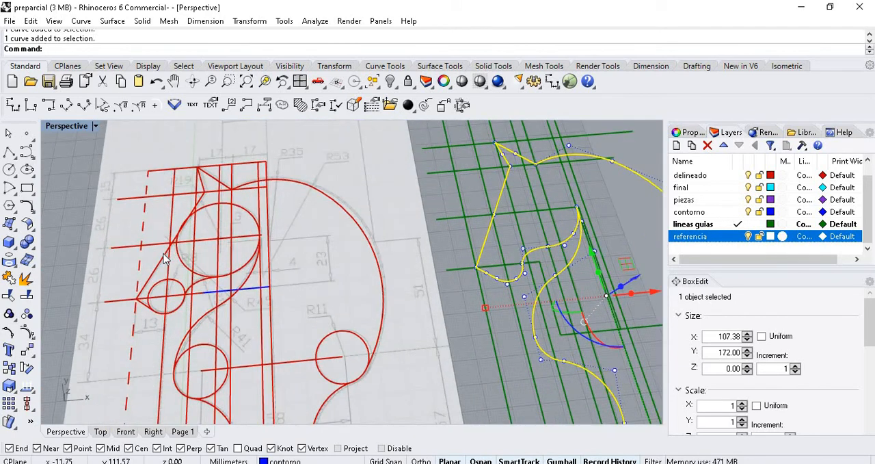
scroll(167, 258, up, 2)
scroll(329, 228, down, 1)
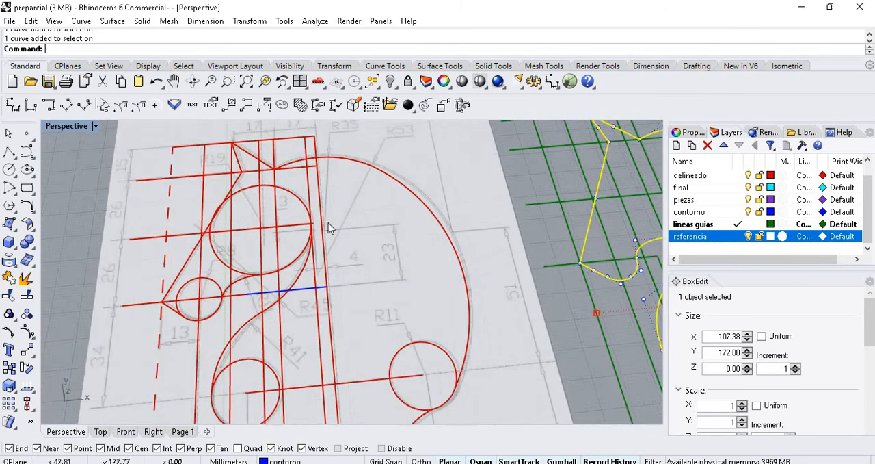
scroll(166, 406, up, 1)
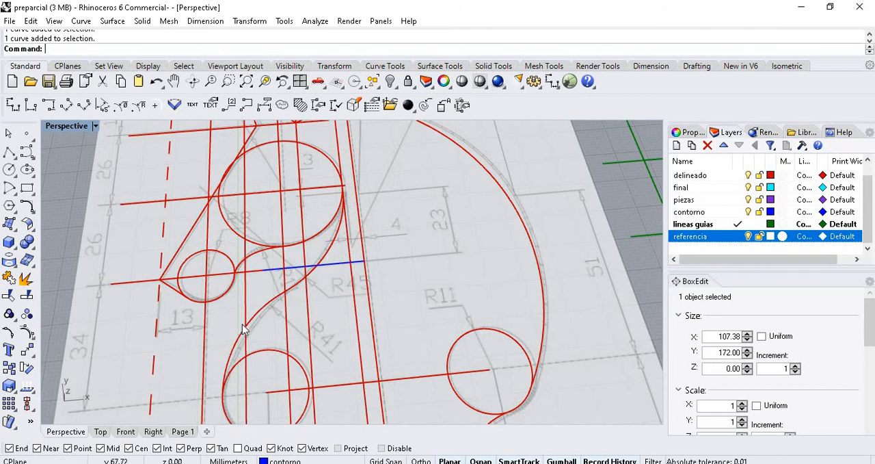
scroll(262, 303, down, 3)
scroll(315, 271, up, 5)
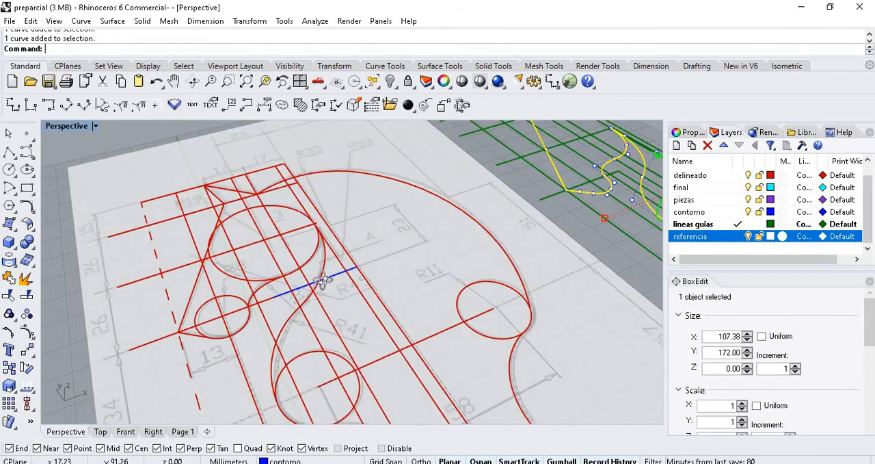
right_drag(323, 280, 338, 260)
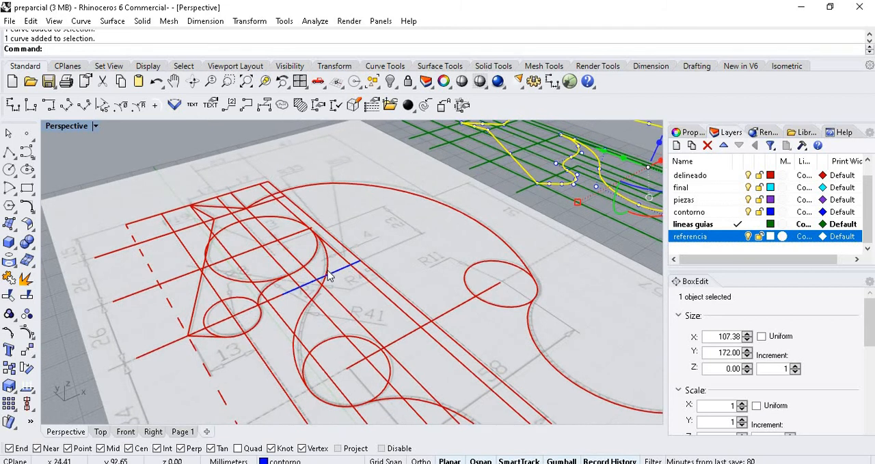
- Select the two arcs forming the neck curve of the red tracing in turn, and pick the reference image surface
click(326, 271)
click(299, 316)
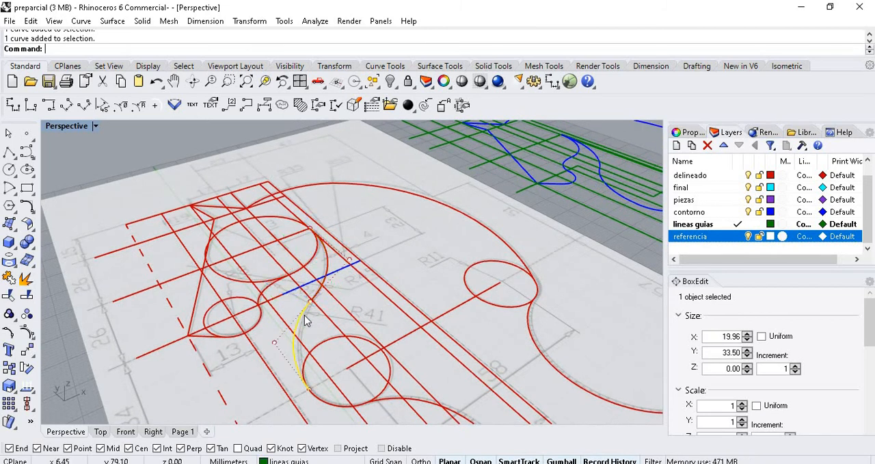
click(332, 269)
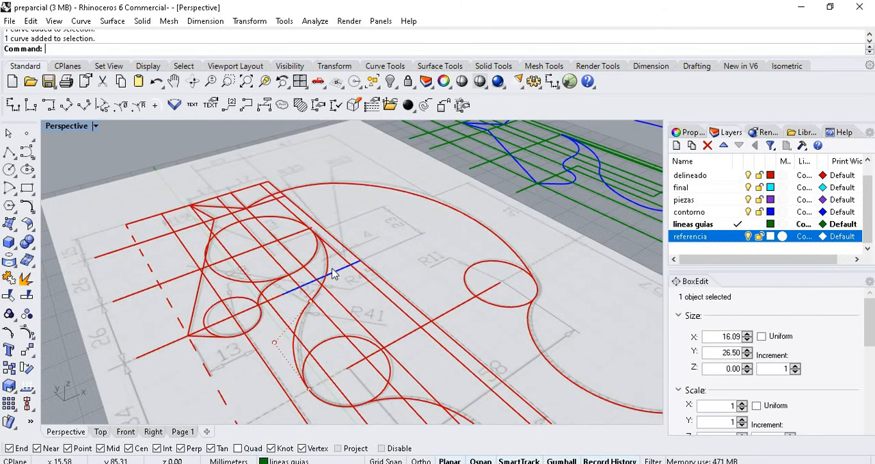
click(301, 316)
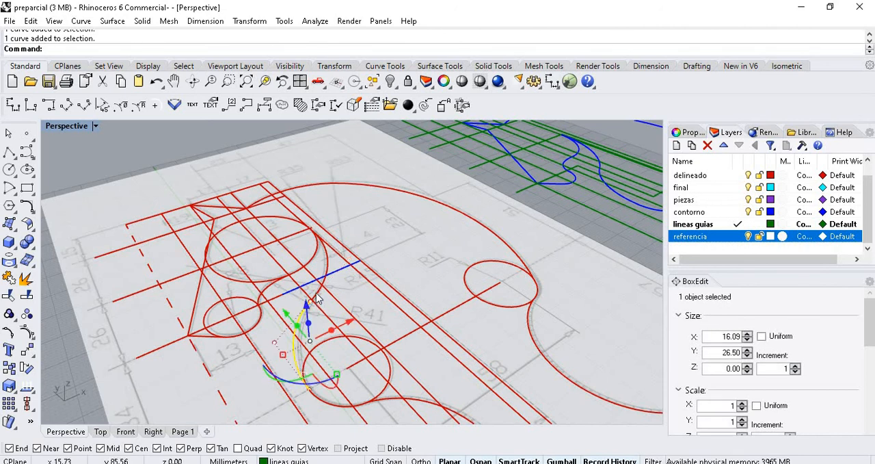
click(304, 316)
click(304, 315)
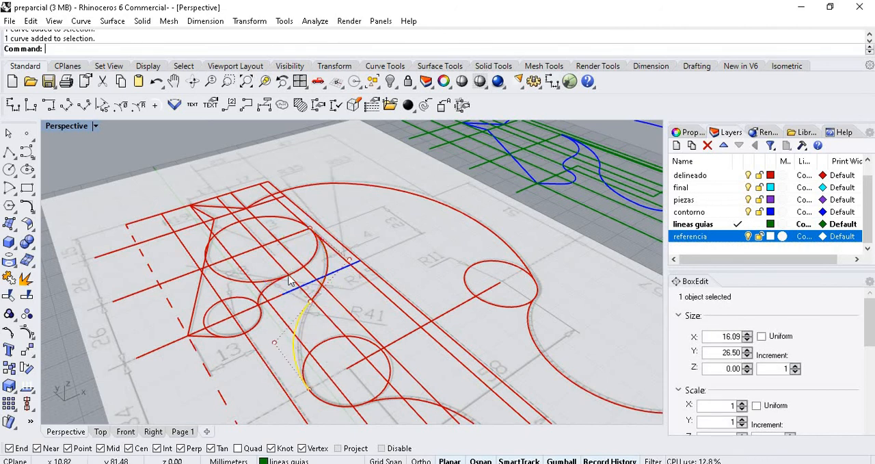
click(264, 249)
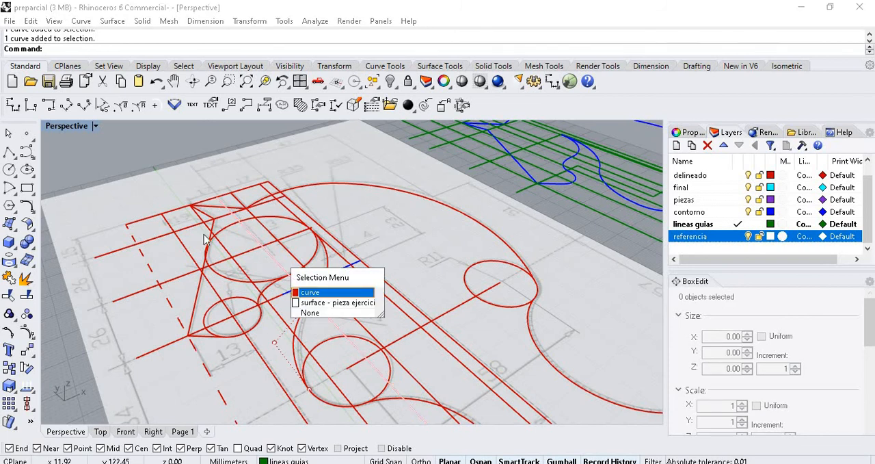
click(120, 191)
- Select the joined blue contour and its purple copy in turn, compare their control points, and clear the selection
scroll(127, 224, down, 8)
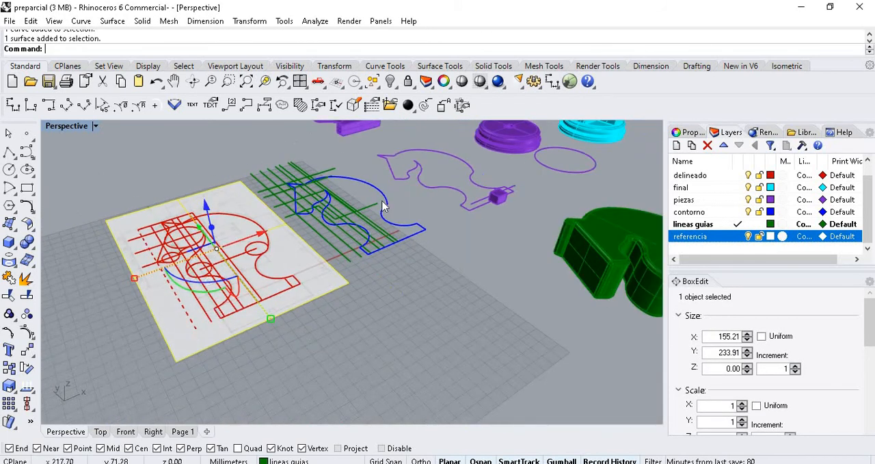
scroll(385, 196, up, 7)
click(389, 192)
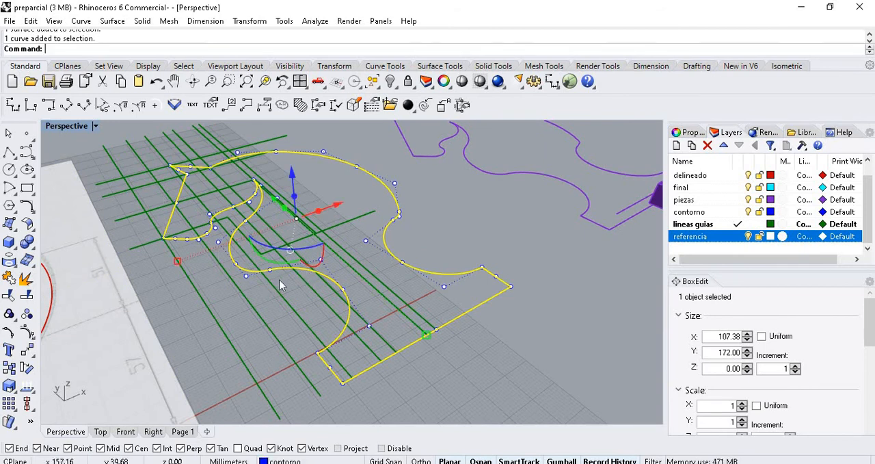
scroll(280, 280, down, 3)
mouse_move(411, 244)
right_down()
mouse_move(369, 239)
mouse_move(422, 234)
right_up()
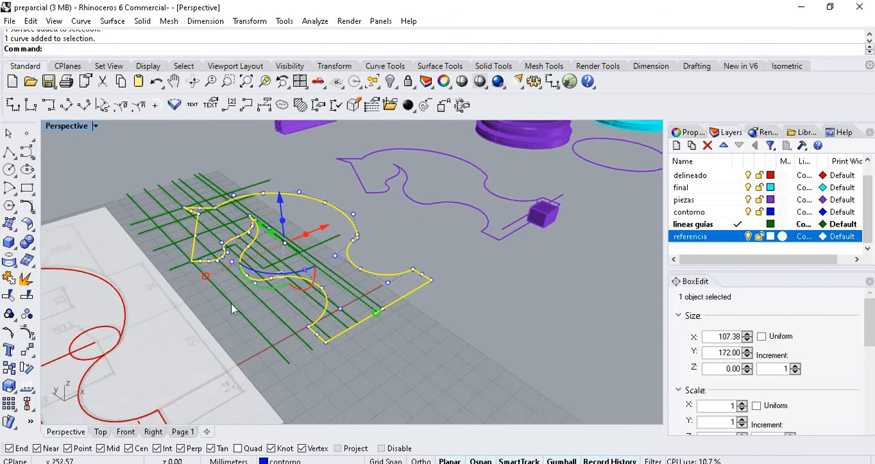
scroll(231, 302, down, 3)
scroll(380, 213, up, 3)
click(370, 238)
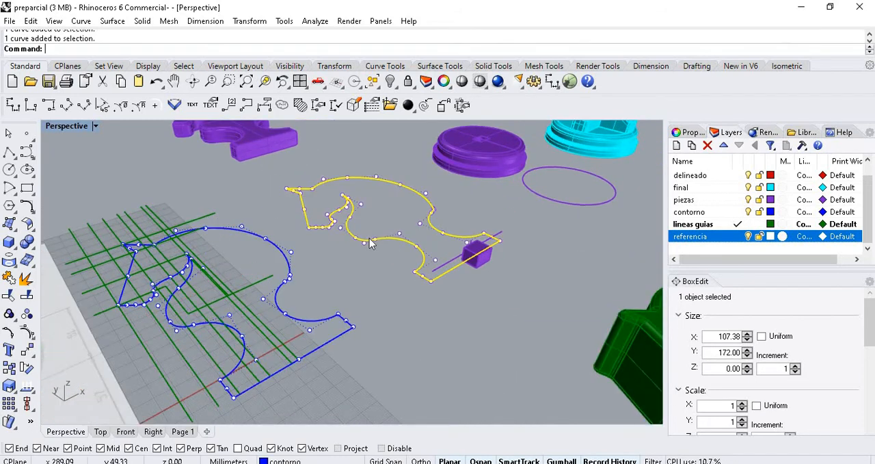
key(F10)
key(Escape)
- Delete the short line behind the purple box and the long line crossing the base of the purple knight outline
right_drag(479, 289, 500, 304)
scroll(499, 304, up, 2)
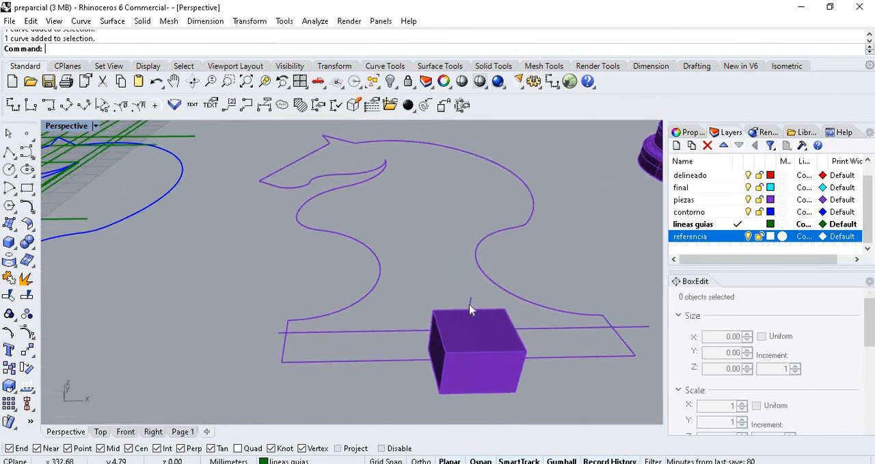
click(471, 308)
key(Delete)
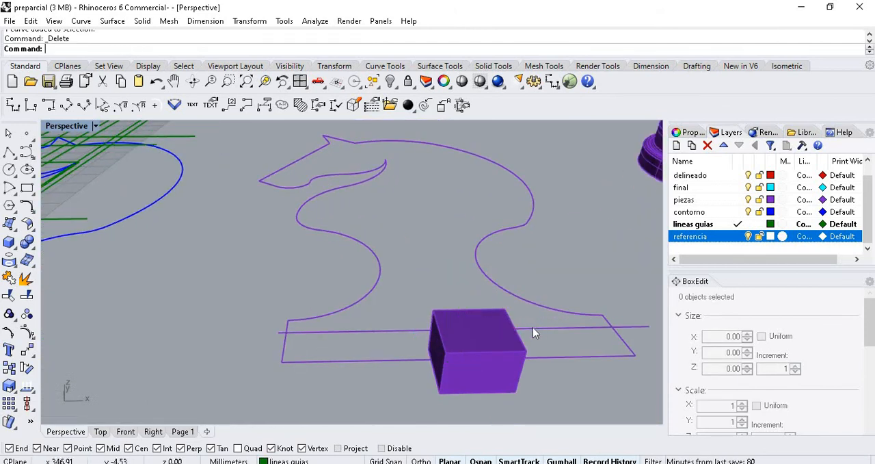
click(383, 332)
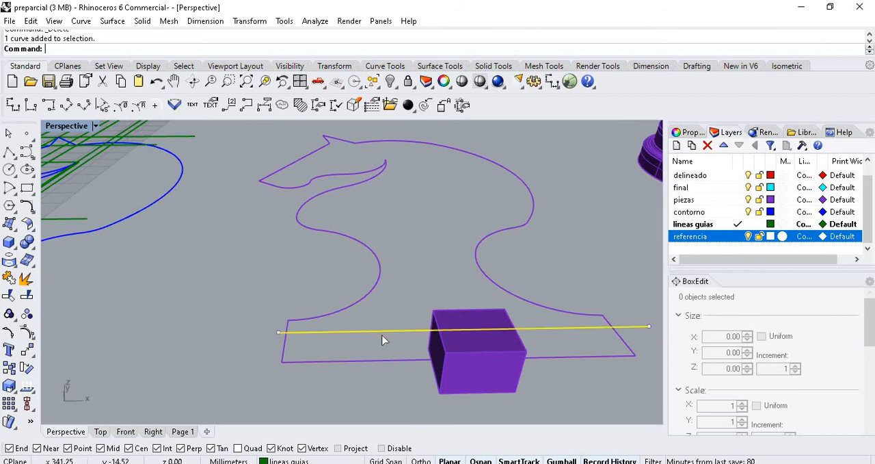
key(Delete)
- Select the closed purple knight outline above the small box
scroll(359, 328, down, 5)
right_drag(446, 334, 398, 305)
click(399, 305)
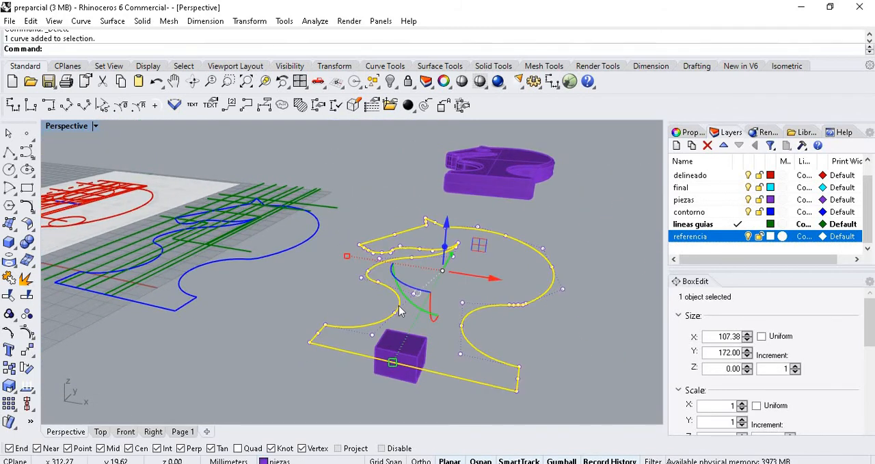
text(Extruir)
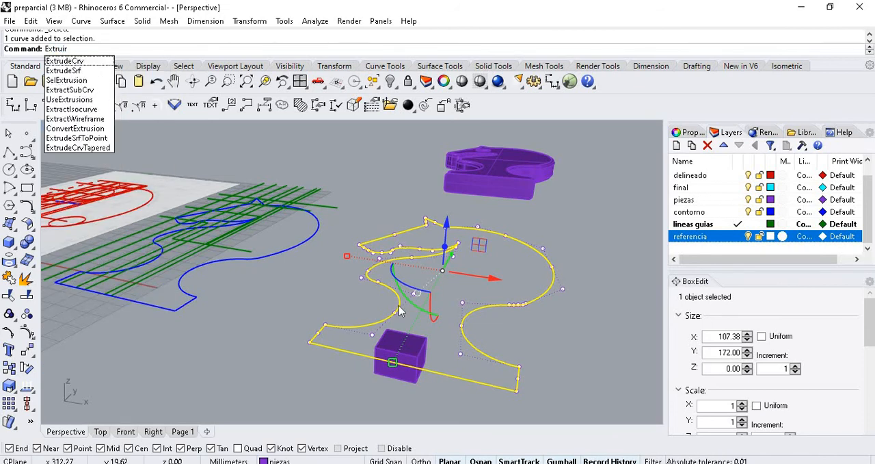
key(Return)
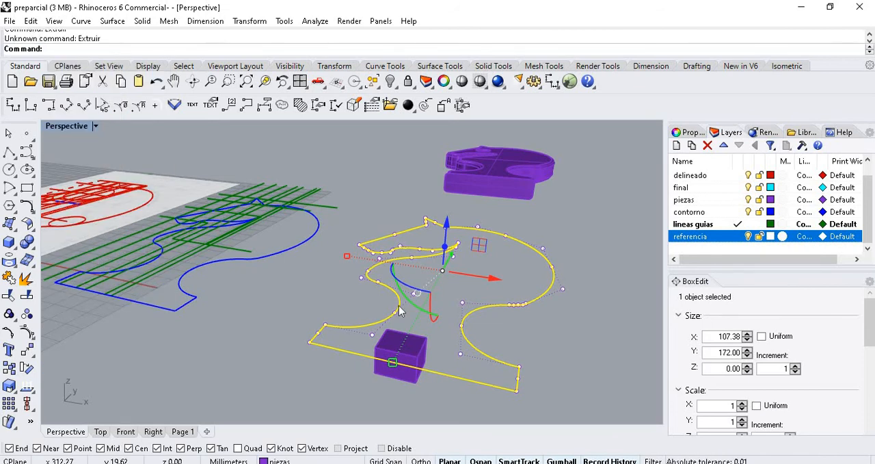
key(Delete)
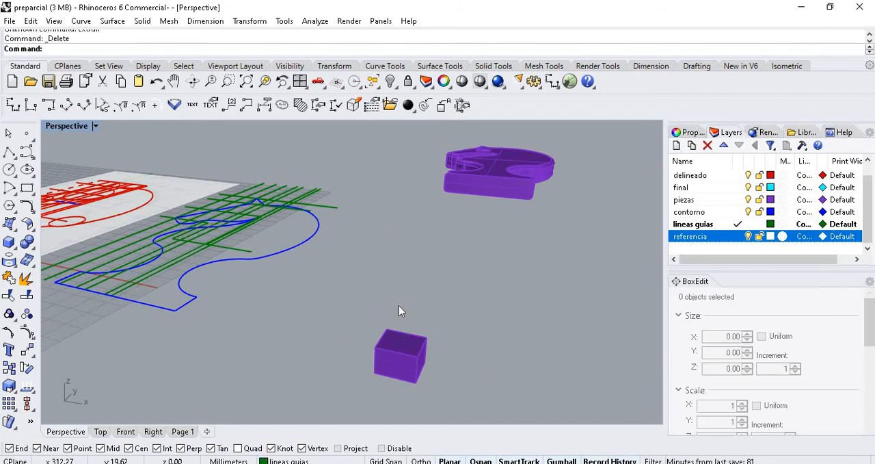
key(ctrl+z)
- Extrude the selected purple outline with ExtrudeCrv into a solid about 27.91 mm high, and select the resulting solid
text(ExtrudeCrv)
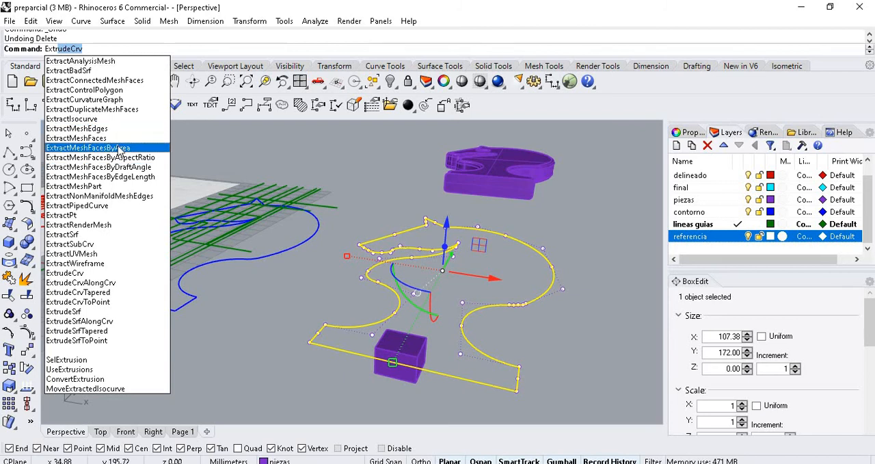
key(Return)
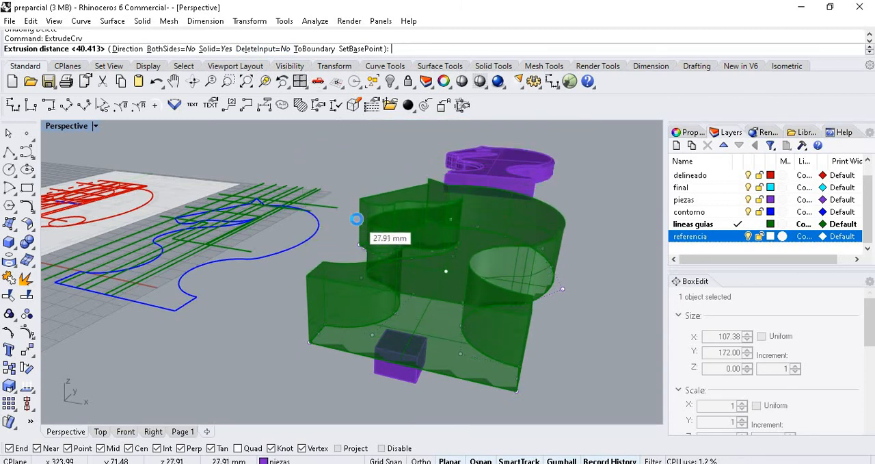
click(356, 231)
click(10, 134)
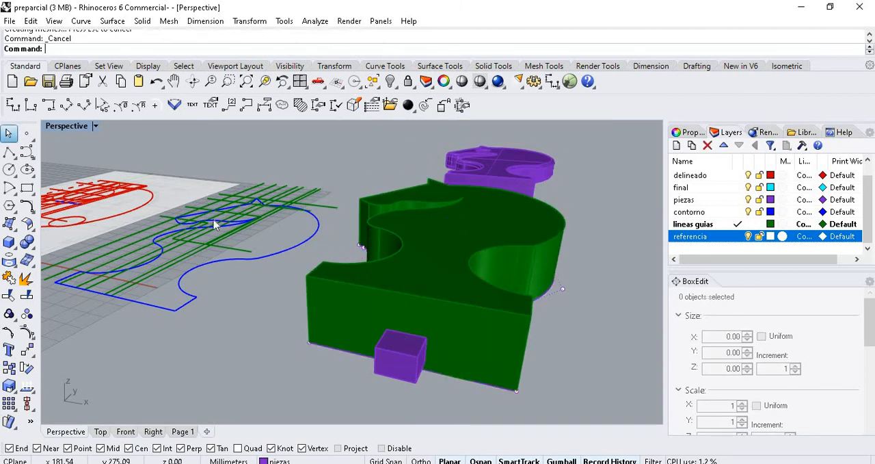
click(351, 305)
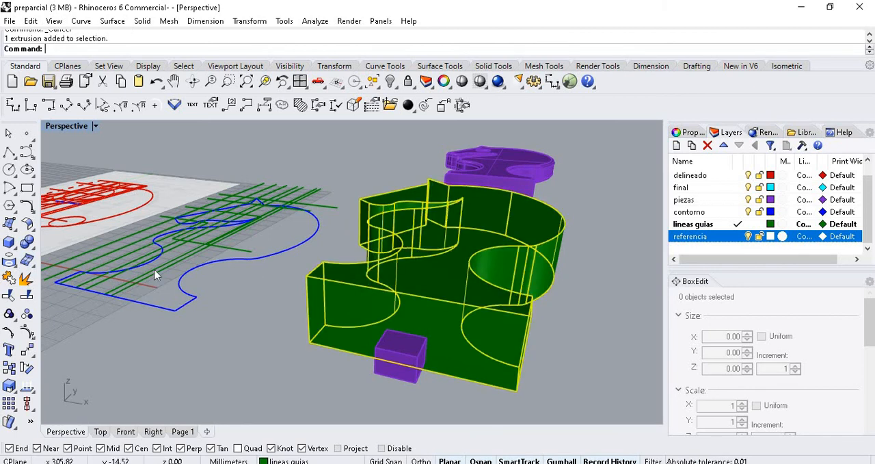
- Display the solid editing tools, clear the selection, and view the extruded knight alongside the blue contour and the other pieces
click(27, 241)
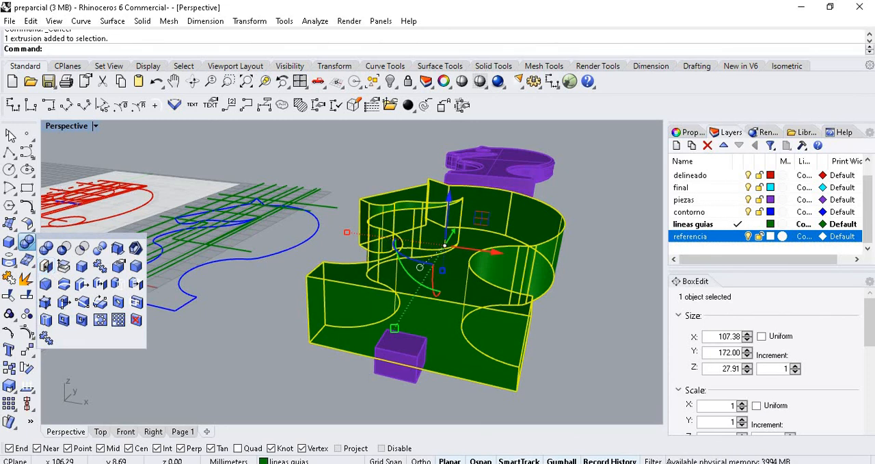
click(9, 133)
scroll(229, 282, down, 8)
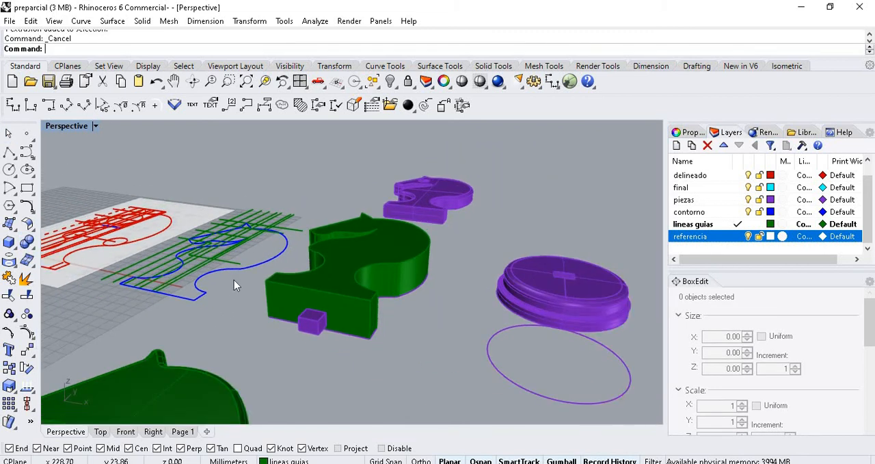
right_drag(239, 299, 171, 248)
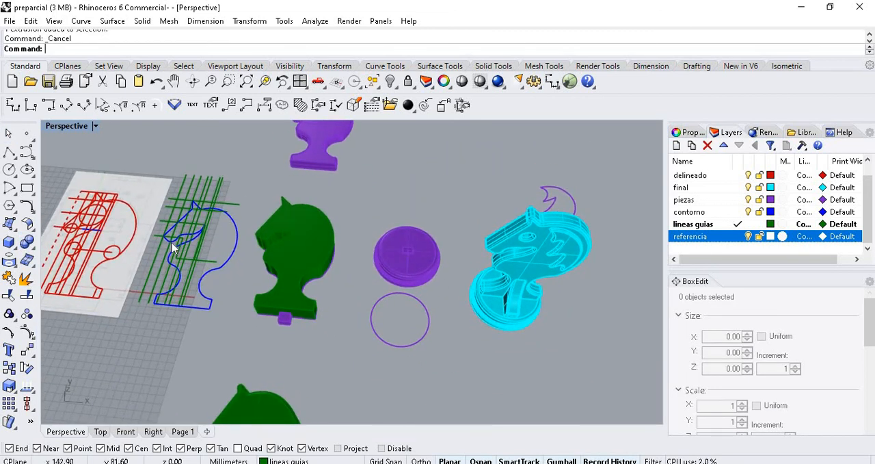
scroll(171, 248, up, 4)
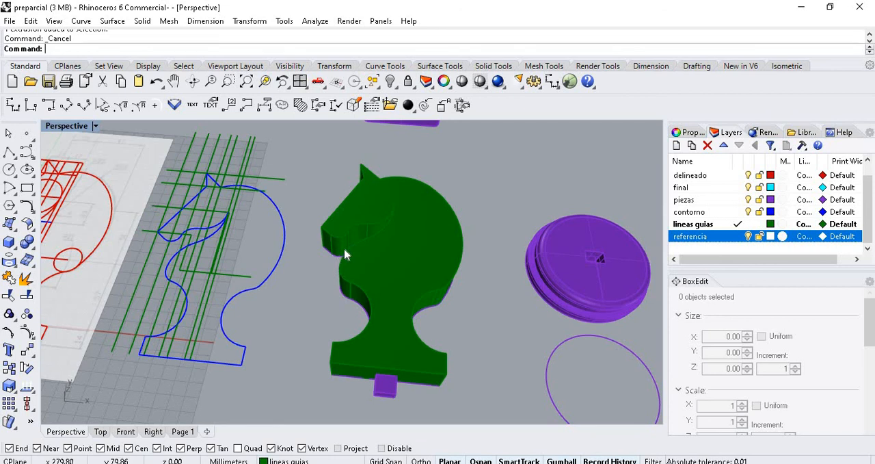
- Examine the edges of the extruded green knight around the muzzle, neck and back of the head
scroll(354, 239, up, 2)
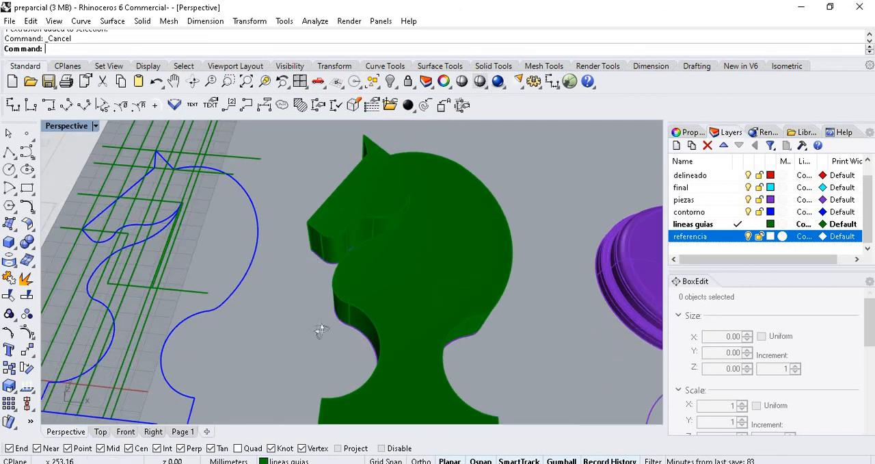
right_drag(322, 328, 333, 296)
scroll(330, 276, up, 2)
scroll(287, 253, up, 2)
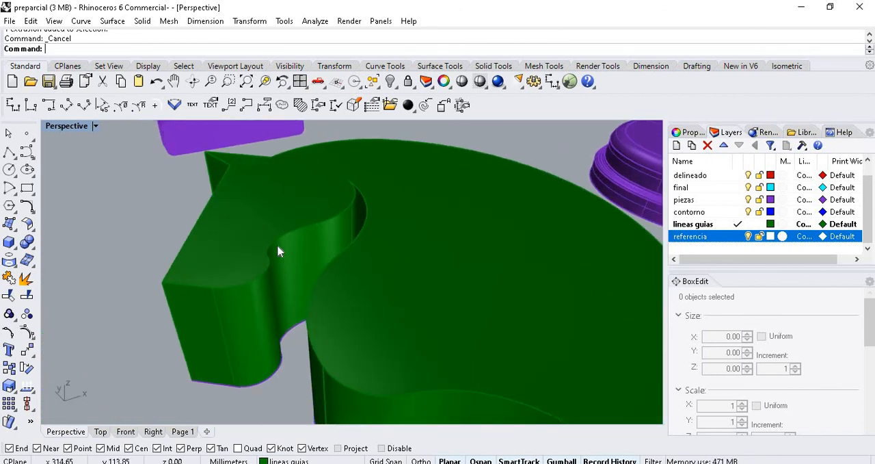
scroll(258, 215, down, 4)
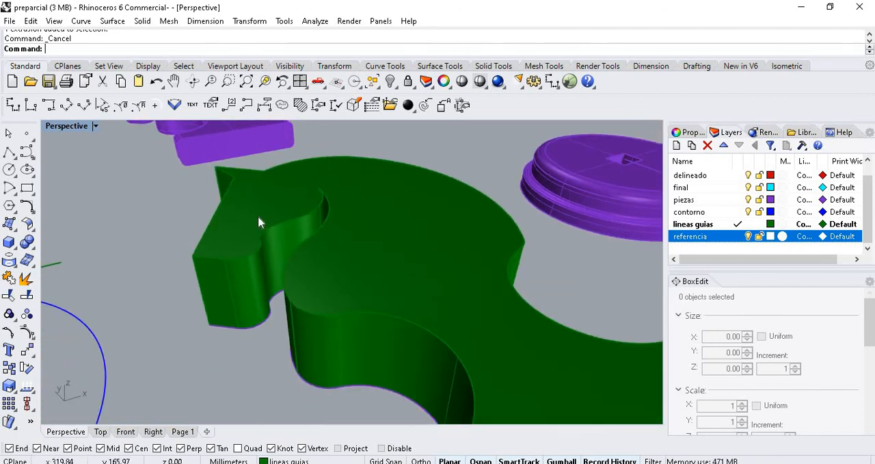
mouse_move(333, 269)
right_down()
mouse_move(289, 250)
mouse_move(259, 255)
mouse_move(215, 230)
mouse_move(502, 320)
right_up()
scroll(474, 302, up, 4)
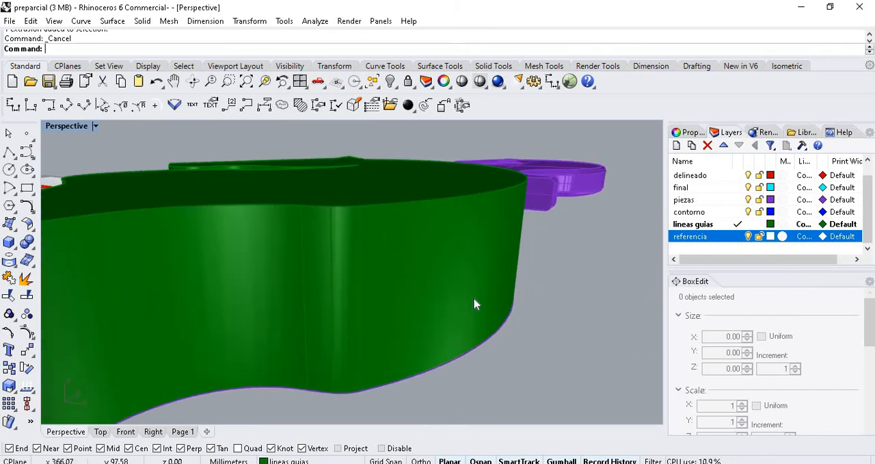
scroll(342, 270, down, 2)
right_drag(339, 266, 341, 280)
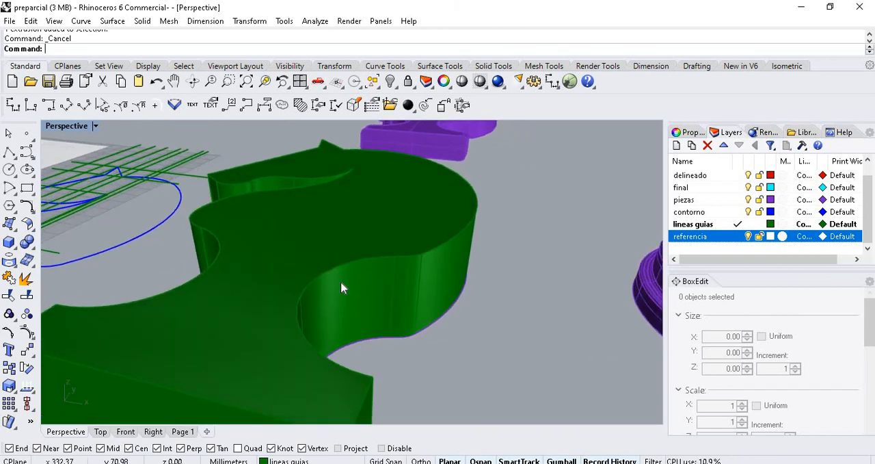
- Inspect the separate green knight with rounded edges, looking at its base, neck and head from several angles
scroll(340, 280, down, 3)
right_drag(219, 260, 367, 338)
scroll(367, 338, up, 3)
scroll(287, 222, down, 4)
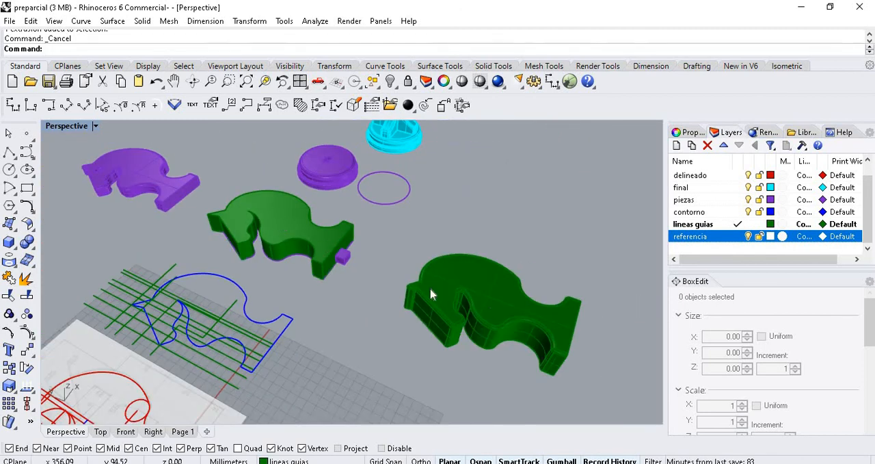
scroll(547, 332, up, 5)
scroll(341, 270, down, 4)
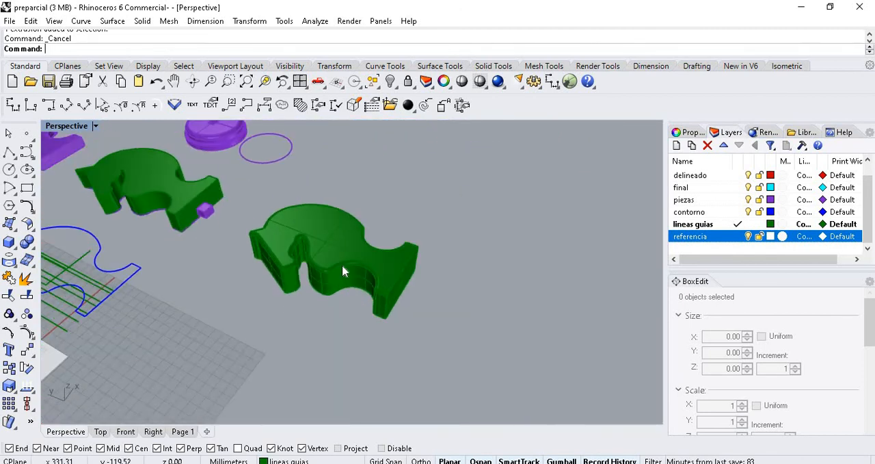
scroll(346, 269, up, 4)
right_drag(379, 290, 412, 308)
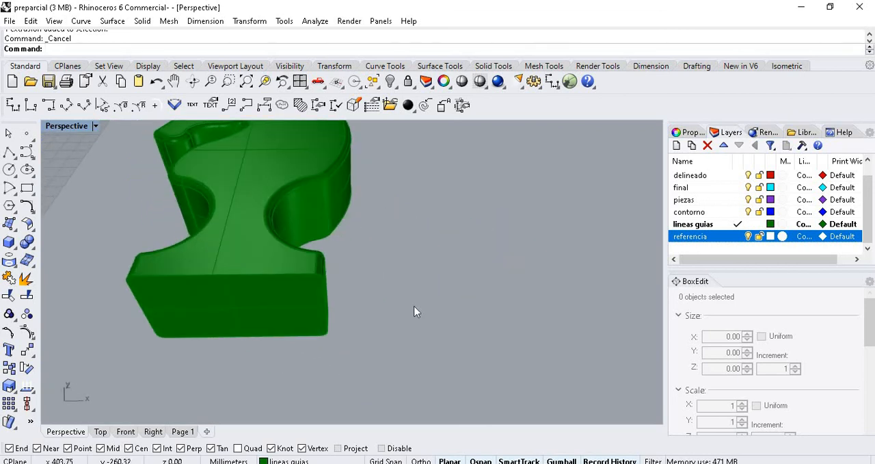
scroll(411, 307, down, 5)
scroll(336, 247, up, 4)
scroll(391, 270, up, 3)
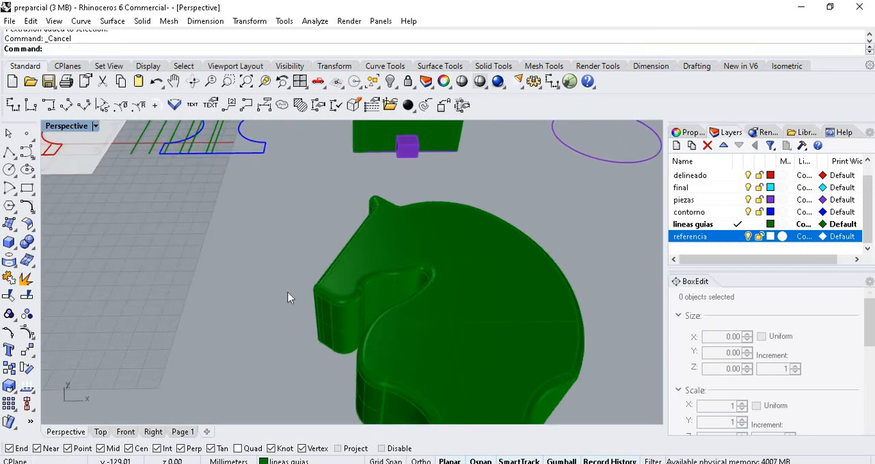
scroll(296, 290, down, 5)
scroll(314, 294, up, 4)
right_drag(418, 304, 471, 294)
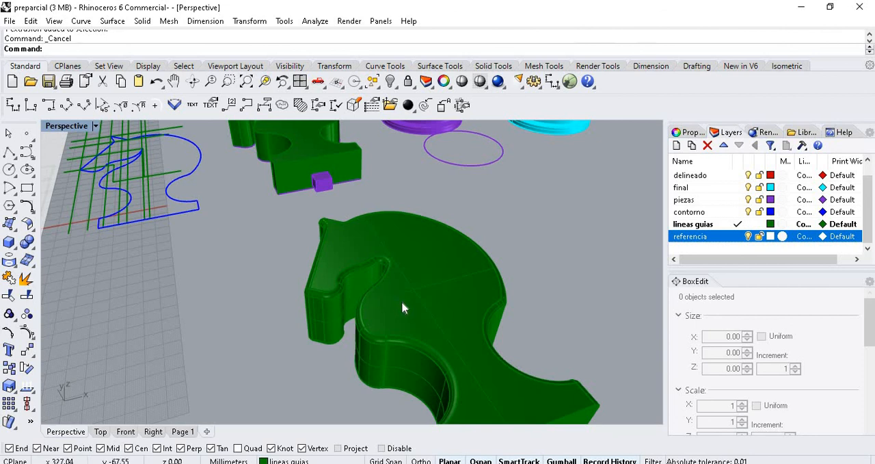
- Return to the extruded green knight beside the small purple box and examine its upper face and edges around the head
scroll(346, 269, down, 5)
scroll(294, 190, up, 3)
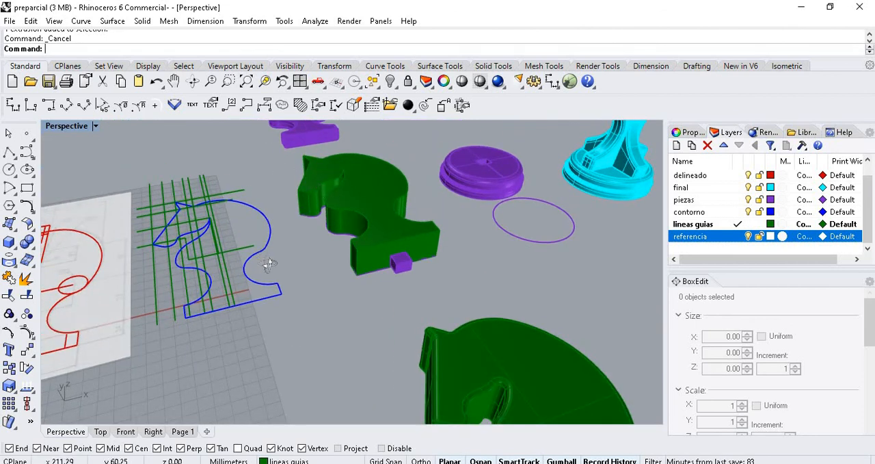
right_drag(269, 265, 382, 311)
scroll(391, 328, down, 3)
scroll(307, 192, up, 4)
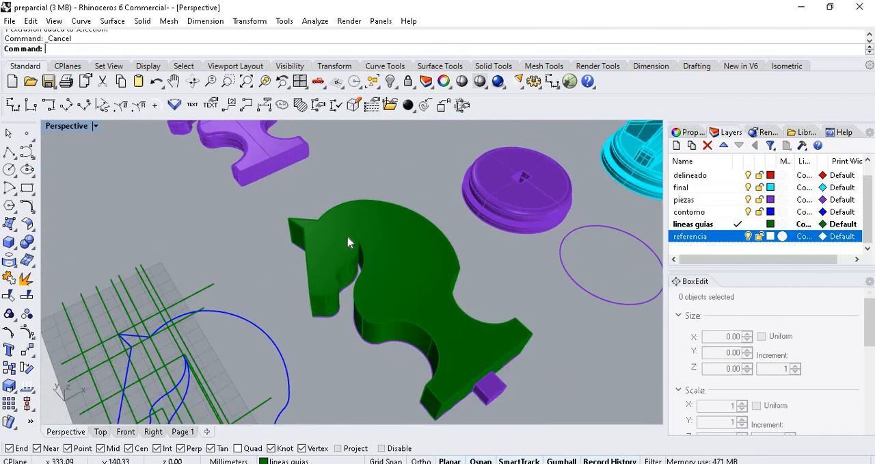
scroll(360, 250, up, 2)
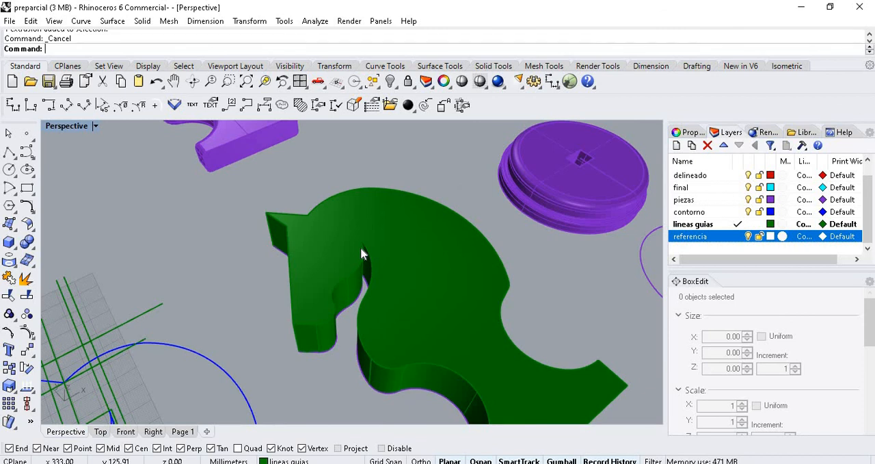